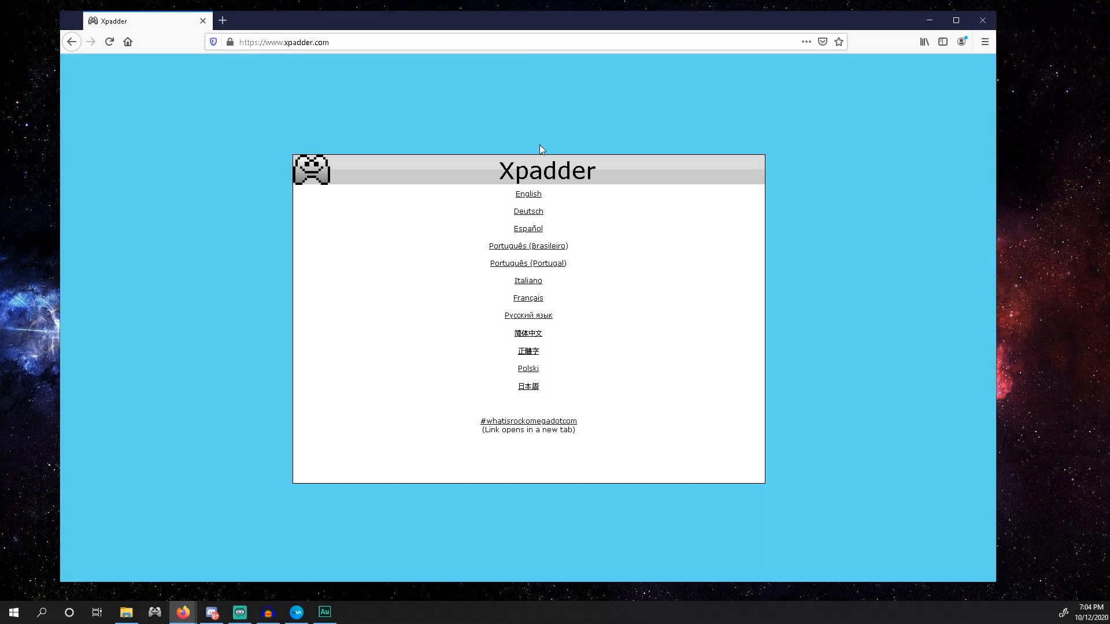
# Select English and United States on the Xpadder website
pyautogui.click(539, 195)
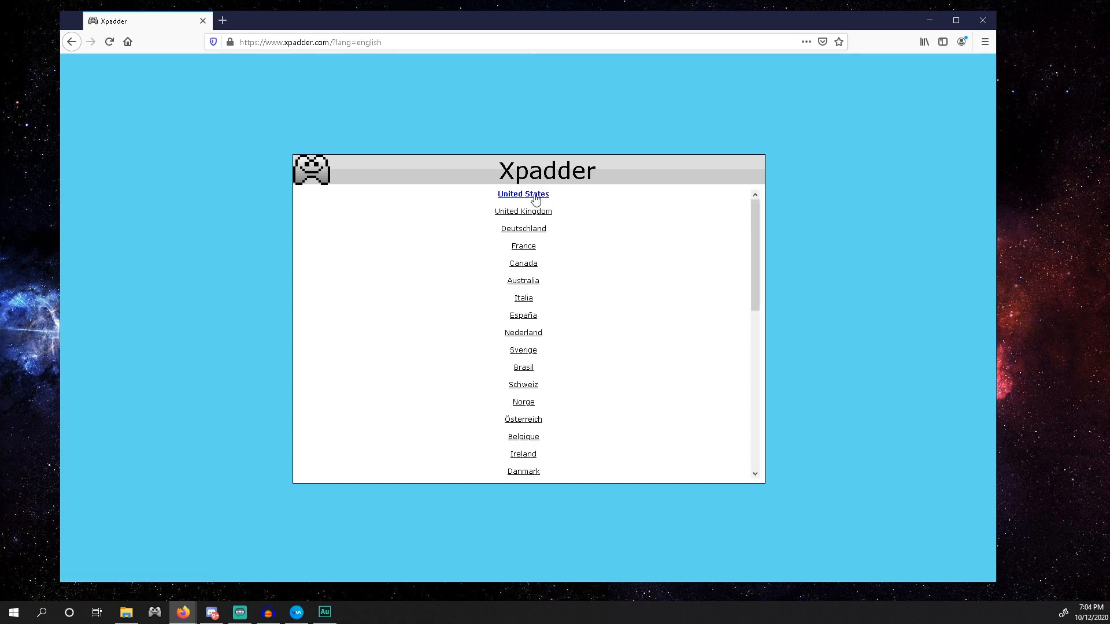
pyautogui.click(523, 197)
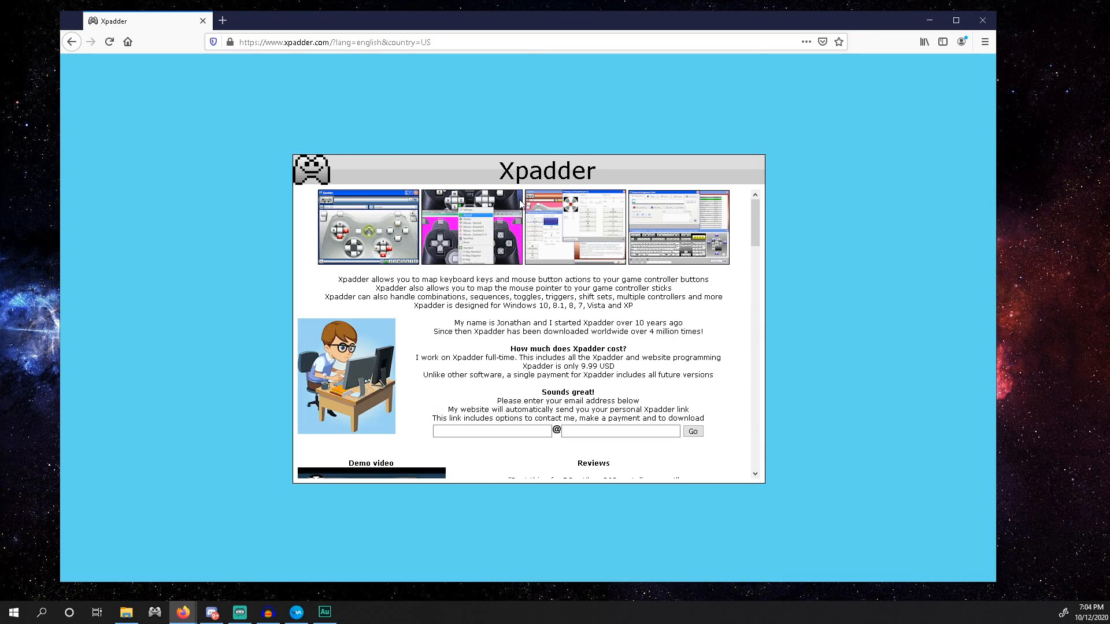
pyautogui.moveTo(755, 223)
pyautogui.mouseDown()
pyautogui.moveTo(760, 419)
pyautogui.moveTo(743, 235)
pyautogui.mouseUp()
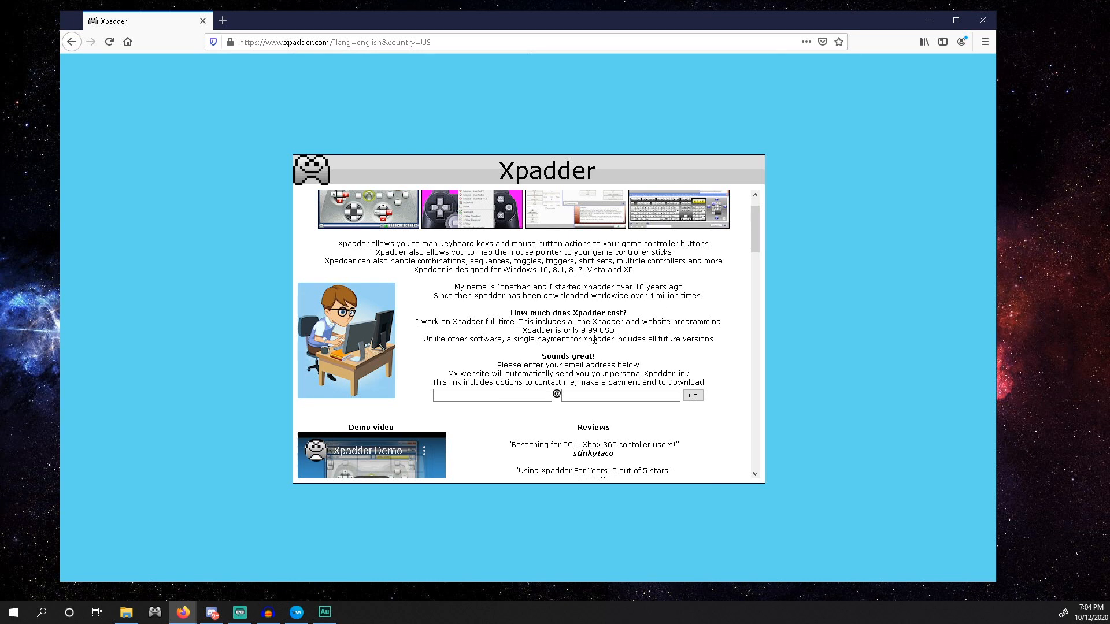
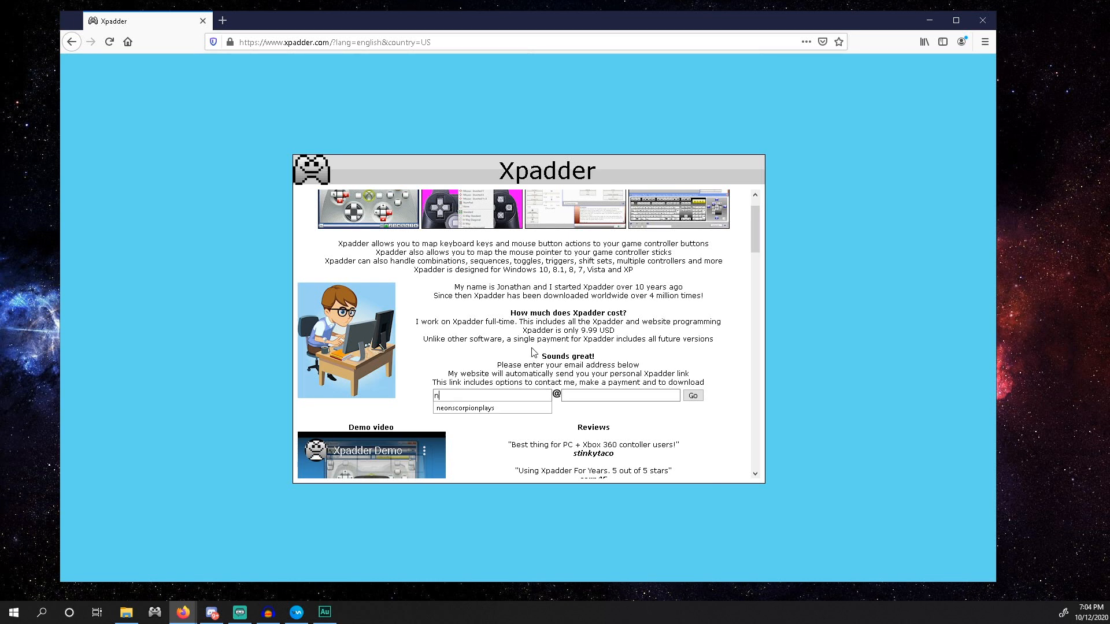
# Submit your yahoo.com email address for the personal Xpadder link, then open a new Firefox tab
pyautogui.press('Tab')
pyautogui.write('yahoo.com')
pyautogui.click(427, 357)
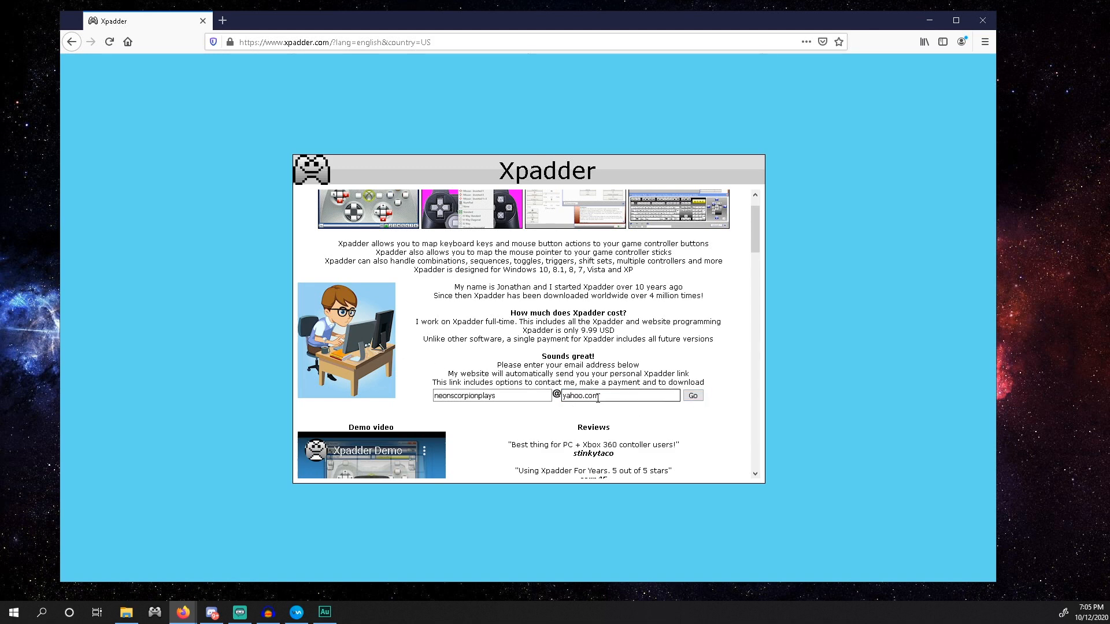
pyautogui.click(693, 398)
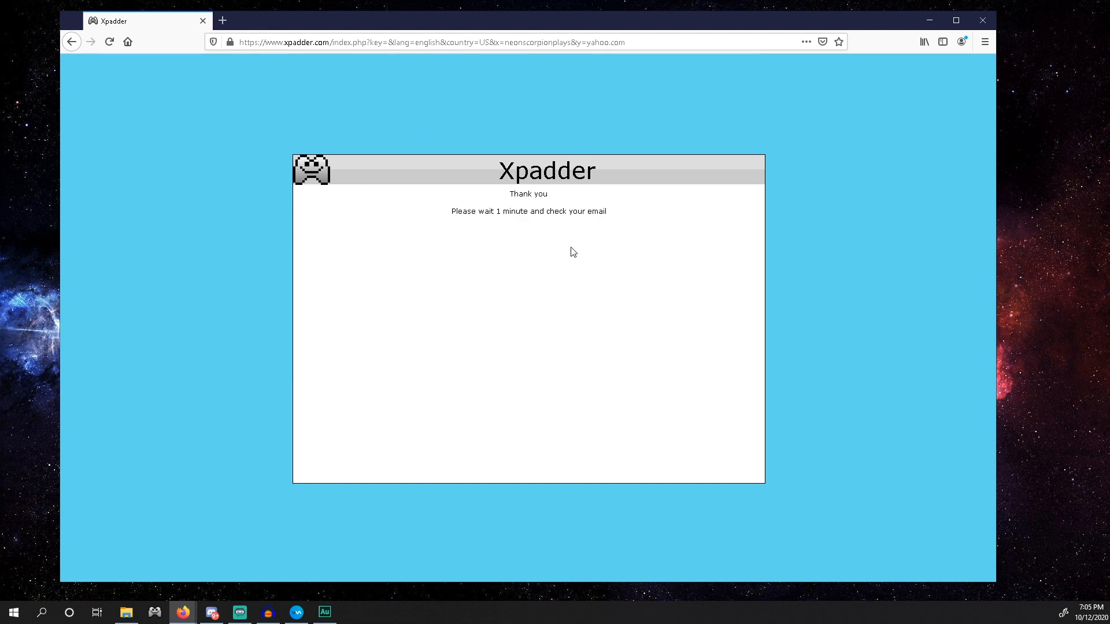
pyautogui.click(222, 21)
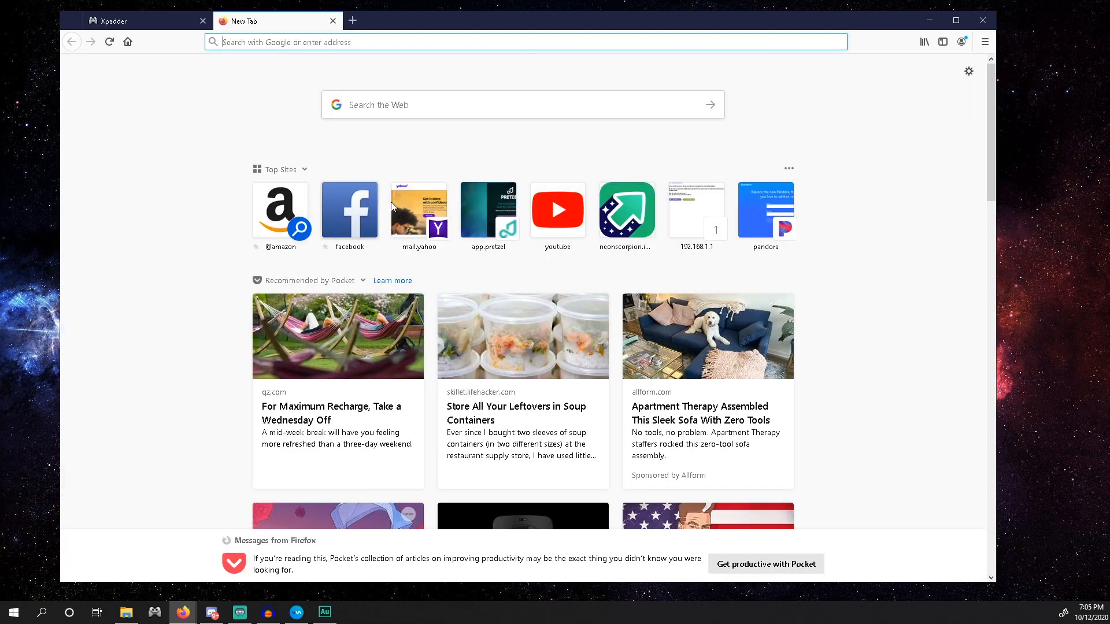
# In Yahoo Mail, dismiss the ad and follow the link in the Xpadder Key email
pyautogui.click(409, 215)
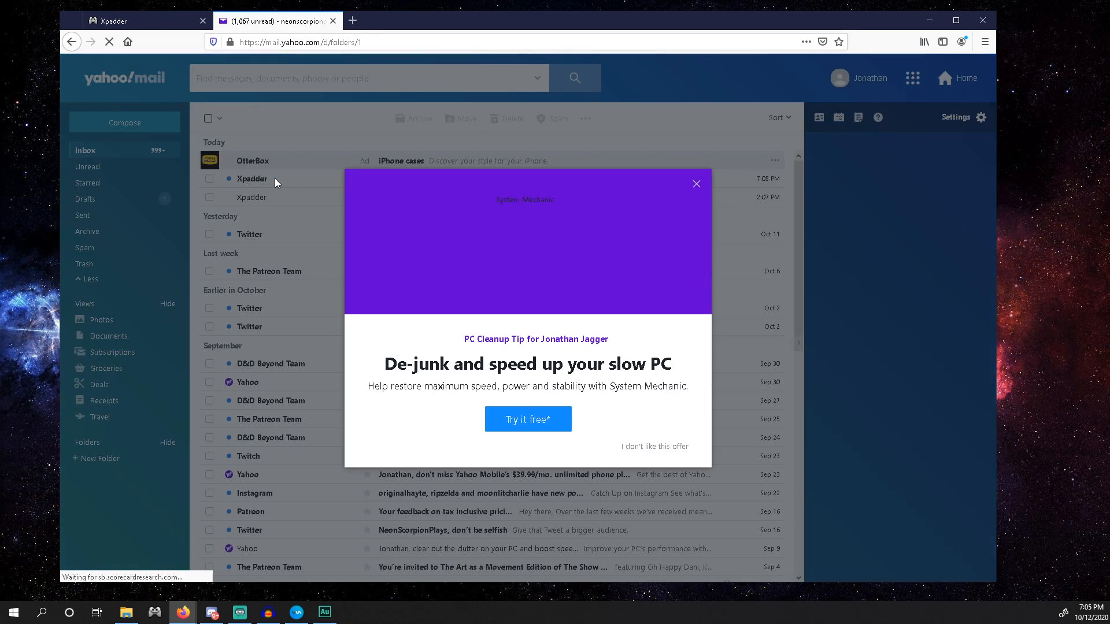
pyautogui.click(272, 183)
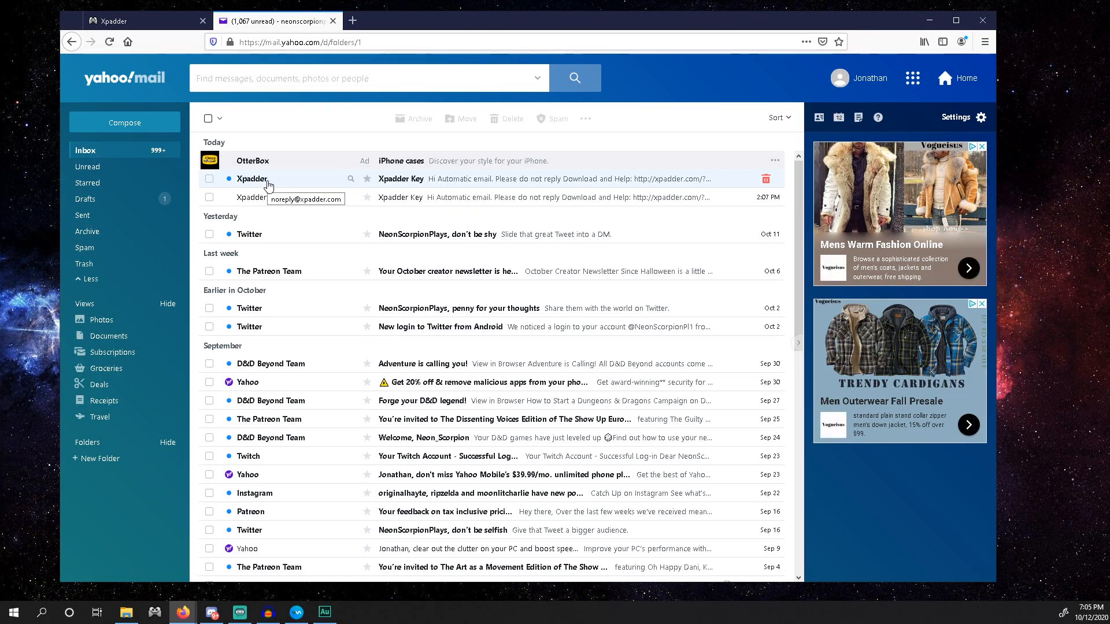
pyautogui.click(267, 184)
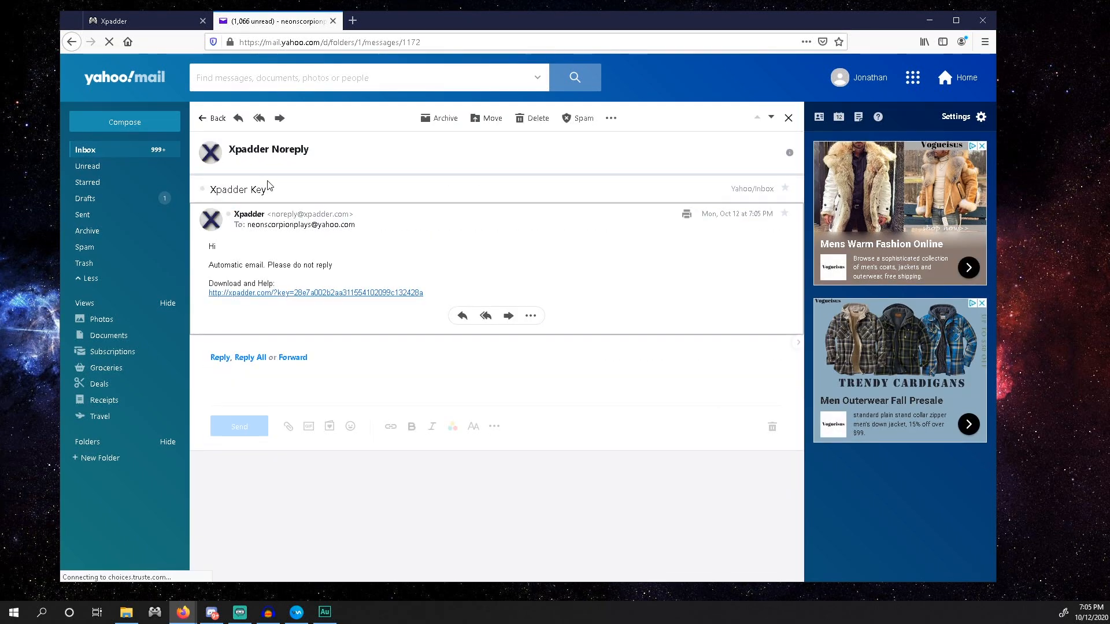
pyautogui.click(253, 294)
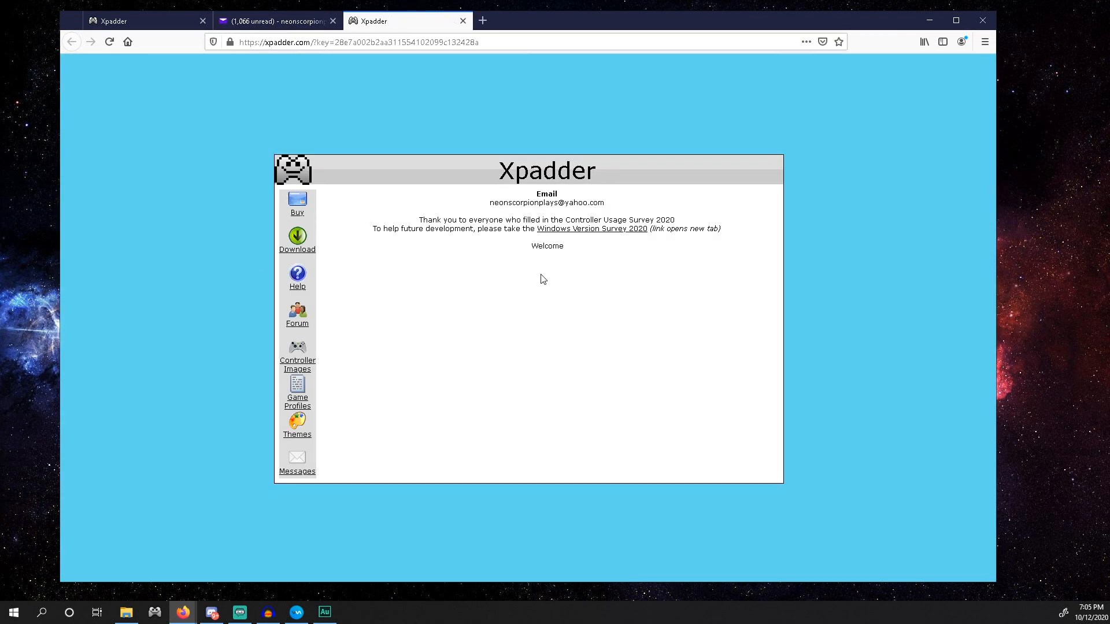
# Activate the Xpadder key with United States as country through the Buy, pay, Download and Activate Key pages
pyautogui.click(297, 201)
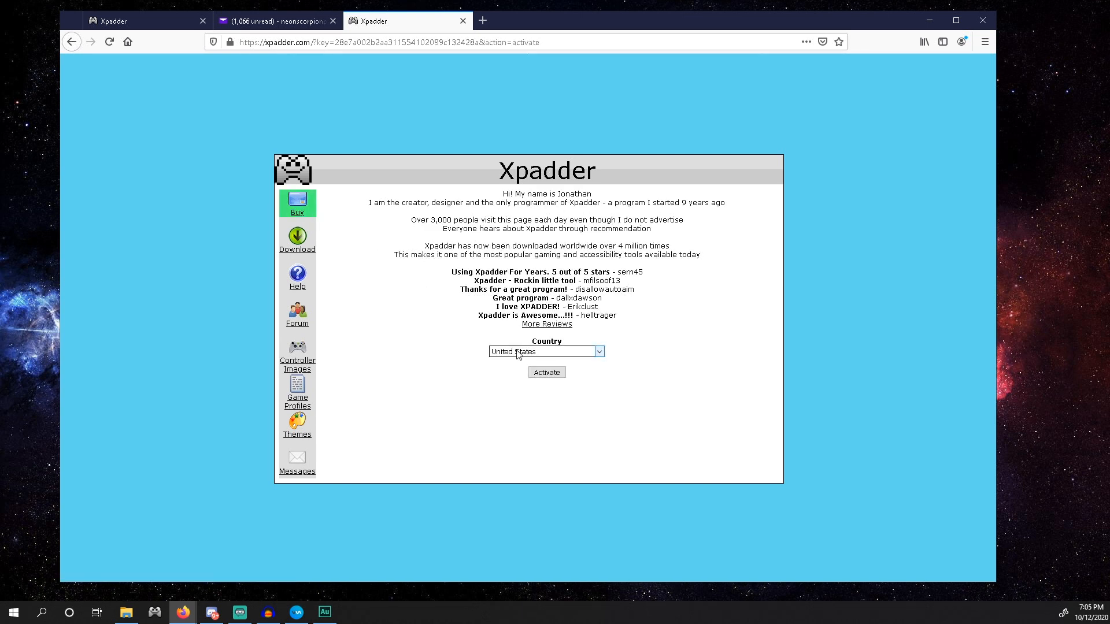
pyautogui.click(547, 353)
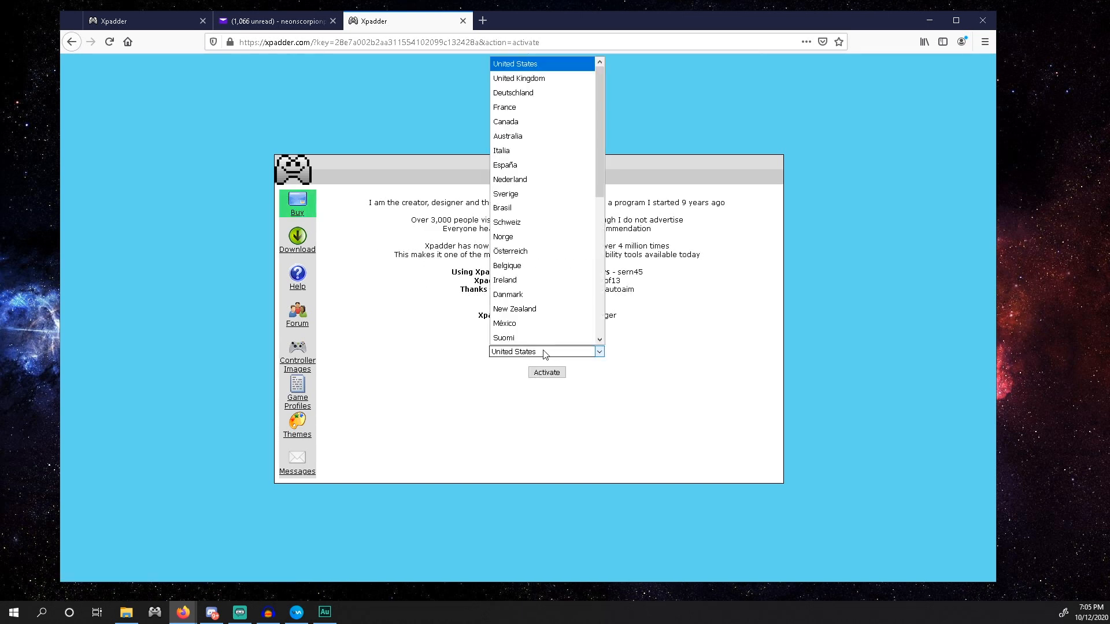
pyautogui.click(548, 65)
pyautogui.click(547, 372)
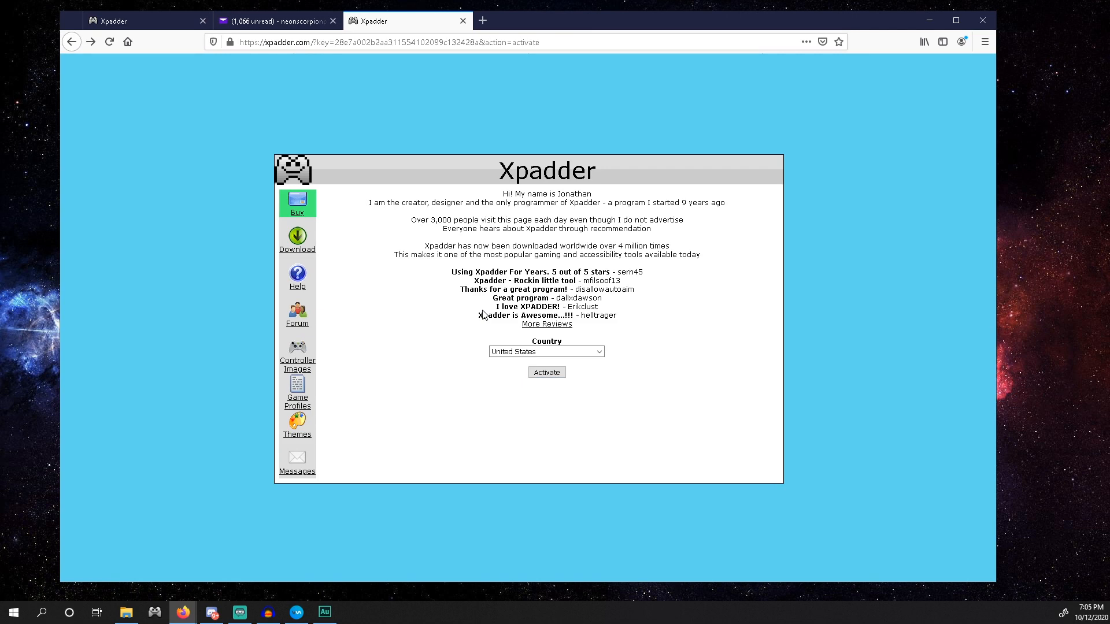
pyautogui.click(293, 240)
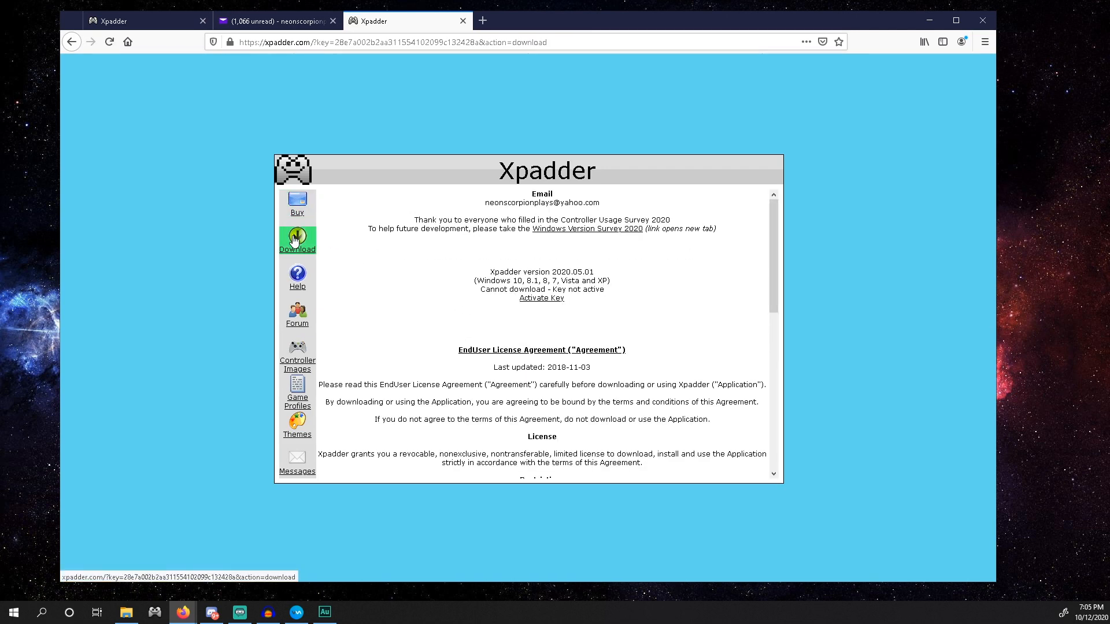
pyautogui.click(540, 299)
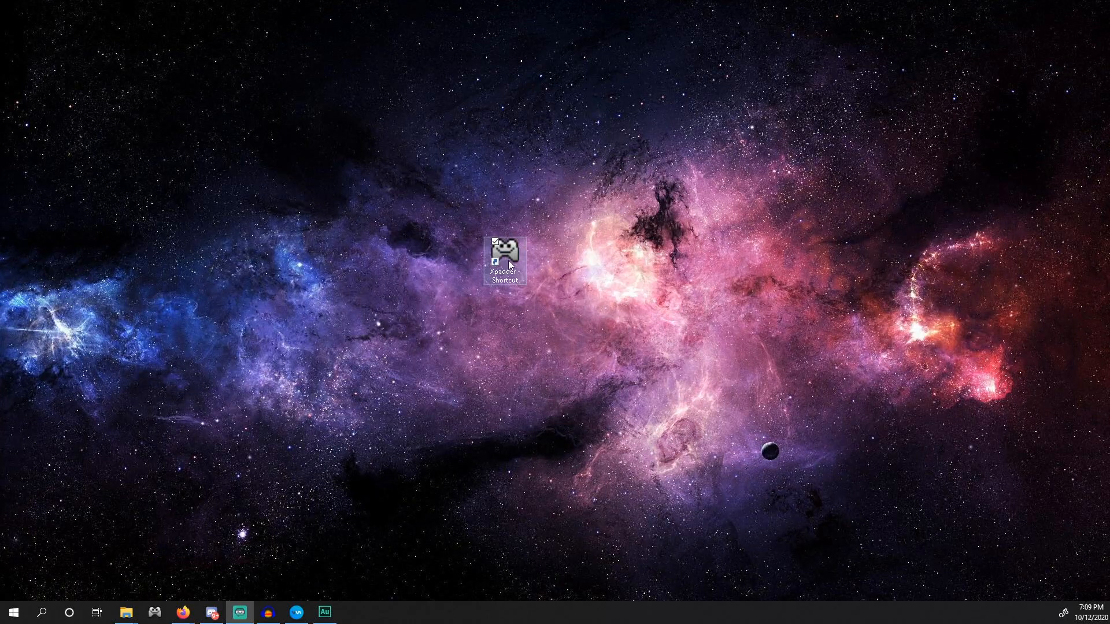
# Launch Xpadder from its desktop shortcut and open the controller layout options
pyautogui.doubleClick(509, 260)
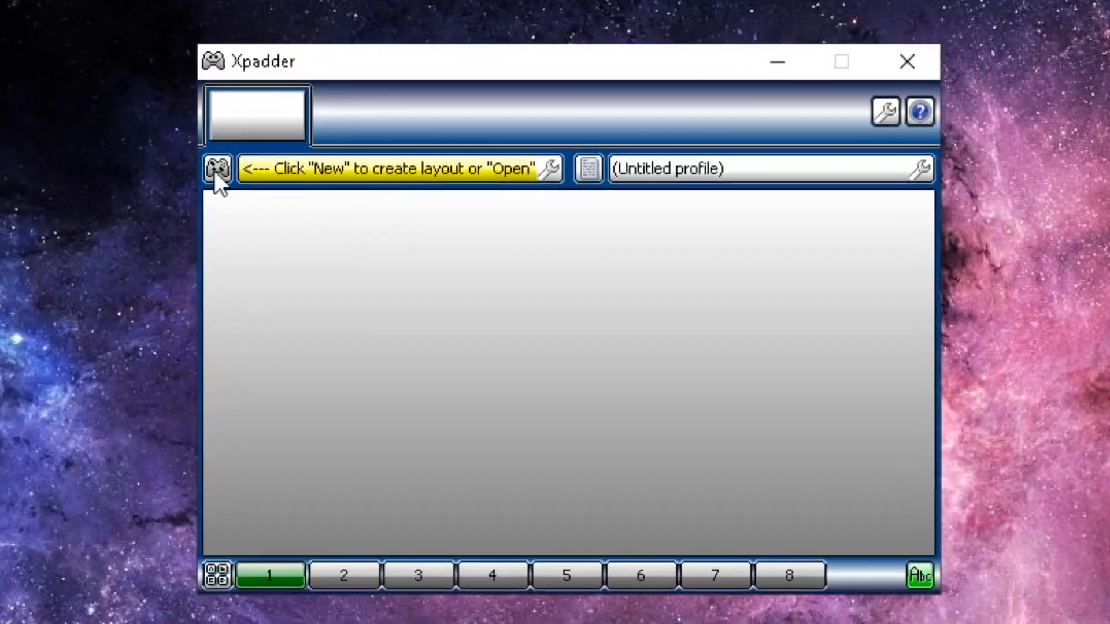
pyautogui.click(255, 175)
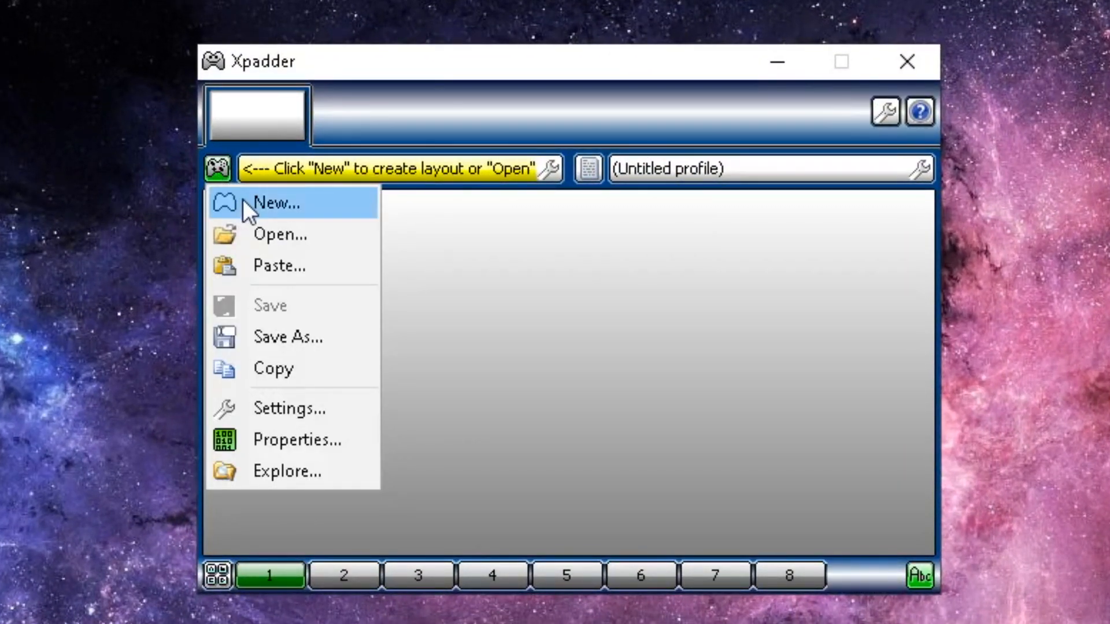
# Create a new layout and reposition the window to show the Wireless Controller settings
pyautogui.click(287, 206)
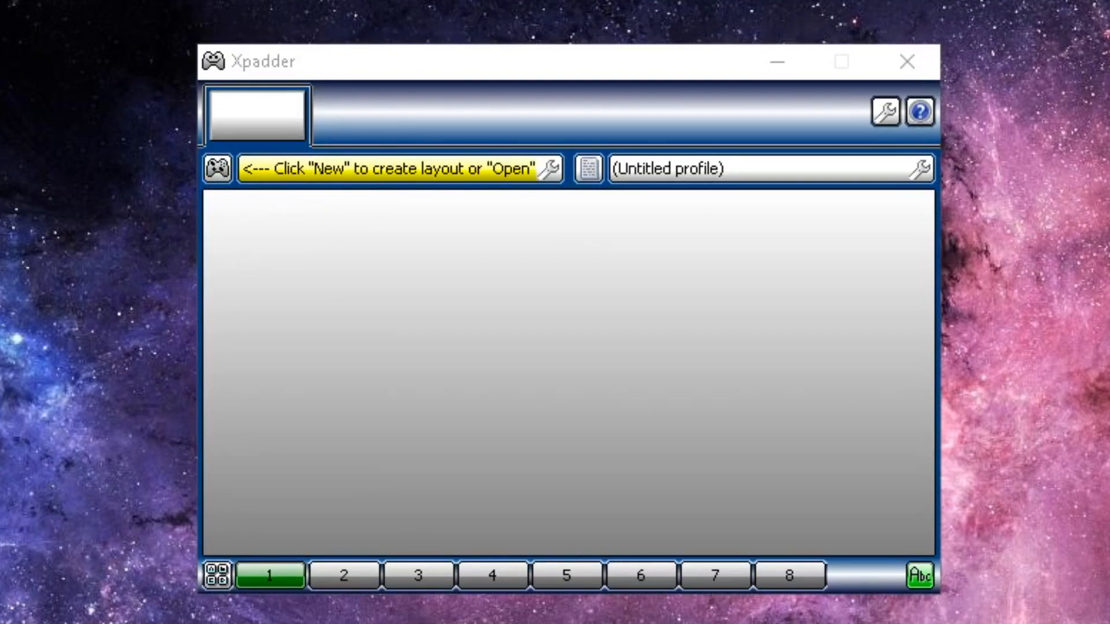
pyautogui.moveTo(379, 63); pyautogui.dragTo(396, 317)
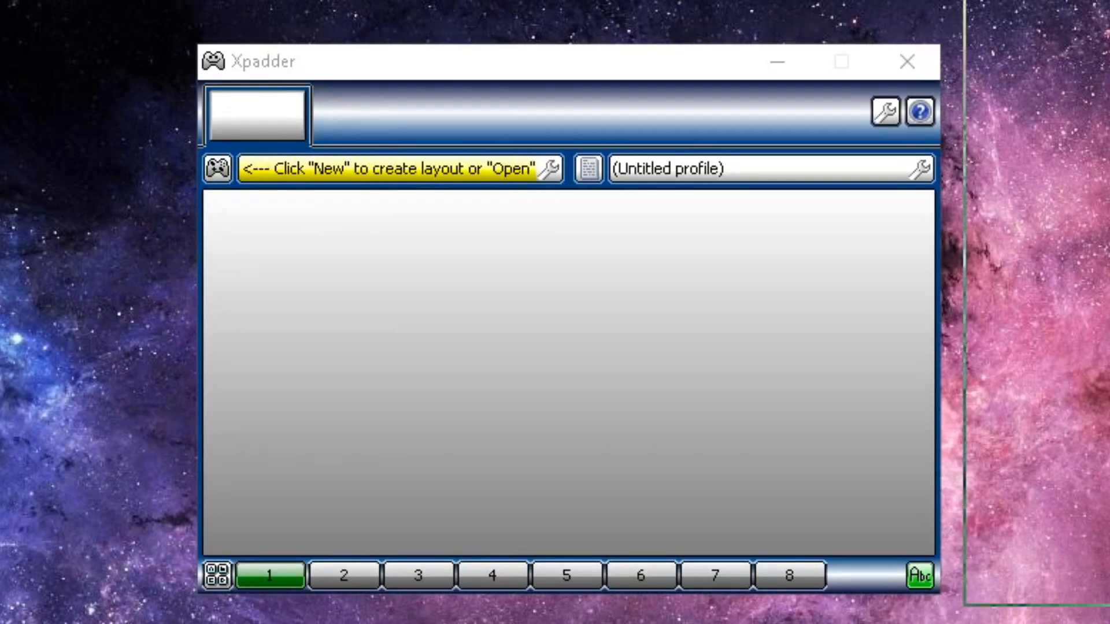
pyautogui.moveTo(419, 163); pyautogui.dragTo(397, 164)
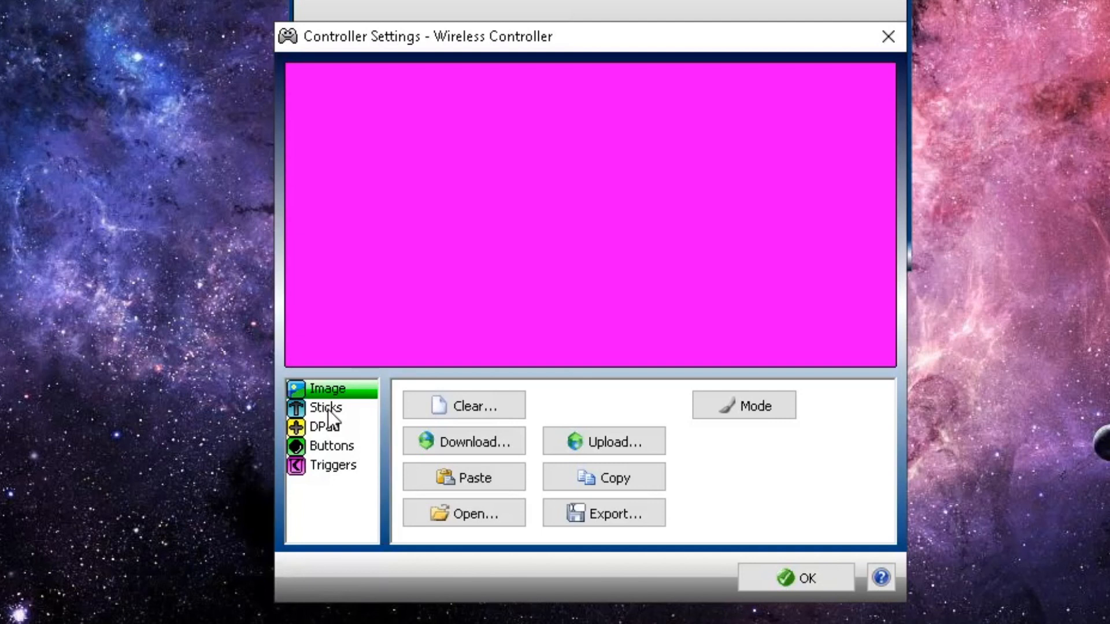
# Enable Stick 1 on Axis X/Y and Stick 2 on Axis Z/RZ, then go to DPad
pyautogui.click(328, 409)
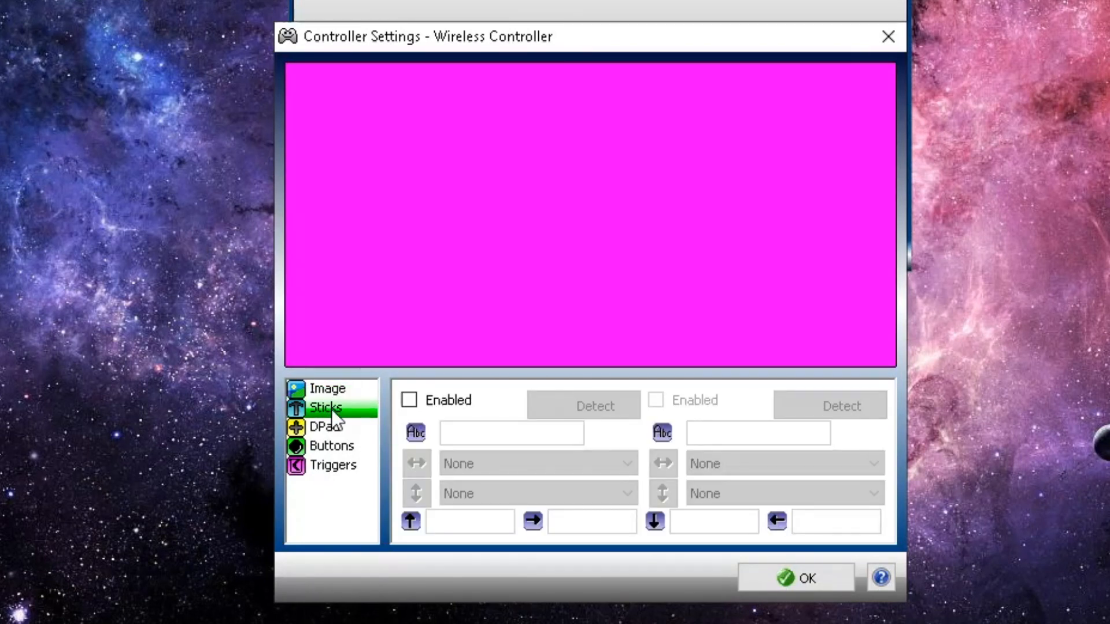
pyautogui.click(410, 399)
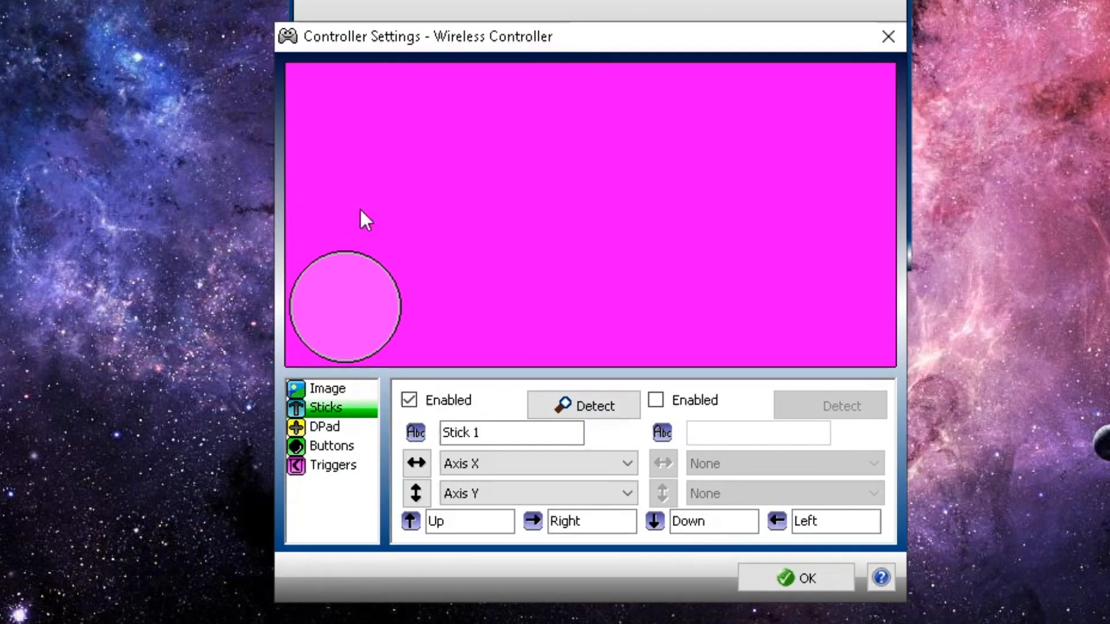
pyautogui.click(656, 401)
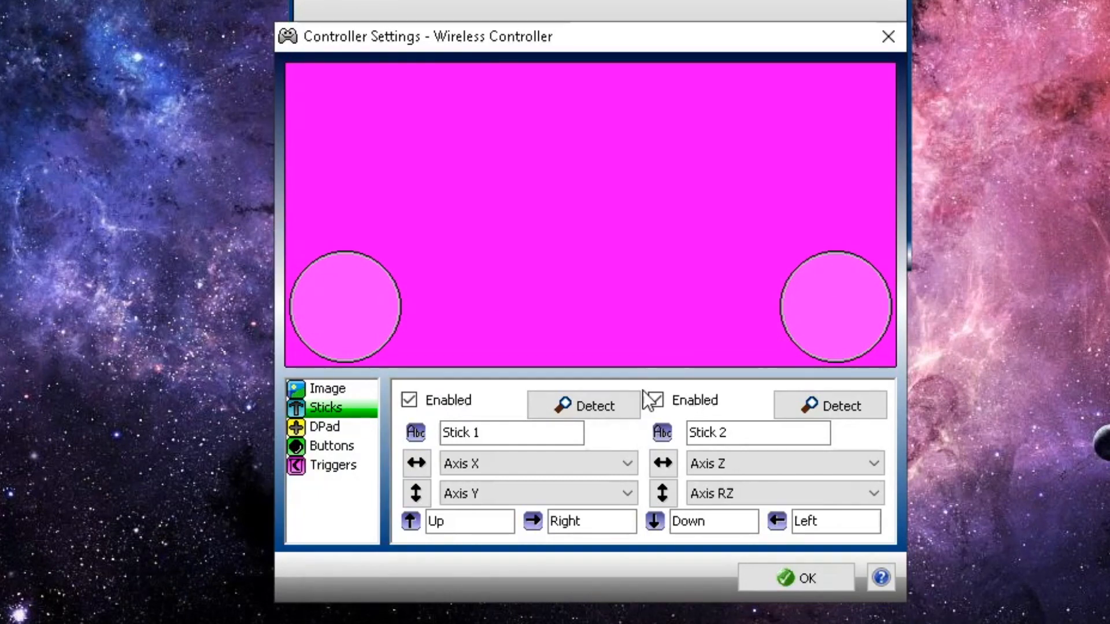
pyautogui.click(328, 428)
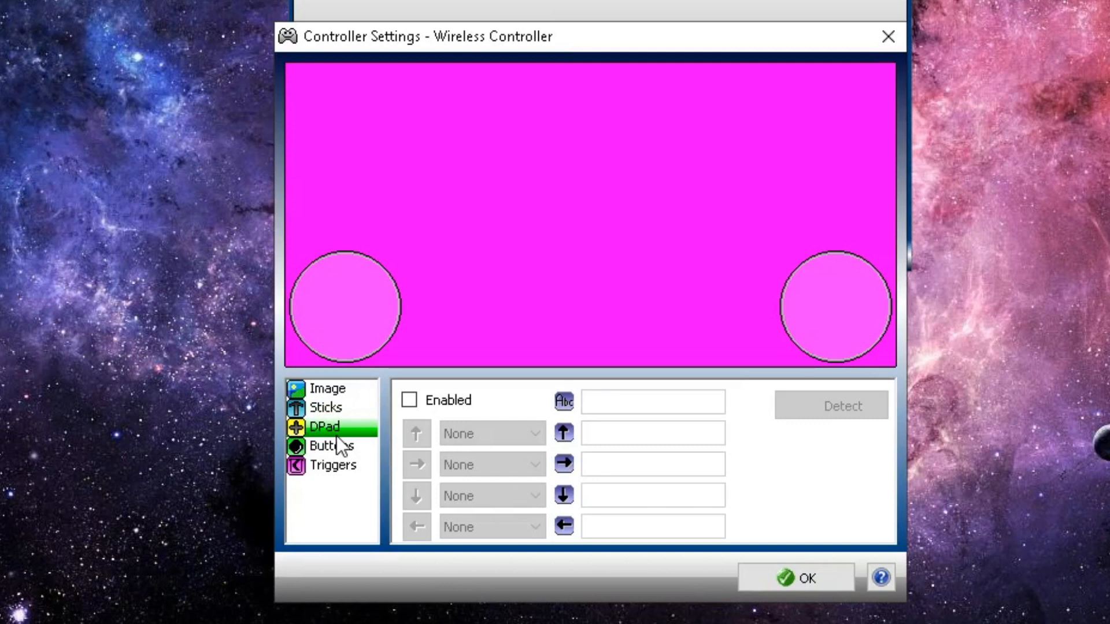
# Enable and detect the D-pad, then add the controller's 14 buttons on the Buttons page
pyautogui.click(328, 429)
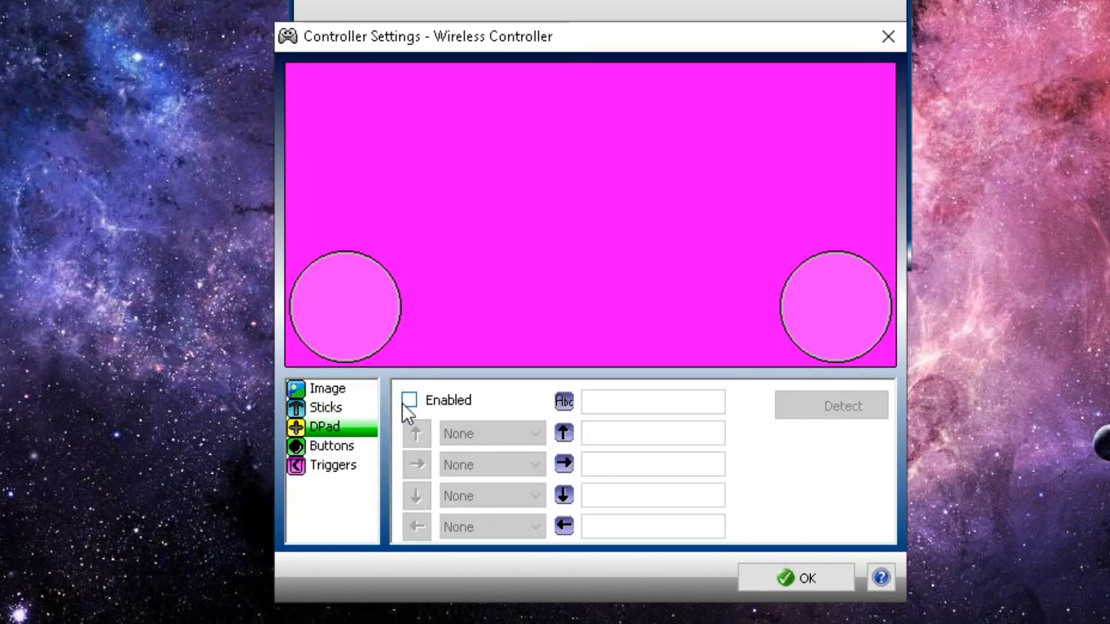
pyautogui.click(410, 399)
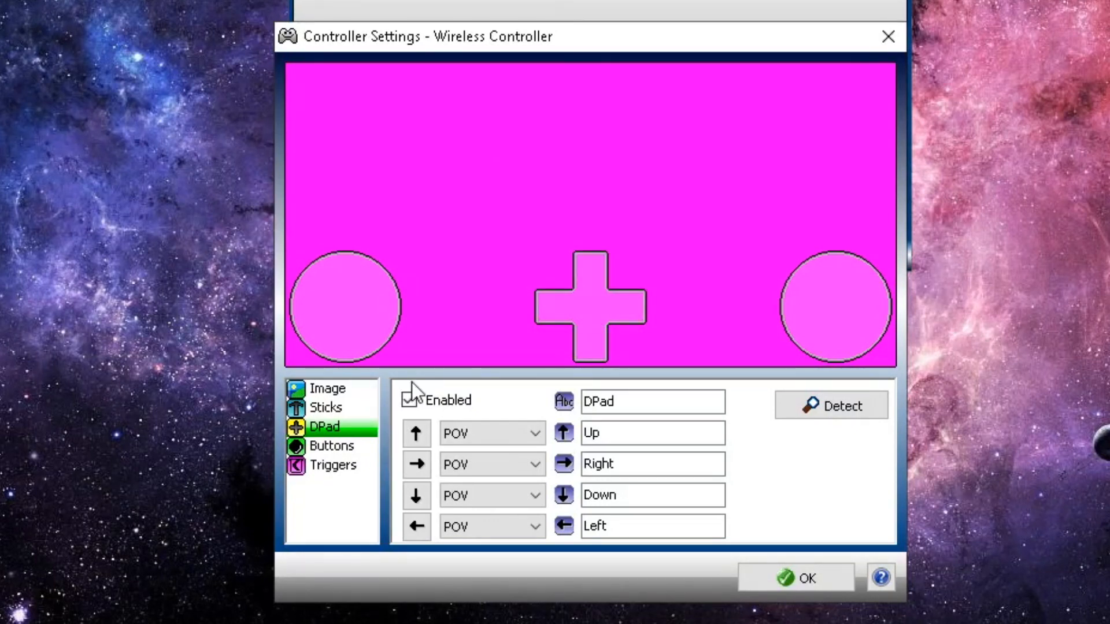
pyautogui.click(336, 446)
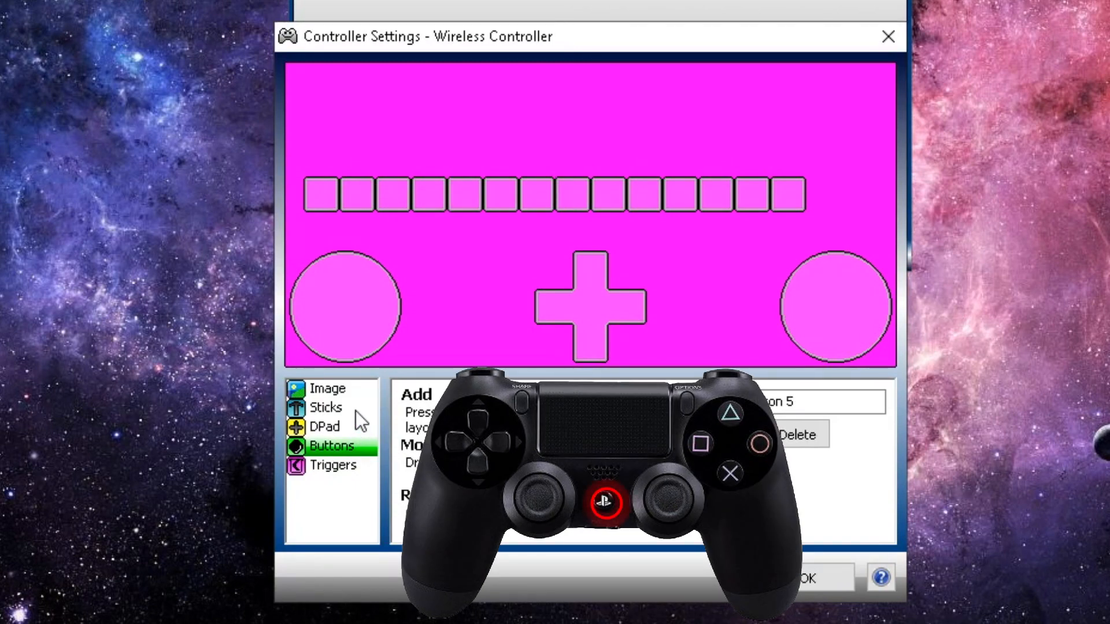
# Enable and detect the triggers, confirm Controller Settings, and open the Save Controller dialog
pyautogui.click(327, 466)
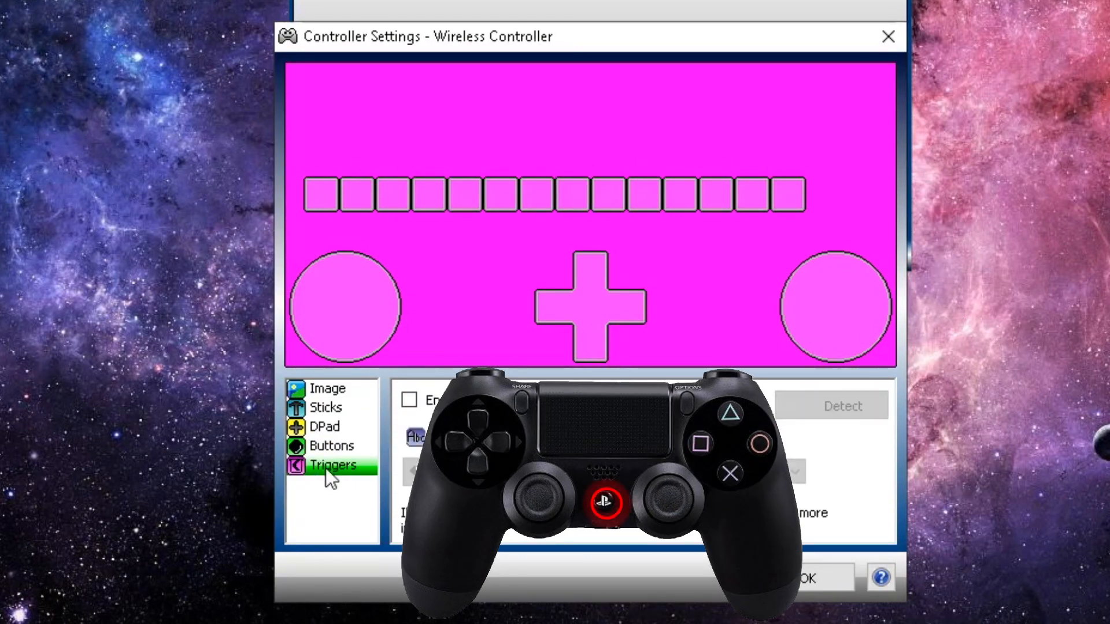
pyautogui.click(416, 407)
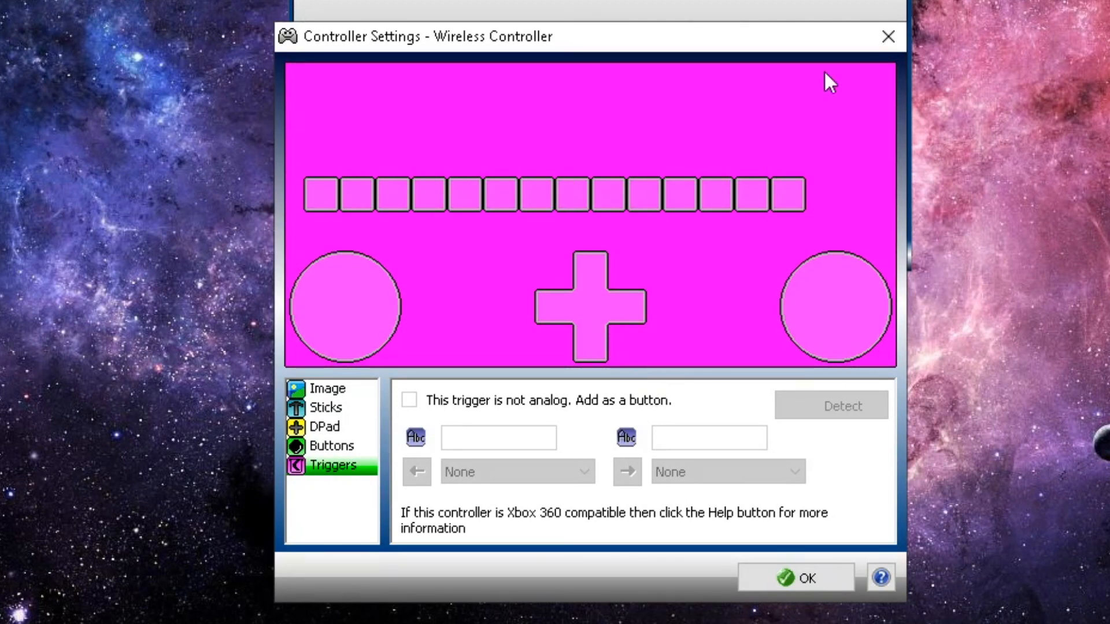
pyautogui.click(765, 577)
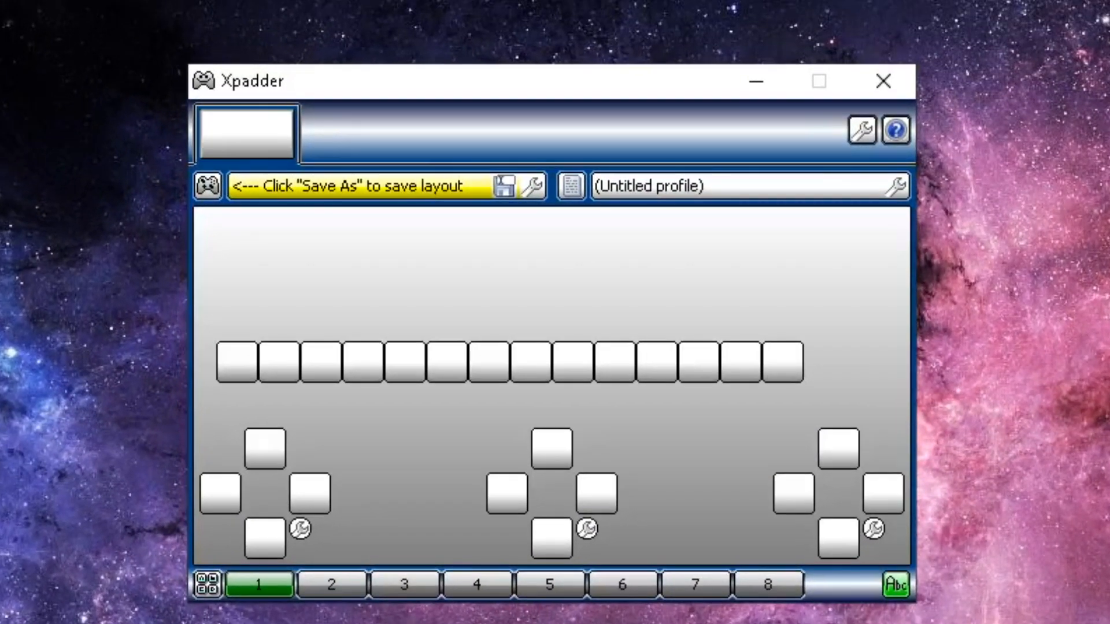
pyautogui.click(505, 189)
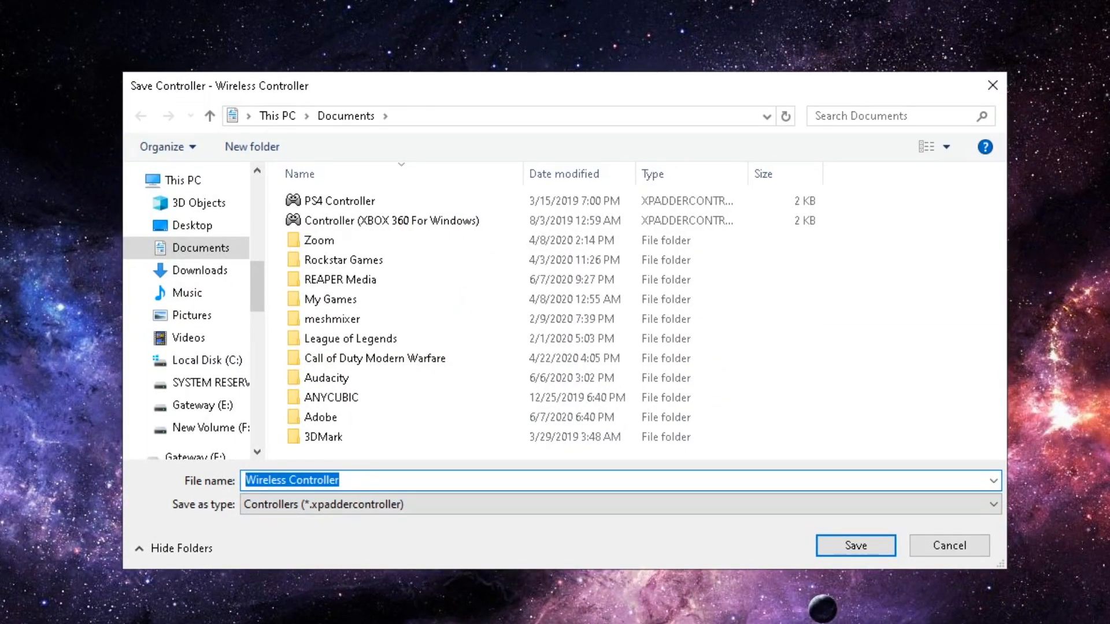
pyautogui.write('Whatever you want')
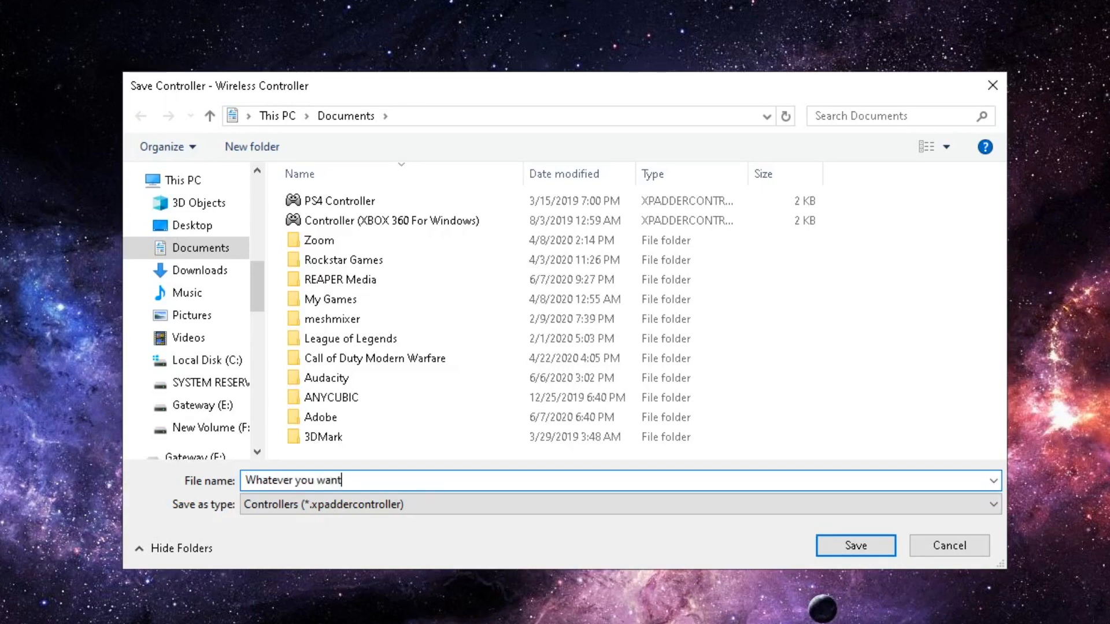
pyautogui.press('BackSpace')
pyautogui.press('BackSpace')
pyautogui.press('BackSpace')
pyautogui.press('BackSpace')
pyautogui.press('BackSpace')
pyautogui.press('BackSpace')
pyautogui.press('BackSpace')
pyautogui.press('BackSpace')
pyautogui.press('BackSpace')
pyautogui.press('BackSpace')
pyautogui.press('BackSpace')
pyautogui.press('BackSpace')
pyautogui.press('BackSpace')
pyautogui.press('BackSpace')
pyautogui.press('BackSpace')
pyautogui.press('BackSpace')
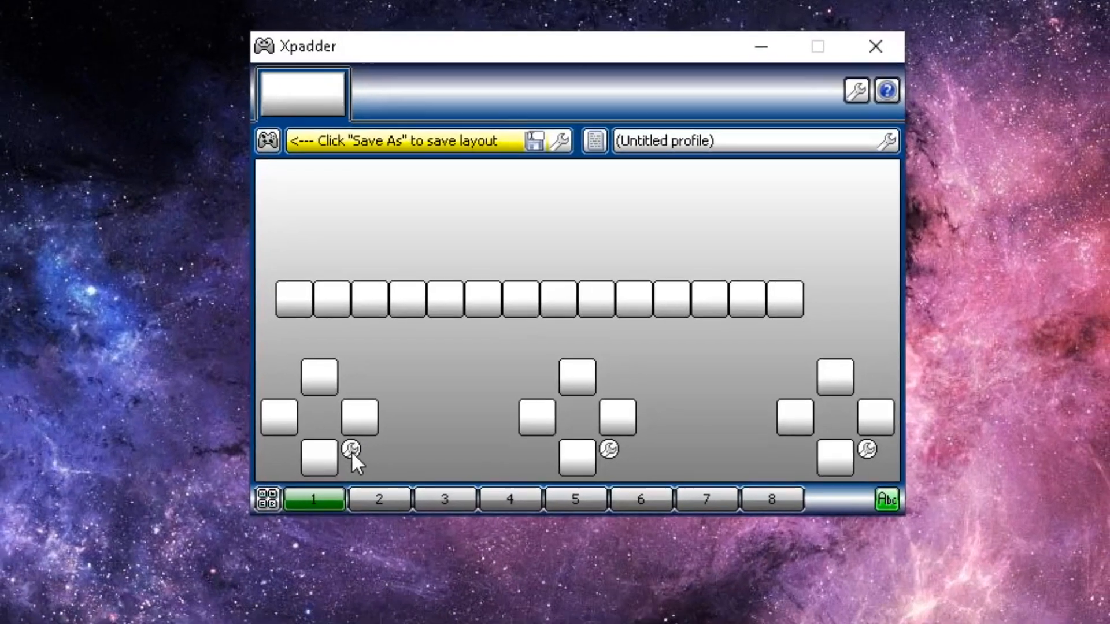
# Assign the W,S,A,D preset to the left stick and open its Stick Settings
pyautogui.click(306, 525)
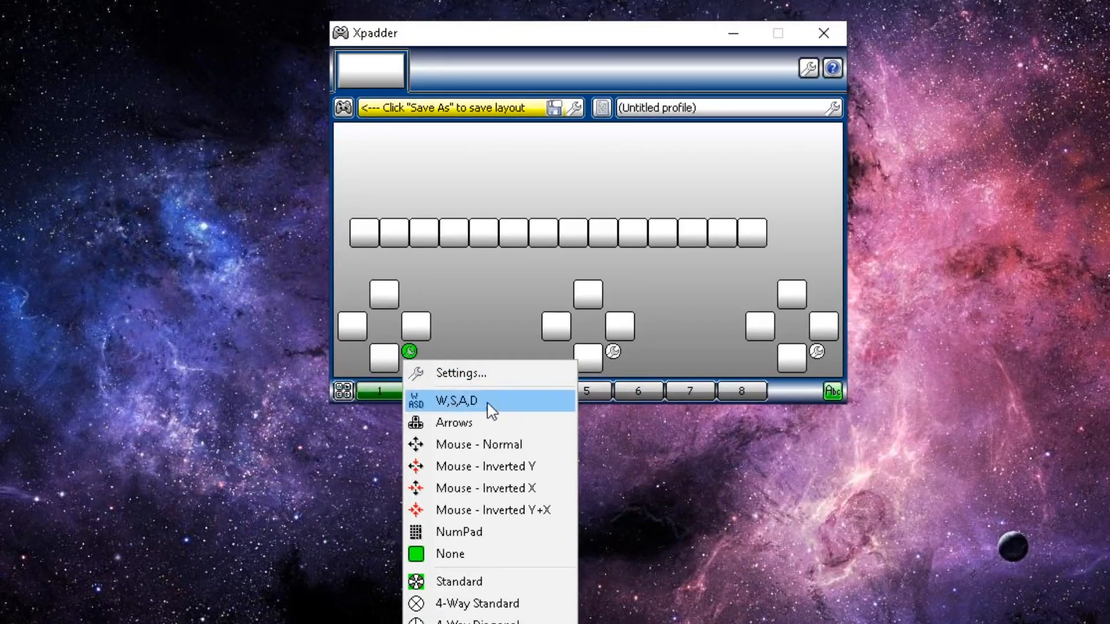
pyautogui.click(470, 401)
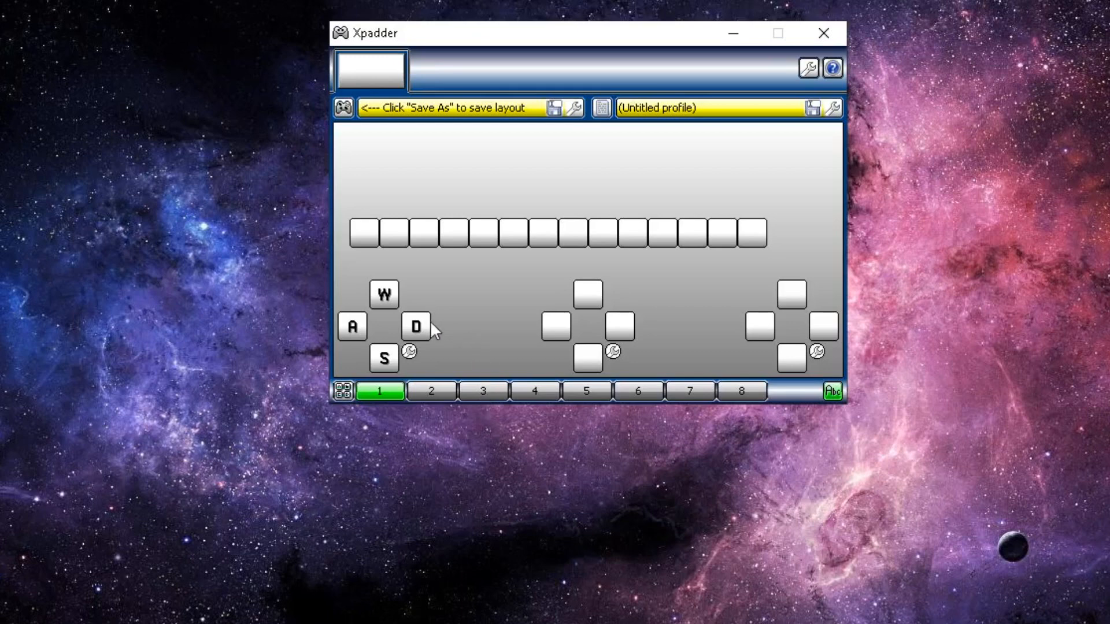
pyautogui.click(409, 352)
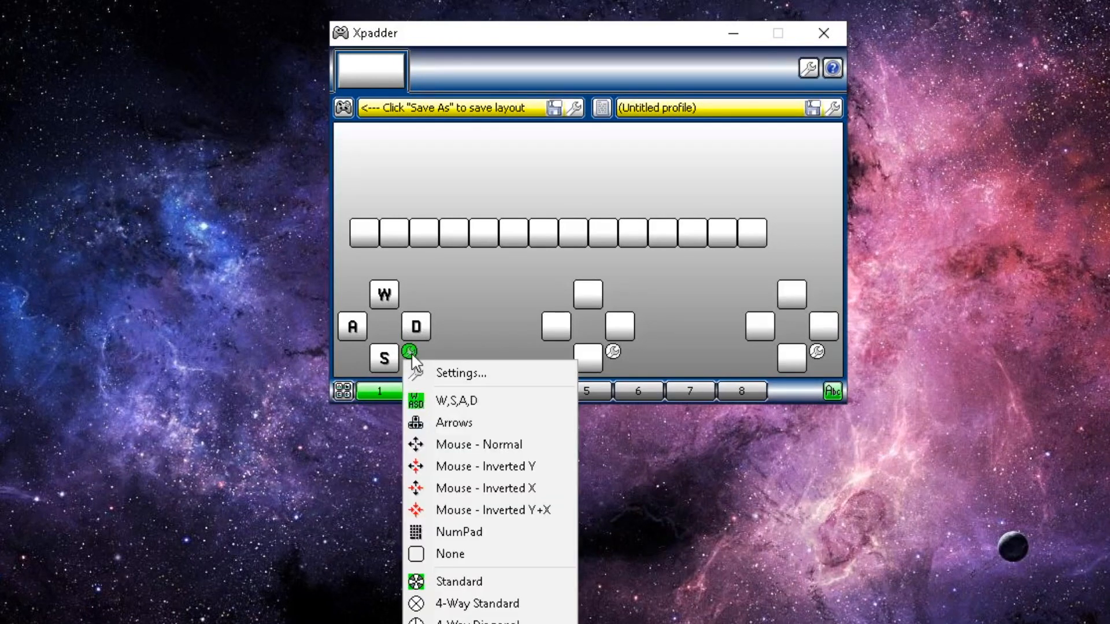
pyautogui.click(466, 376)
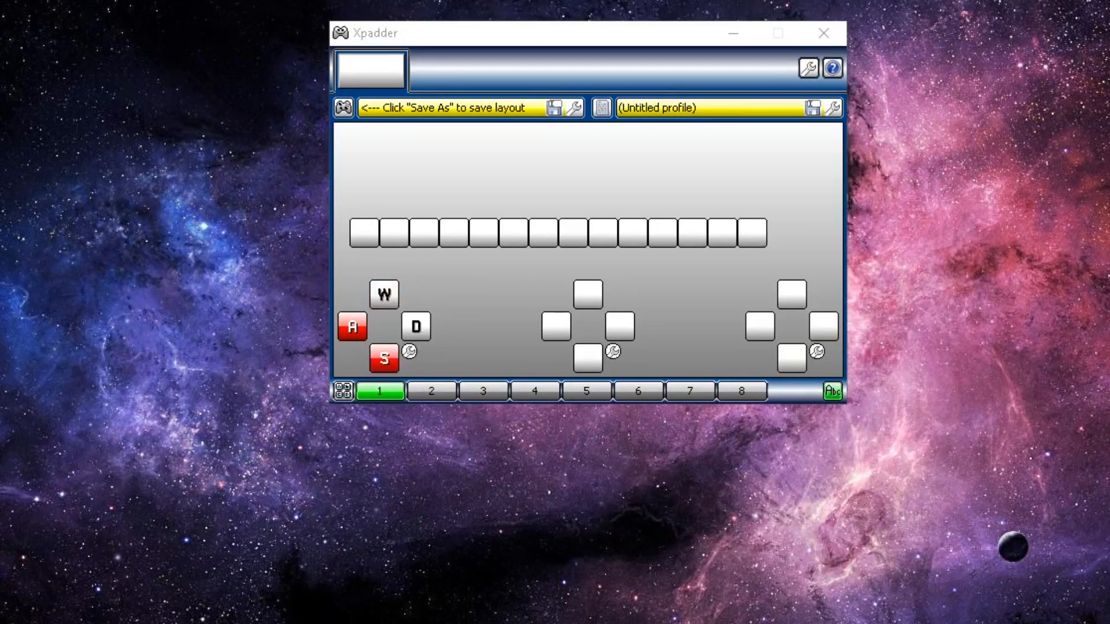
# Raise Stick 1's dead zone from 25% to about 42% and confirm with OK
pyautogui.moveTo(1104, 3); pyautogui.dragTo(579, 286)
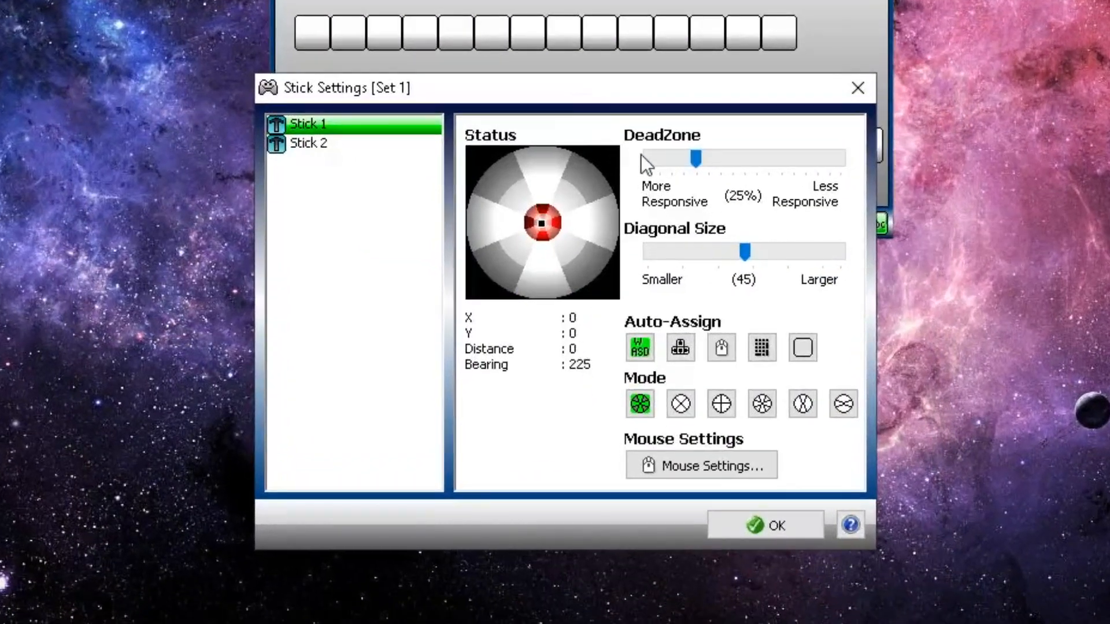
pyautogui.moveTo(690, 218); pyautogui.dragTo(698, 219)
pyautogui.moveTo(703, 164); pyautogui.dragTo(730, 164)
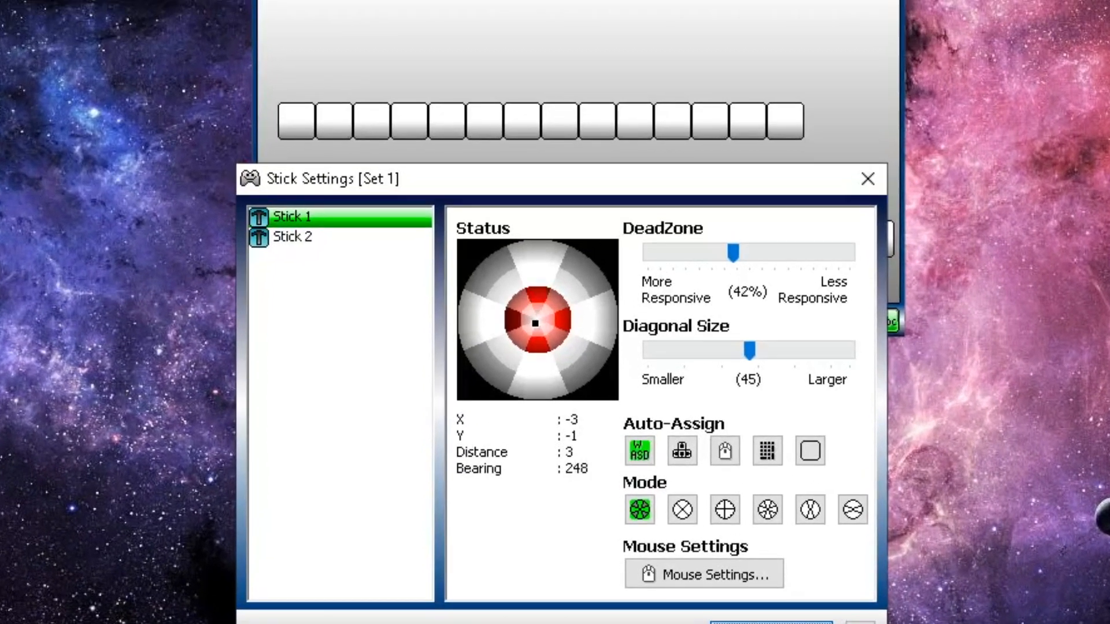
pyautogui.click(793, 523)
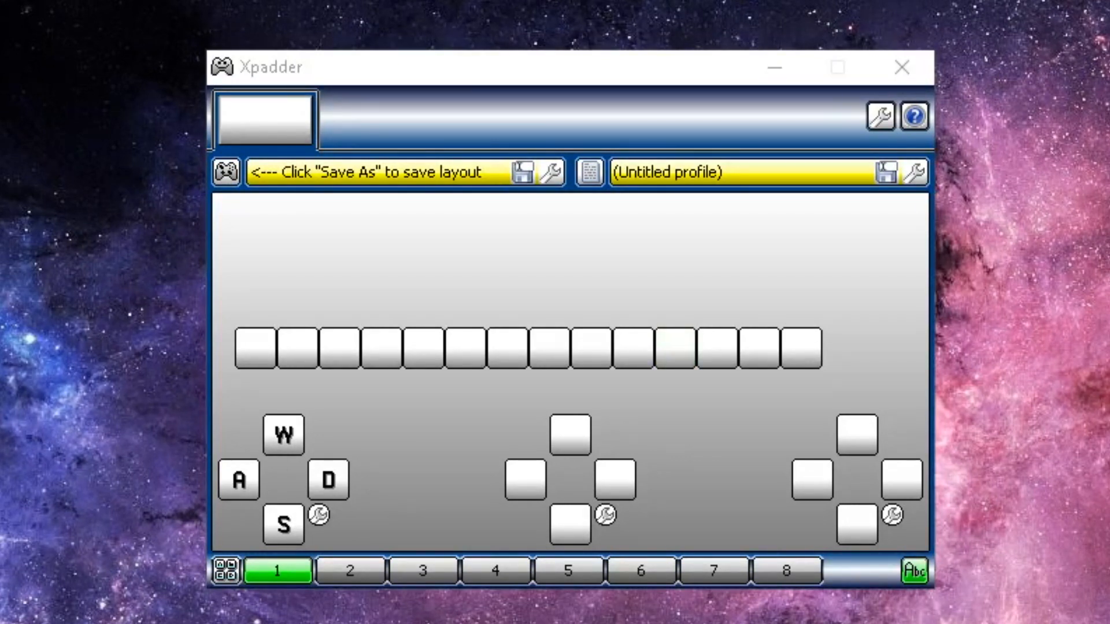
# Map button 11 to Left Shift with Toggle enabled
pyautogui.click(679, 344)
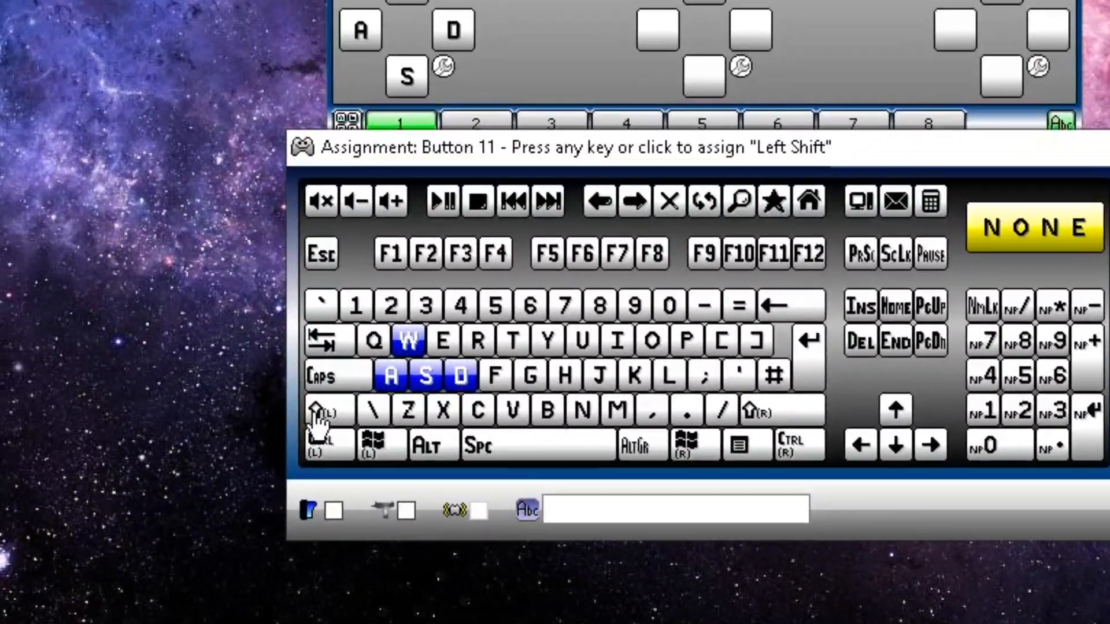
pyautogui.click(228, 460)
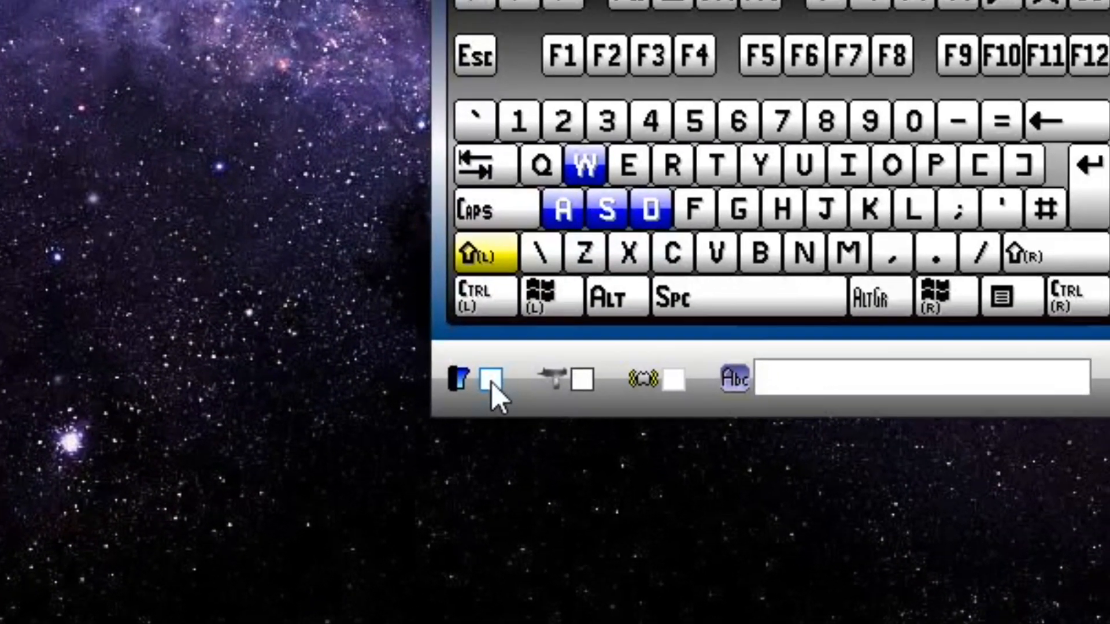
pyautogui.click(510, 371)
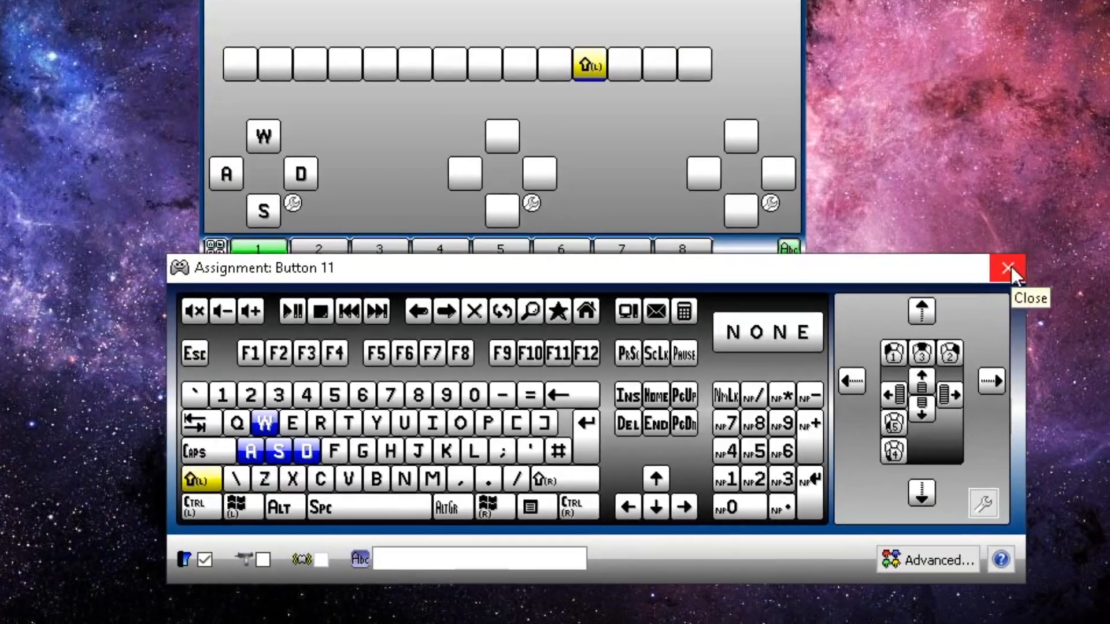
pyautogui.click(1104, 205)
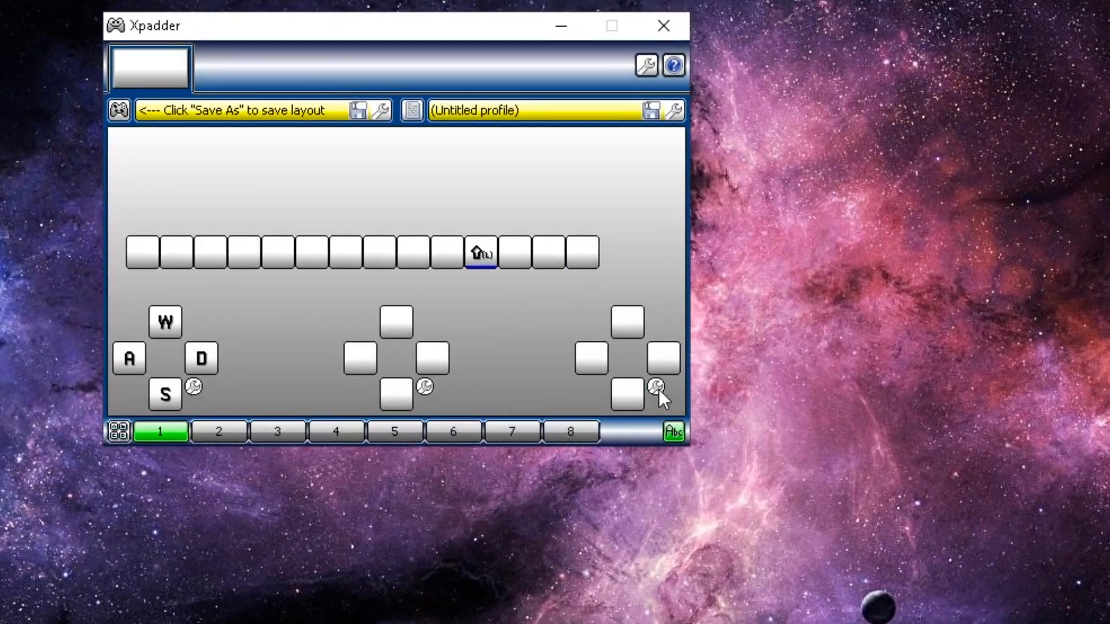
# Give the right stick the Arrows preset and a linked mouse speed of 91
pyautogui.click(674, 409)
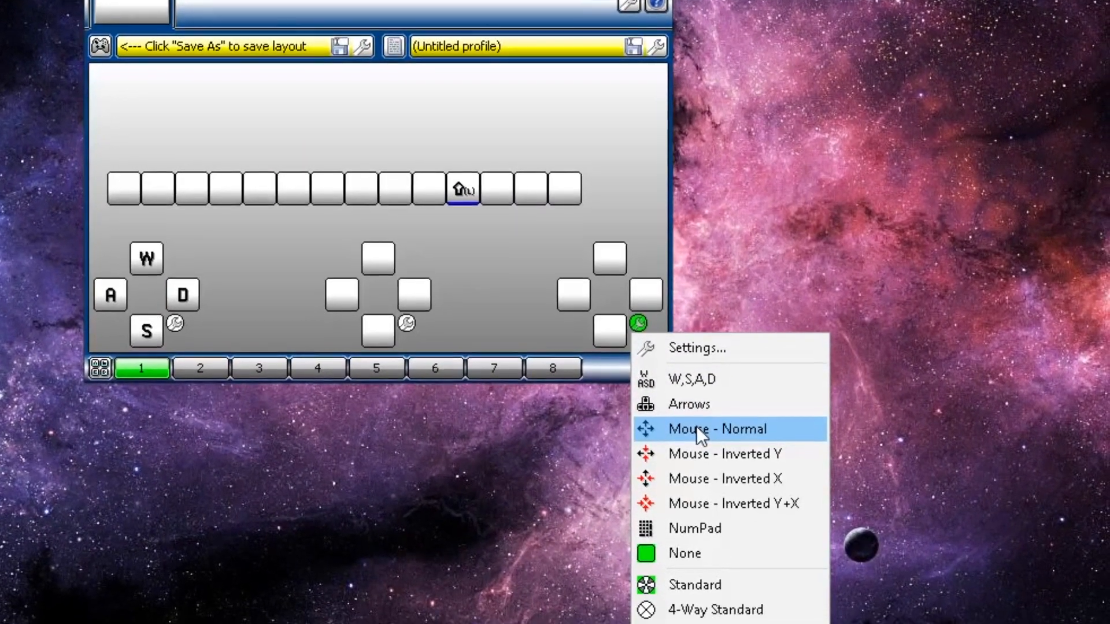
pyautogui.click(696, 437)
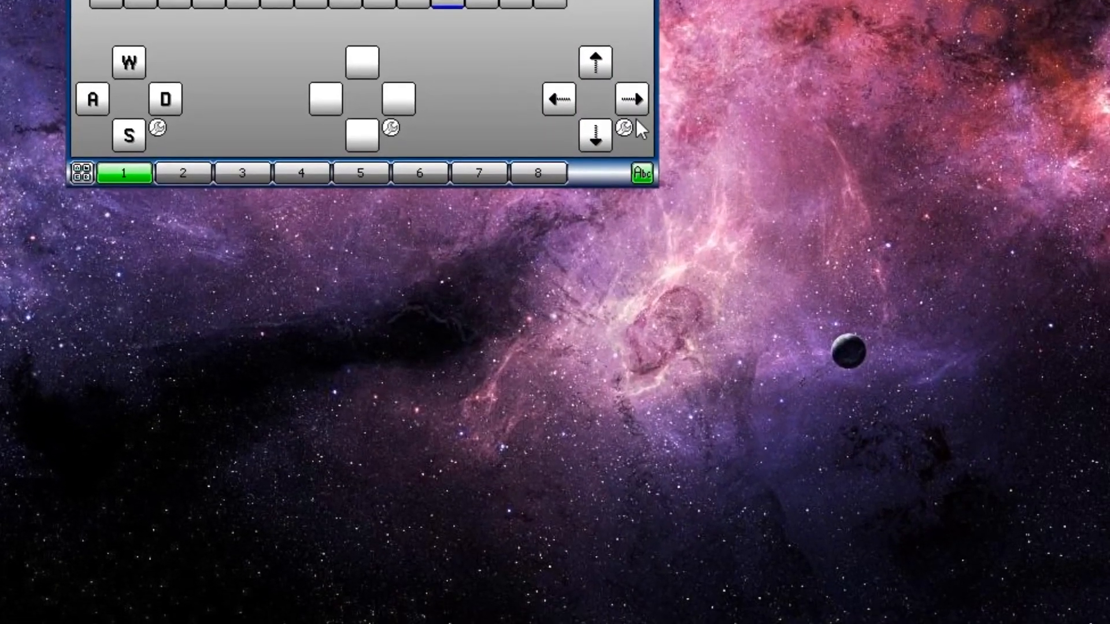
pyautogui.click(624, 139)
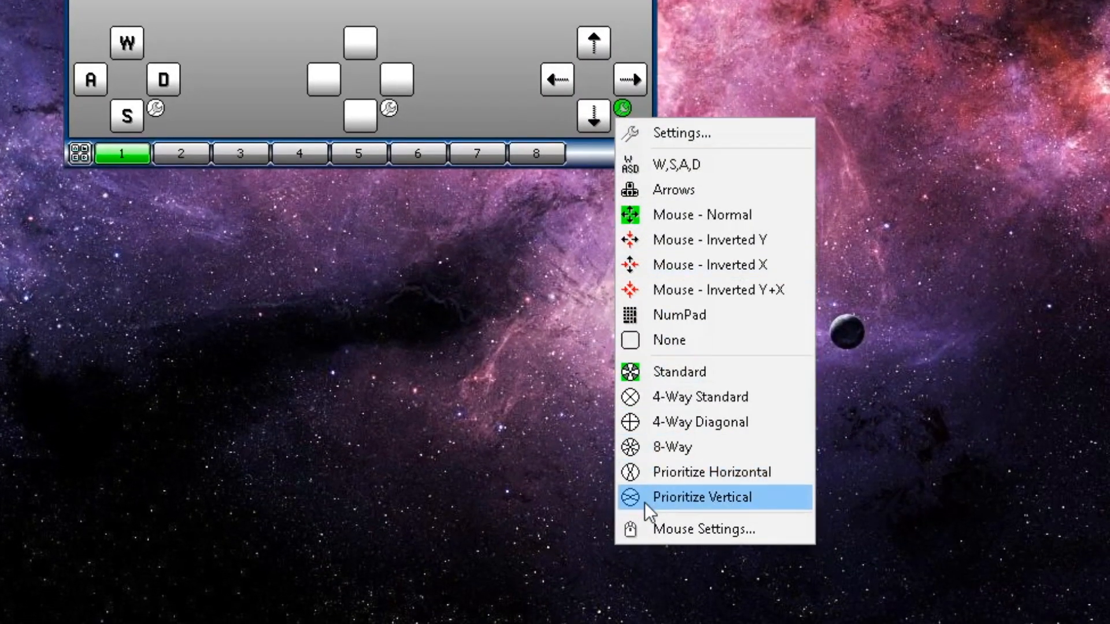
pyautogui.click(641, 524)
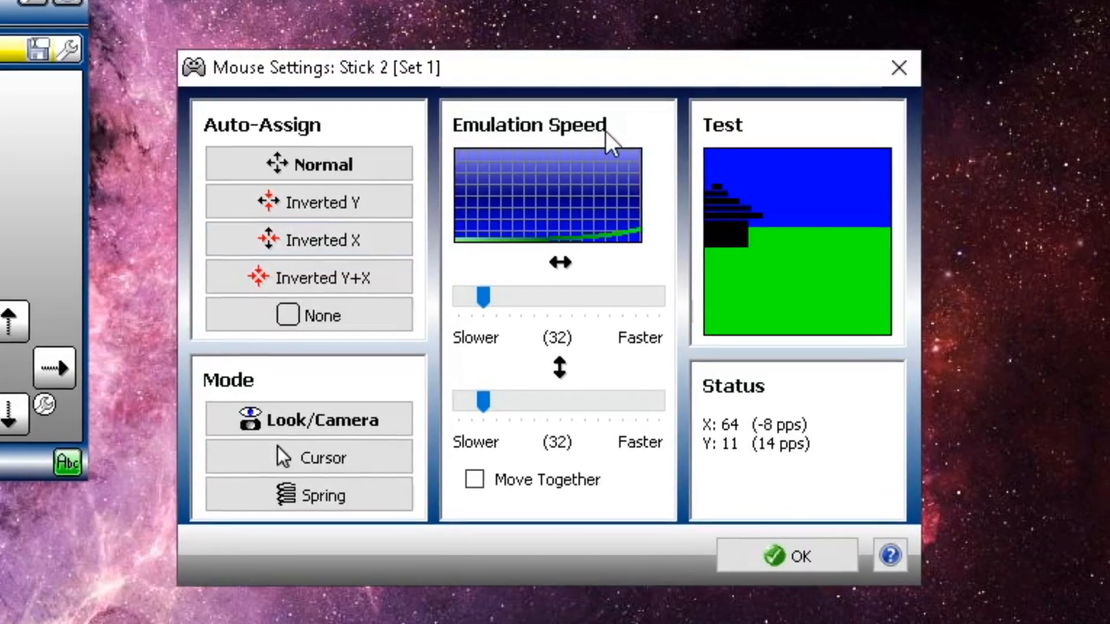
pyautogui.click(461, 476)
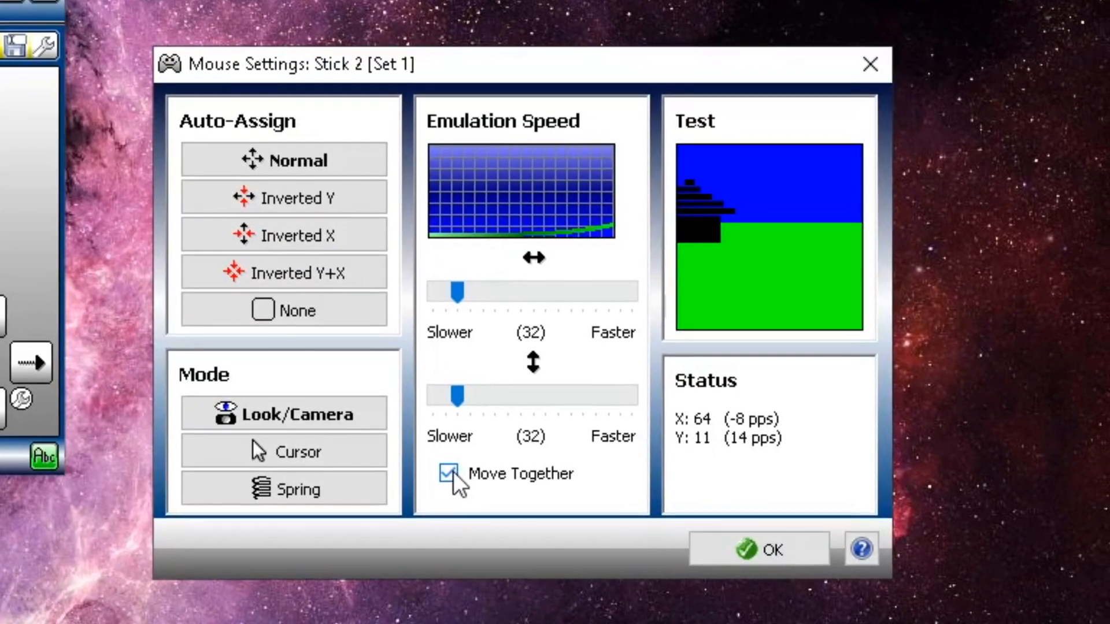
pyautogui.moveTo(461, 295); pyautogui.dragTo(545, 314)
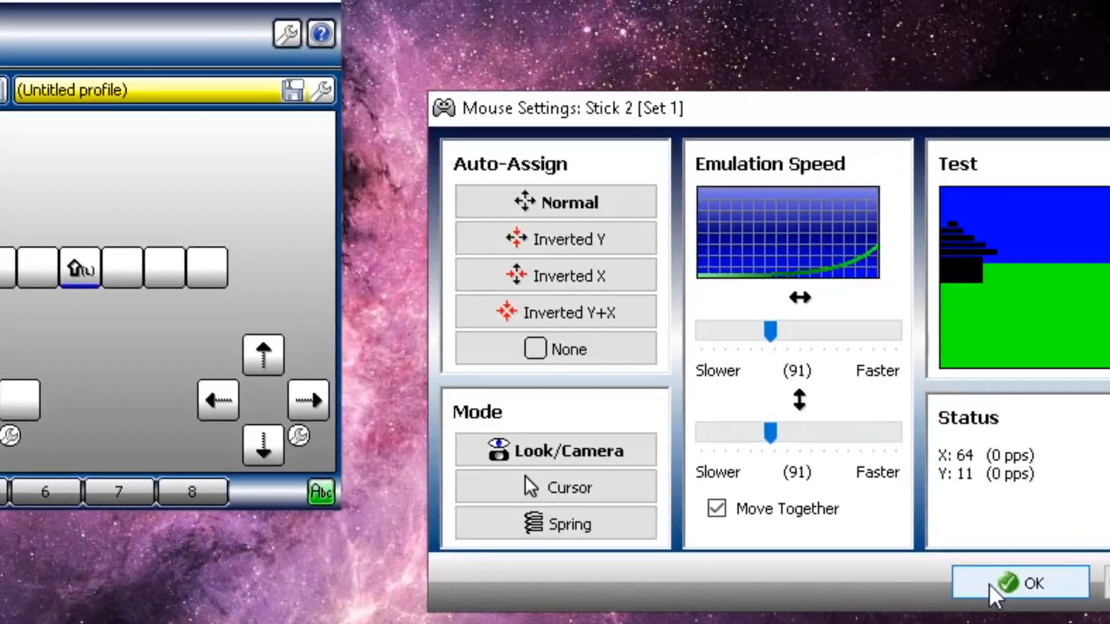
pyautogui.click(991, 584)
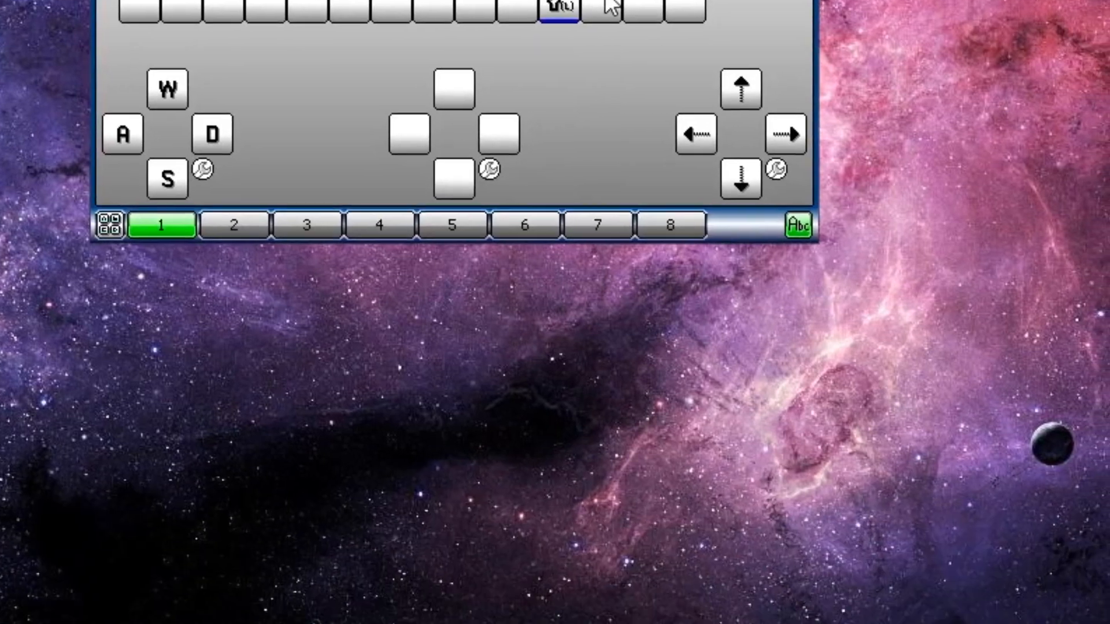
# Bring up button 12's Advanced Assignment window and move it into view
pyautogui.click(659, 349)
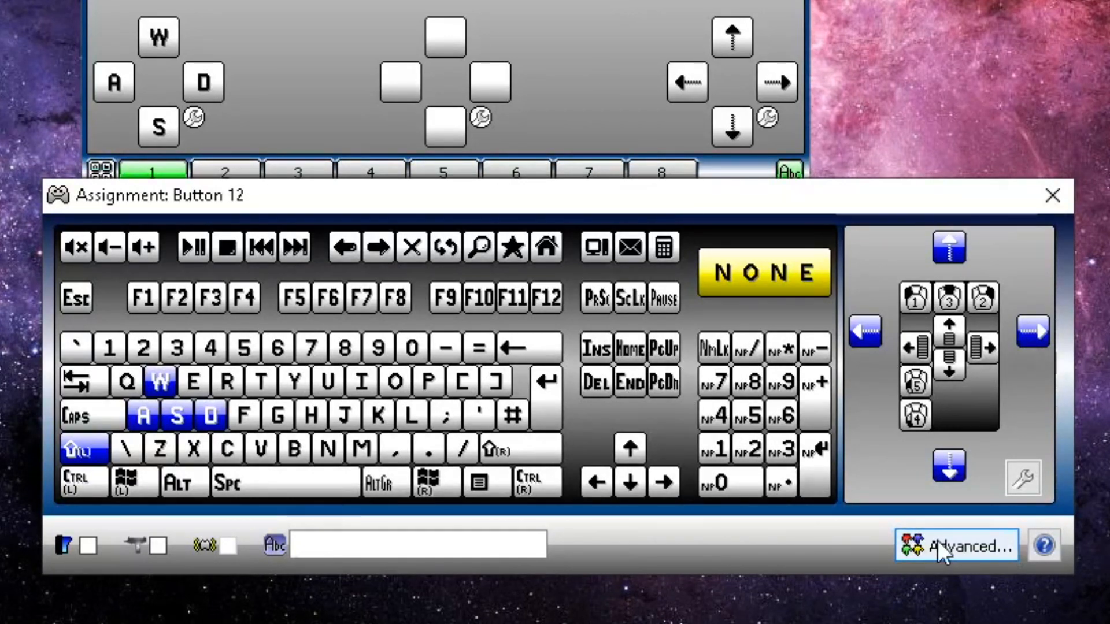
pyautogui.click(976, 547)
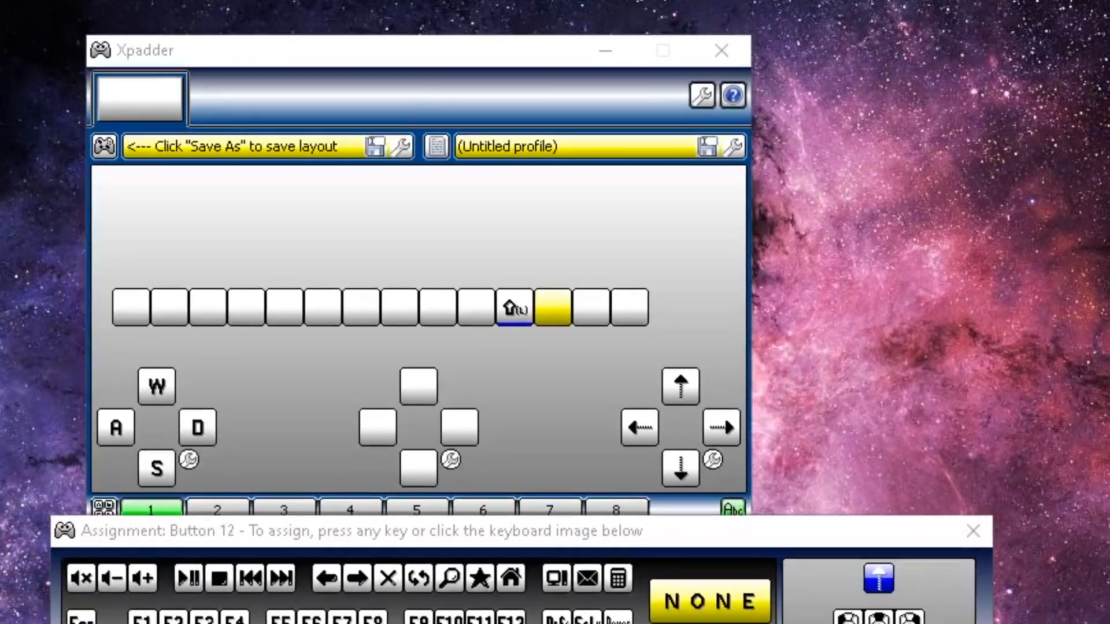
pyautogui.moveTo(277, 618); pyautogui.dragTo(307, 117)
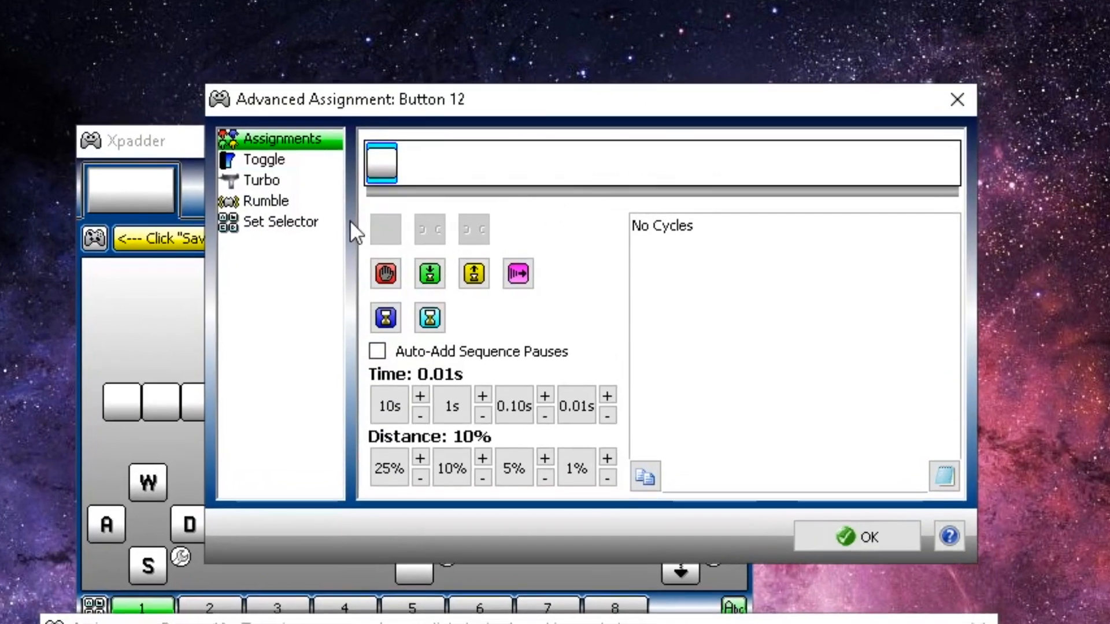
# Fill button 12's sequence with a 0.01s release zone followed by a Q tap
pyautogui.click(382, 165)
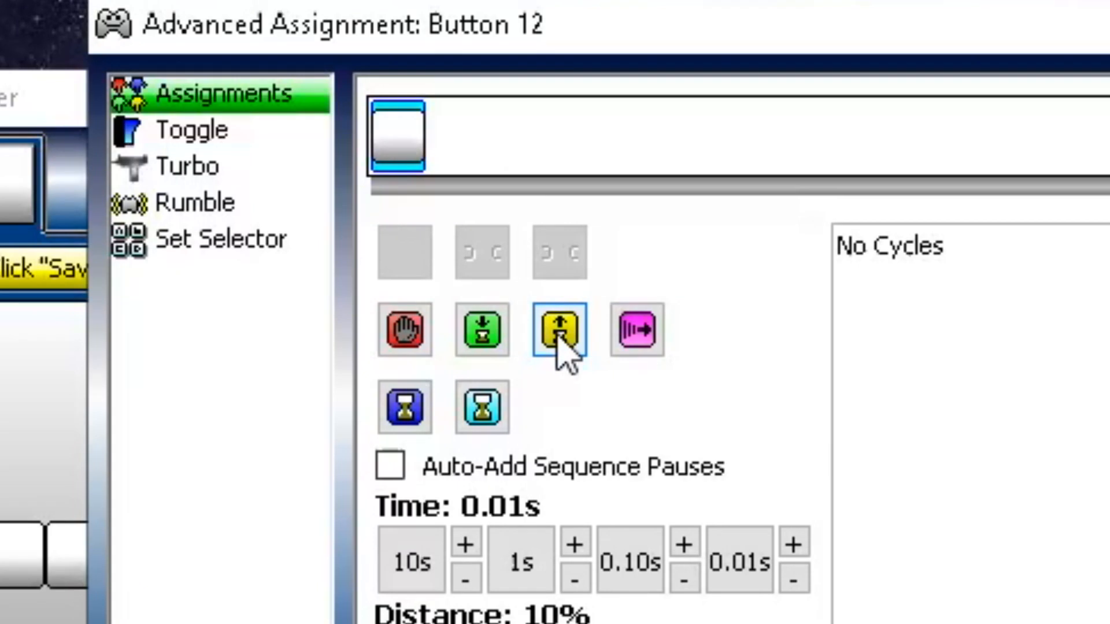
pyautogui.click(516, 308)
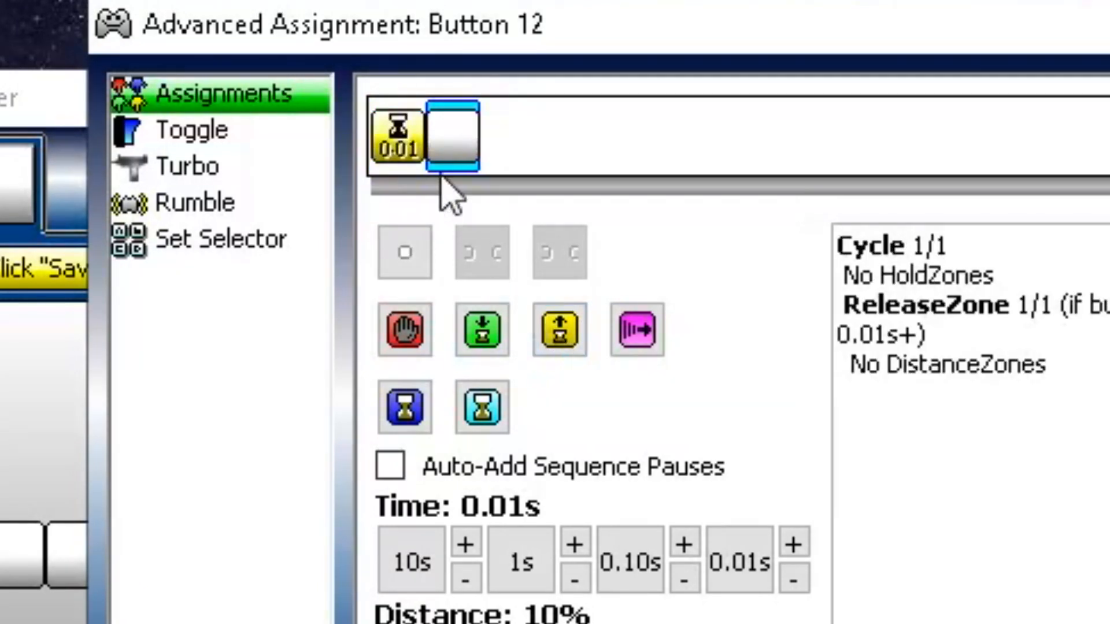
pyautogui.click(394, 157)
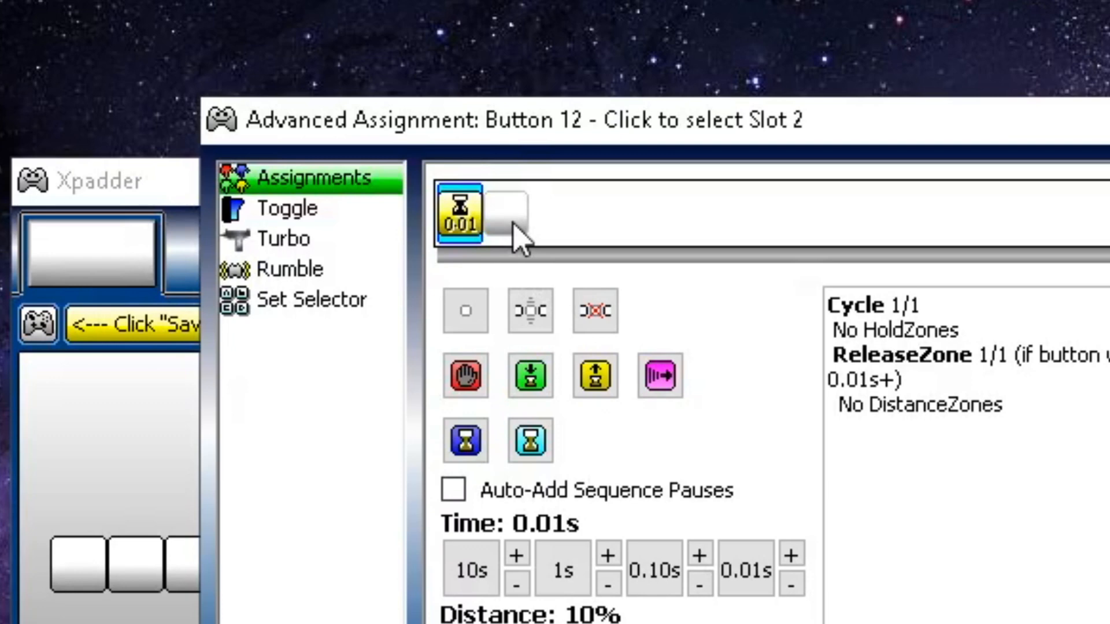
pyautogui.click(519, 237)
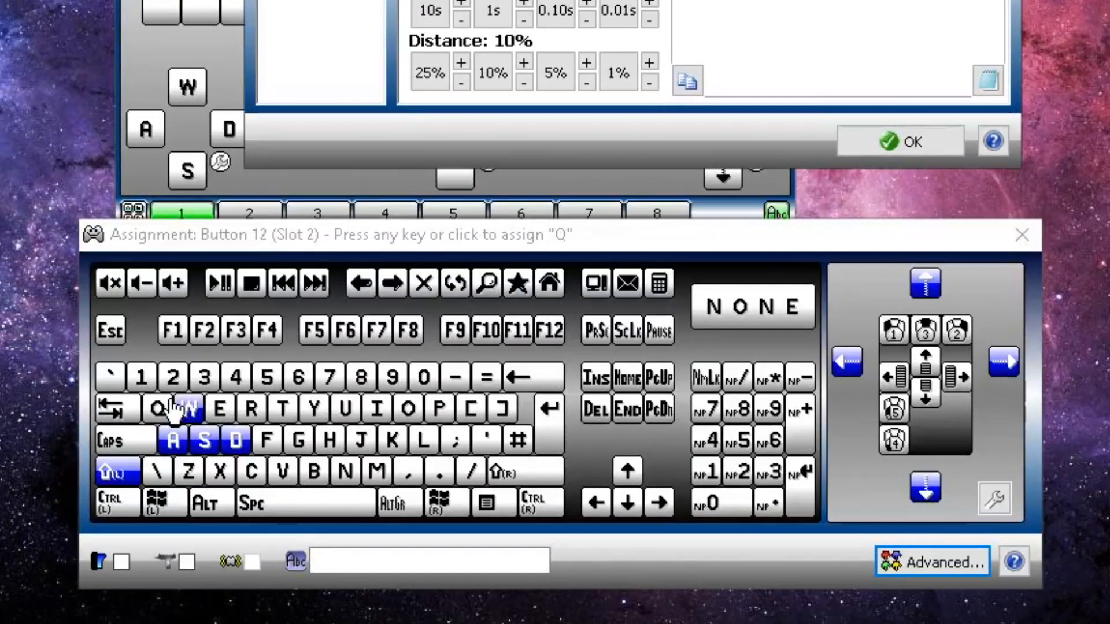
pyautogui.click(155, 418)
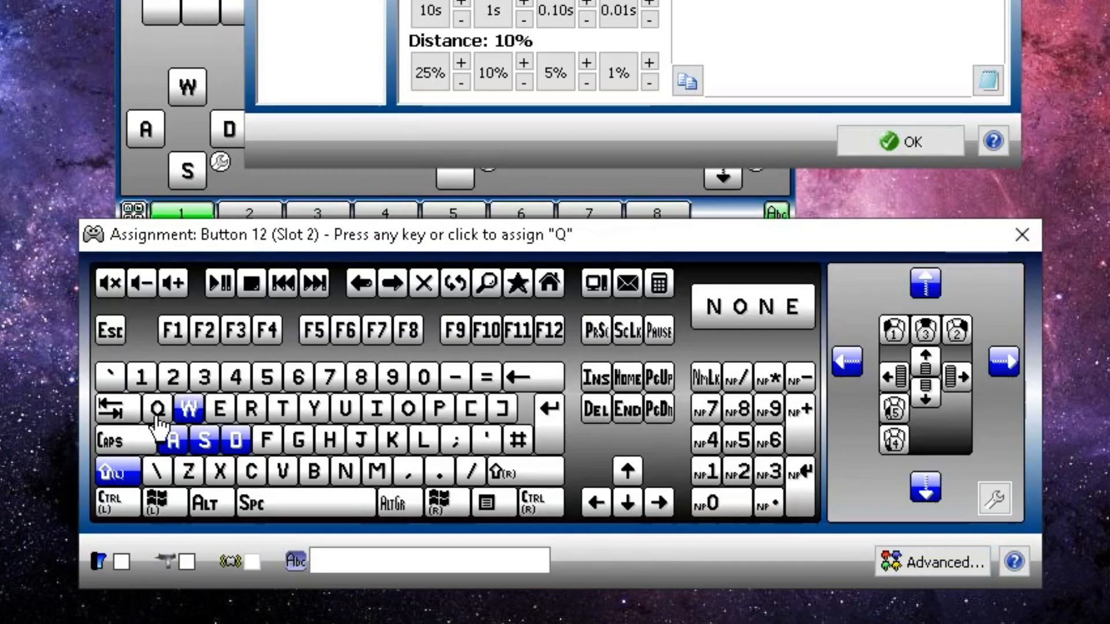
pyautogui.click(155, 418)
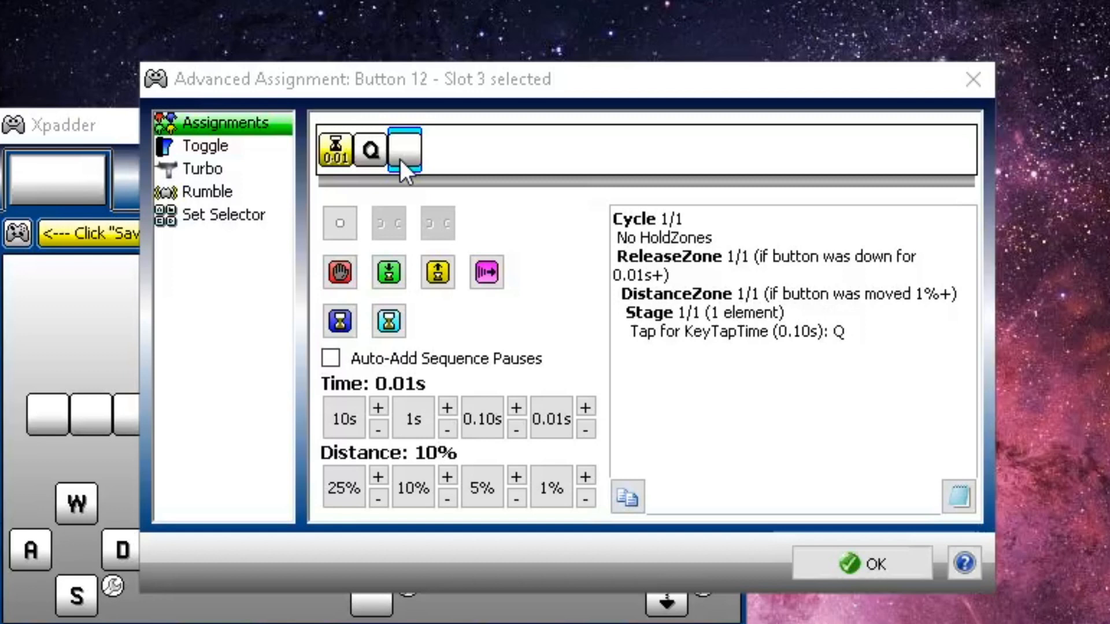
# Add a second release zone after the Q tap and set it to 0.45s
pyautogui.click(437, 272)
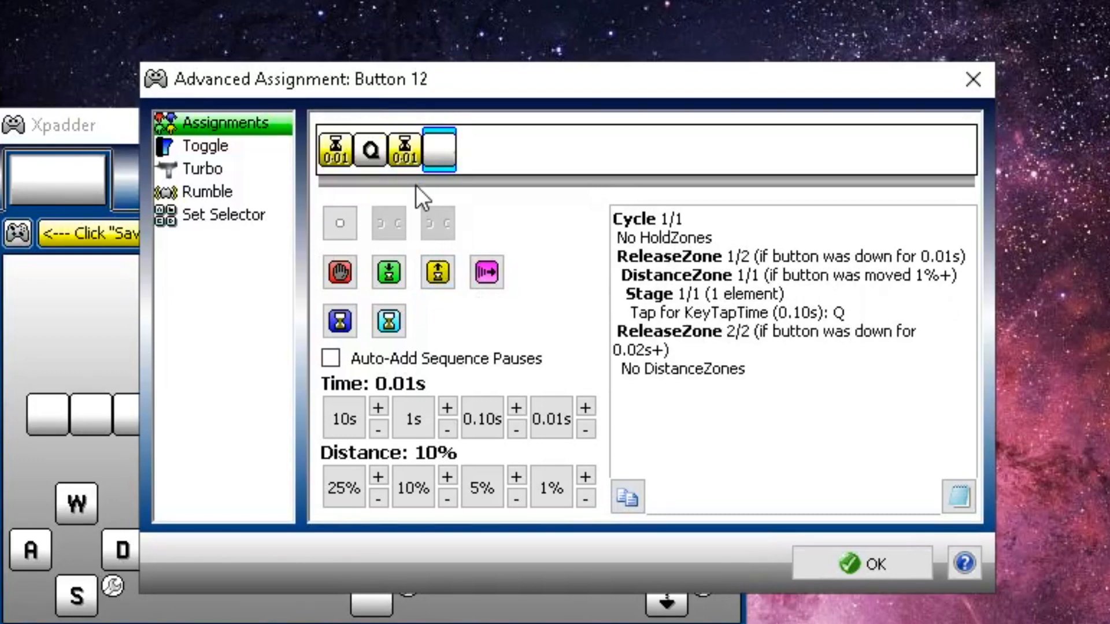
pyautogui.click(406, 159)
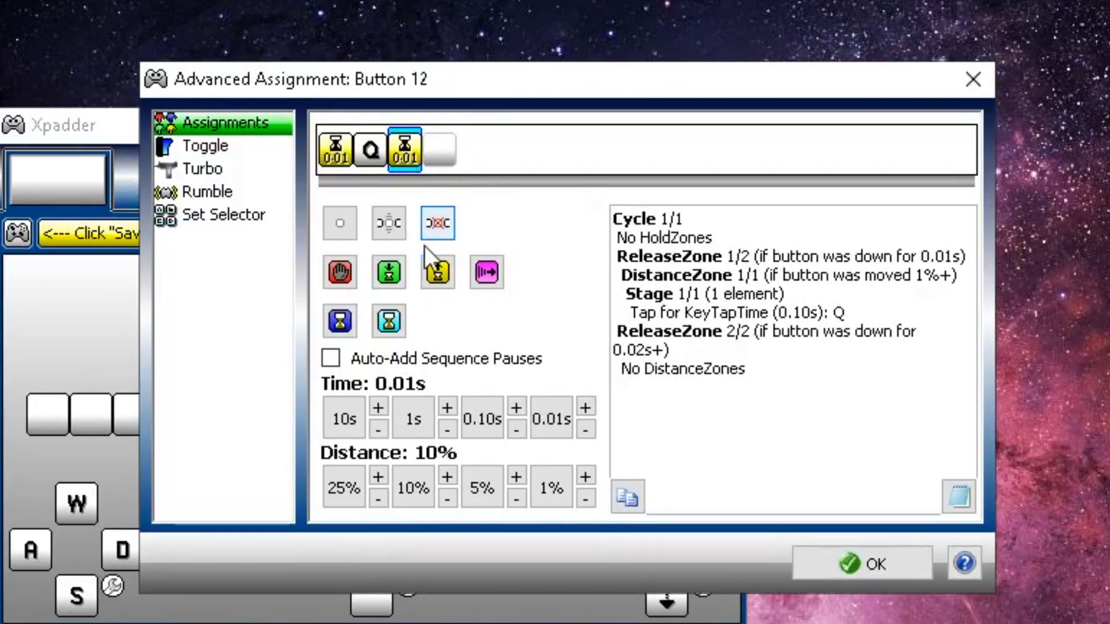
pyautogui.click(483, 412)
pyautogui.click(522, 404)
pyautogui.click(522, 404)
pyautogui.click(522, 404)
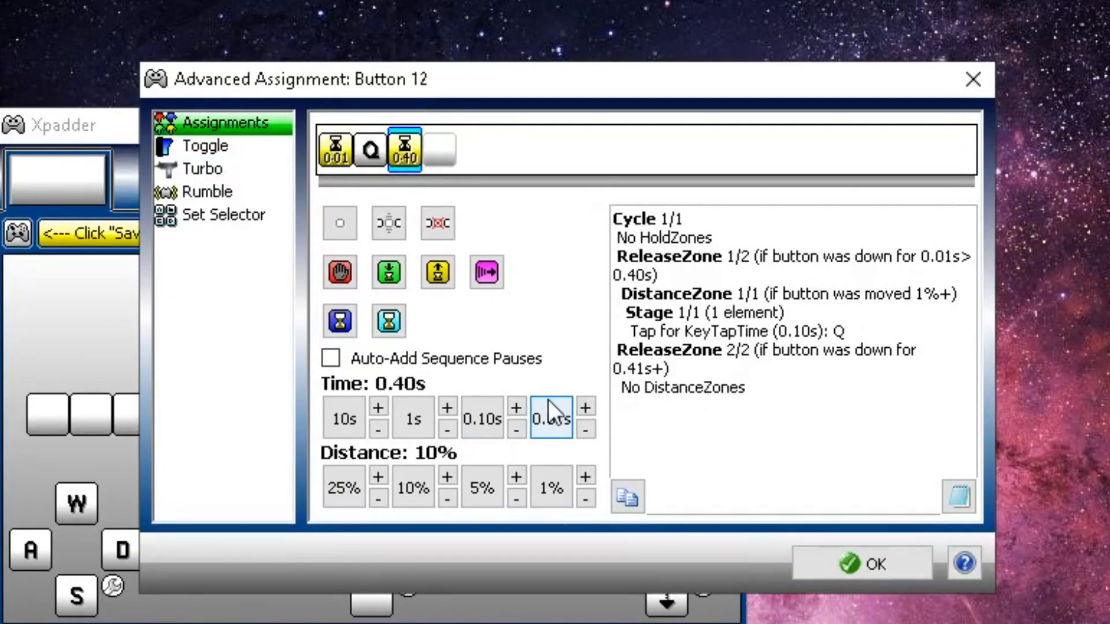
pyautogui.click(590, 405)
pyautogui.click(589, 405)
pyautogui.click(590, 405)
pyautogui.click(590, 404)
pyautogui.click(590, 405)
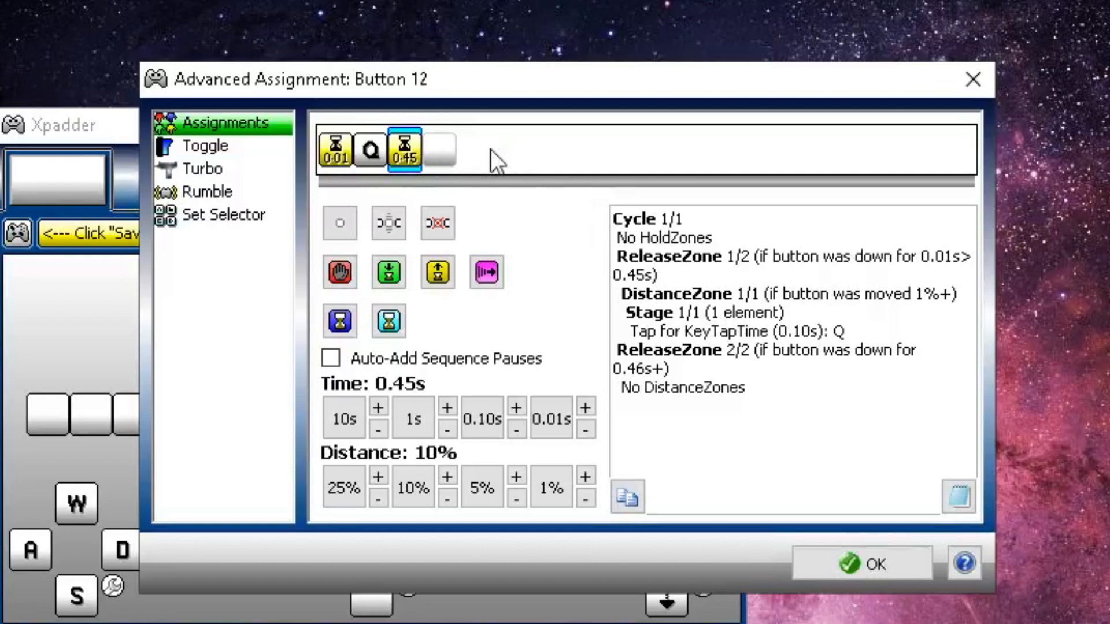
# Add a hold zone in the next slot and raise it to 0.50s
pyautogui.click(442, 145)
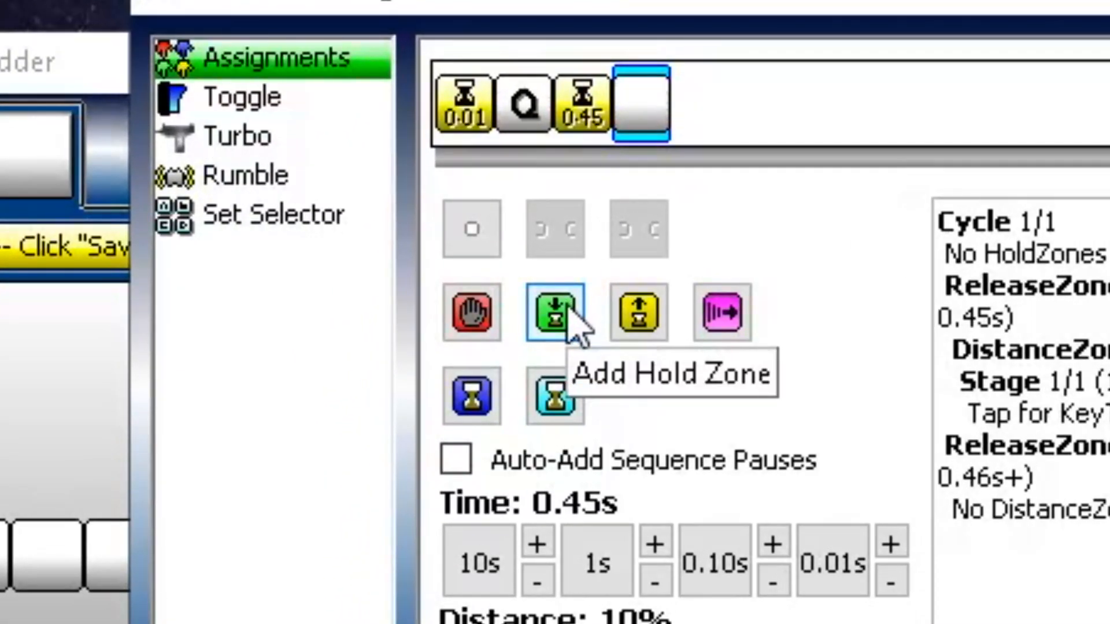
pyautogui.click(574, 322)
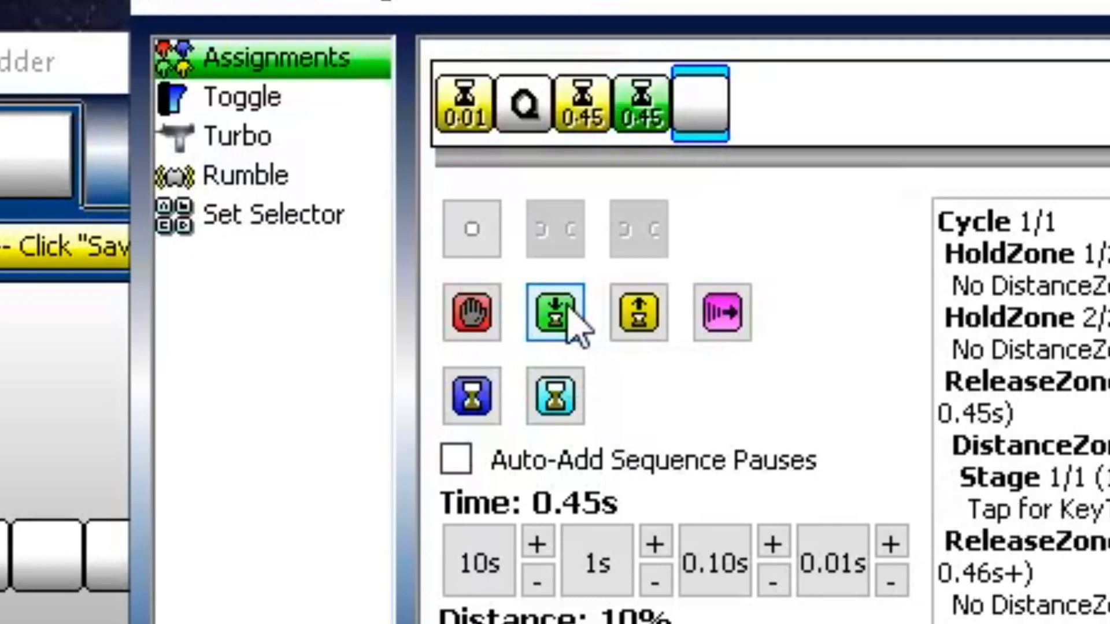
pyautogui.click(642, 115)
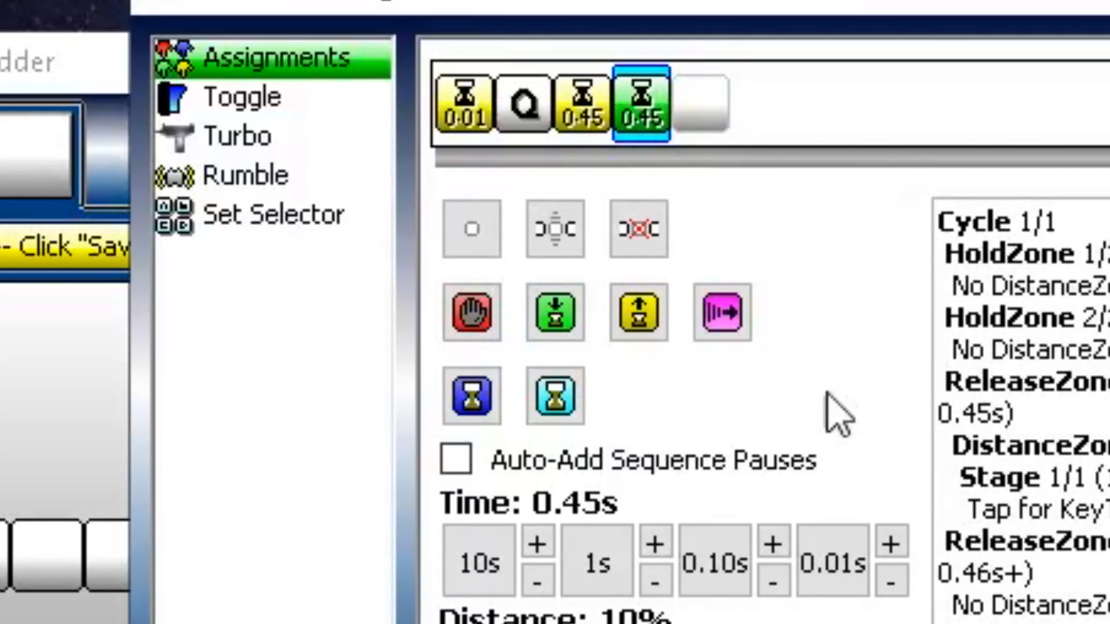
pyautogui.click(891, 544)
pyautogui.click(891, 543)
pyautogui.click(891, 544)
pyautogui.click(891, 544)
pyautogui.click(891, 544)
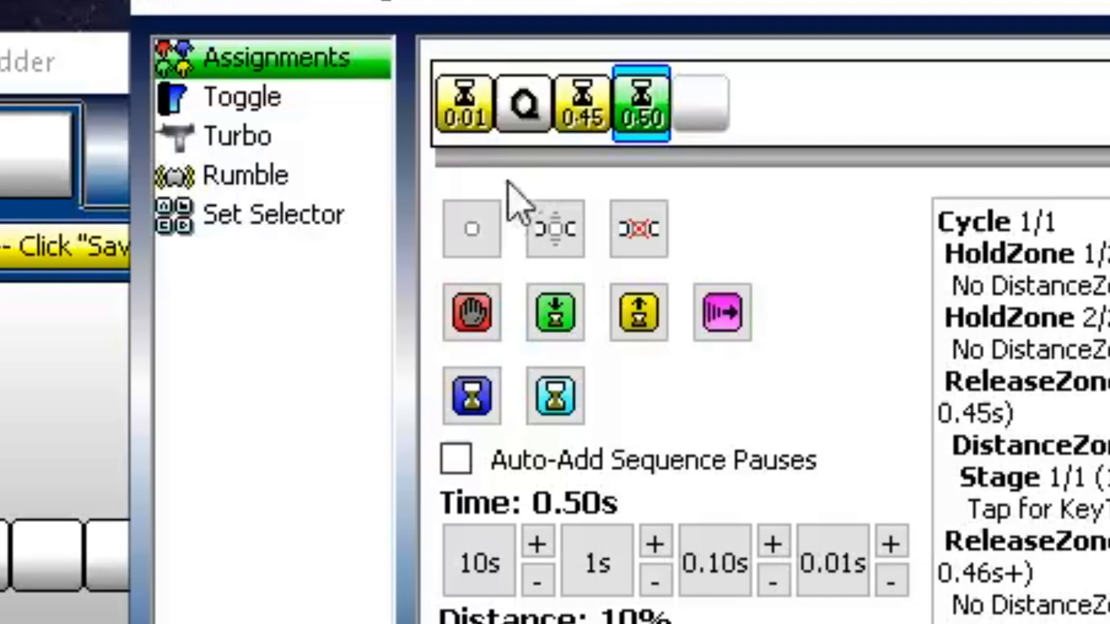
pyautogui.click(719, 136)
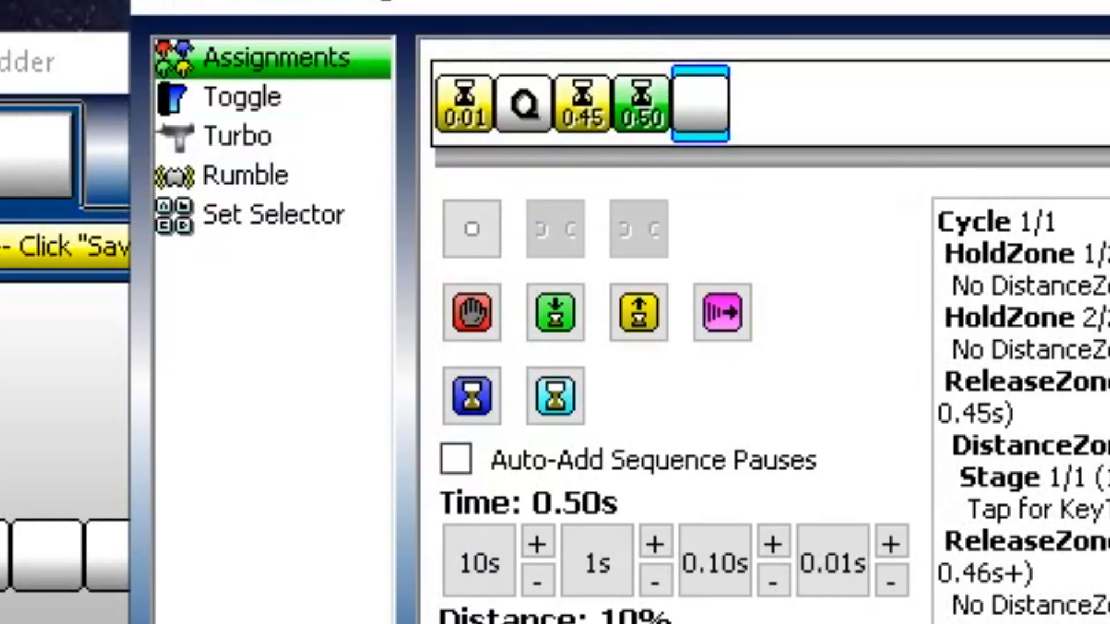
# Place F1 in the slot after the 0.50s hold zone
pyautogui.press('F1')
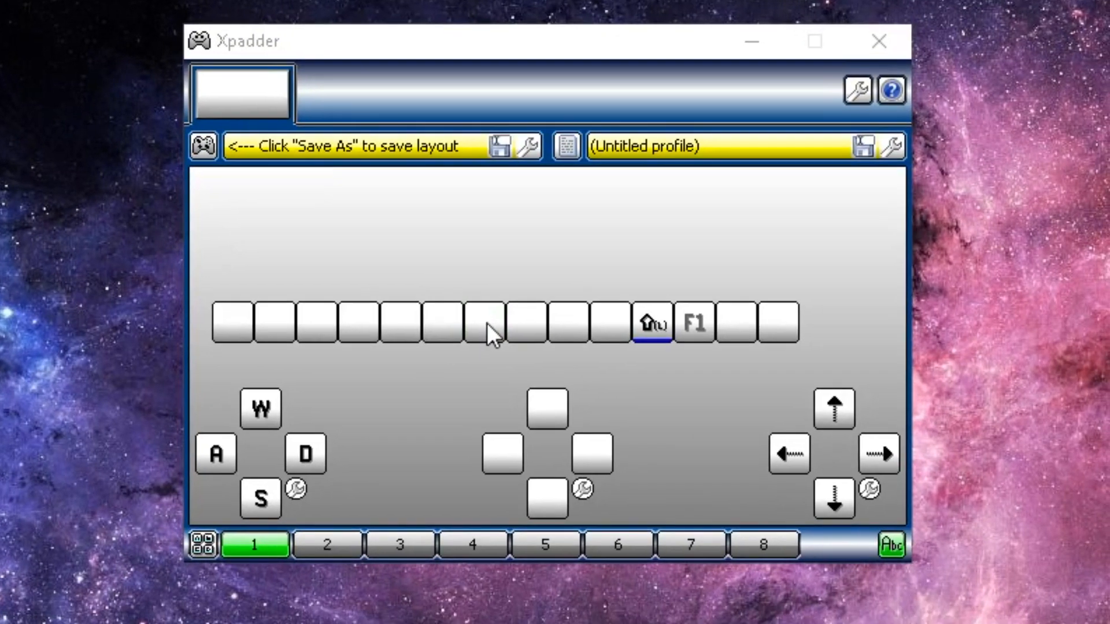
# Map Button 7 to the right mouse button (2)
pyautogui.click(491, 349)
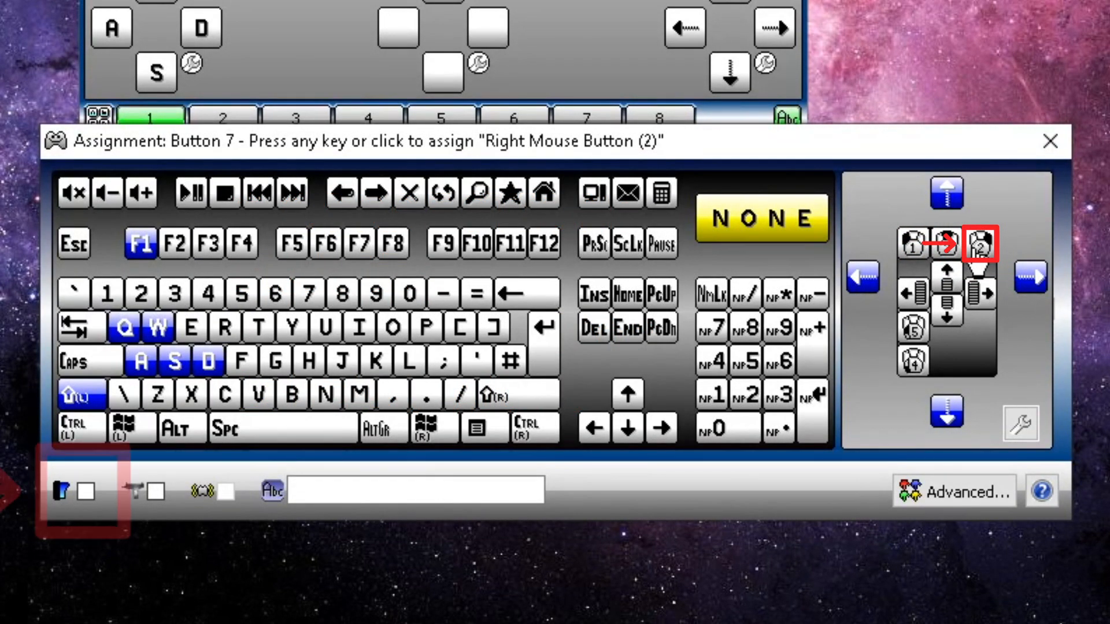
pyautogui.click(976, 254)
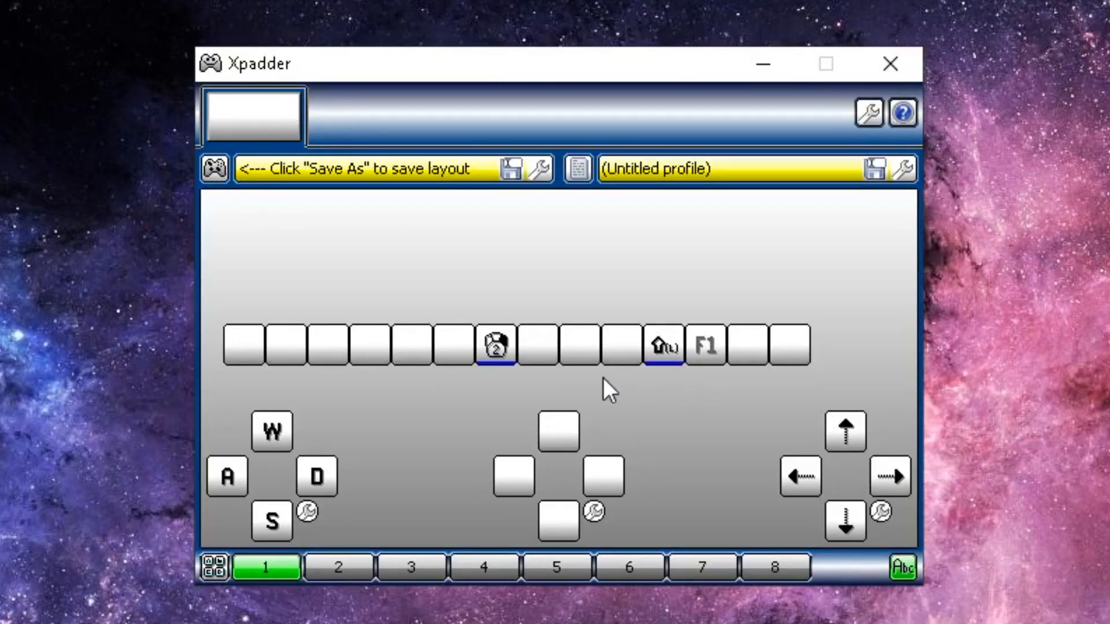
pyautogui.click(531, 346)
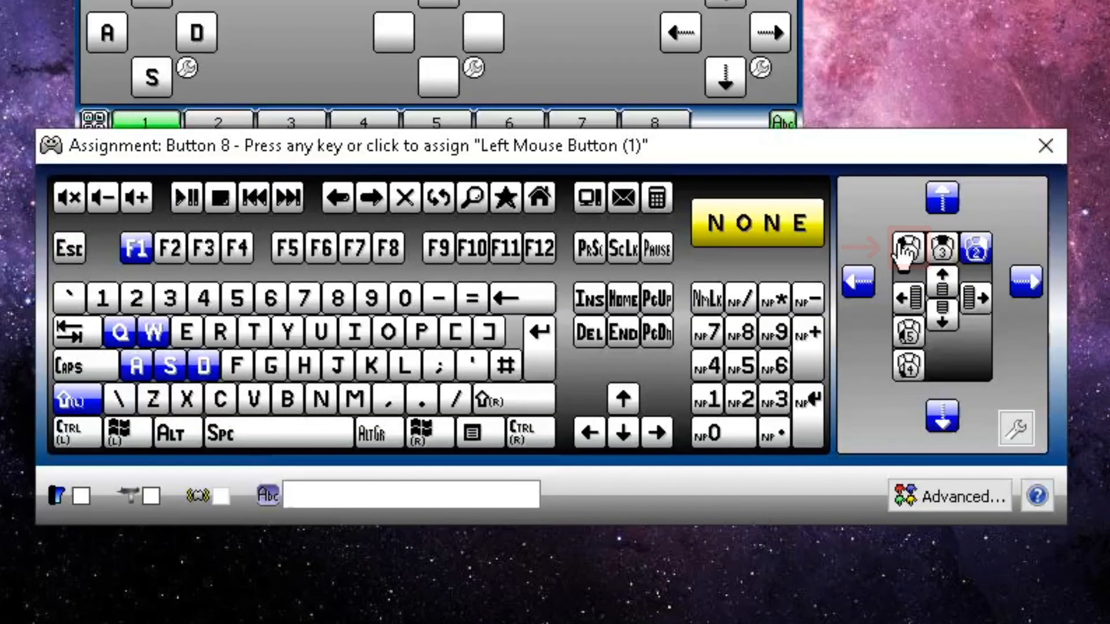
# Give Button 8 the left mouse button (1)
pyautogui.click(907, 249)
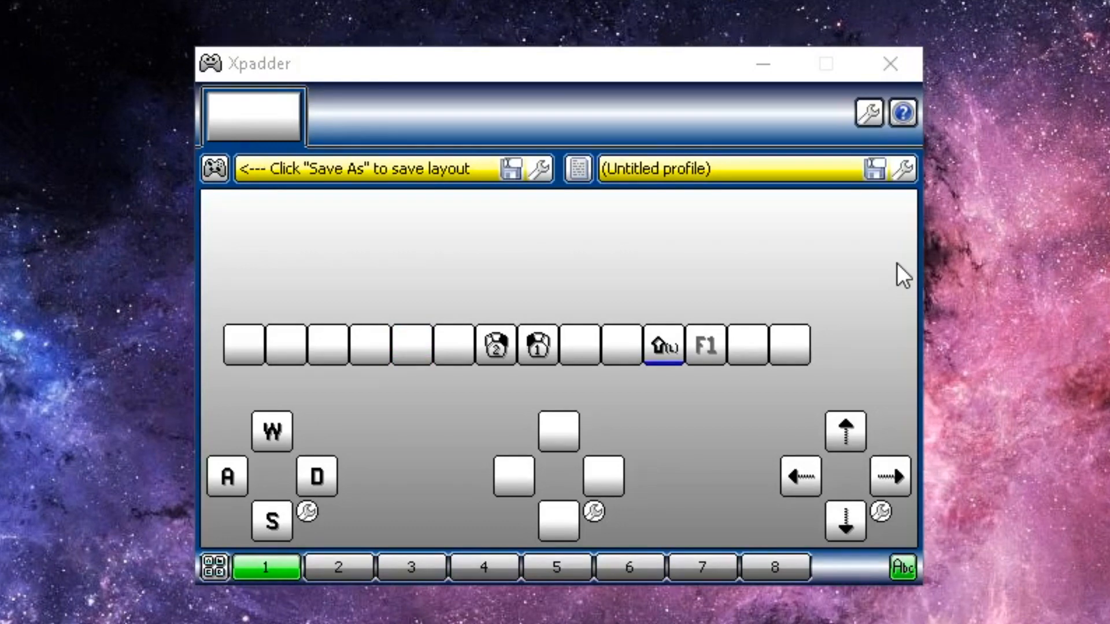
pyautogui.click(418, 348)
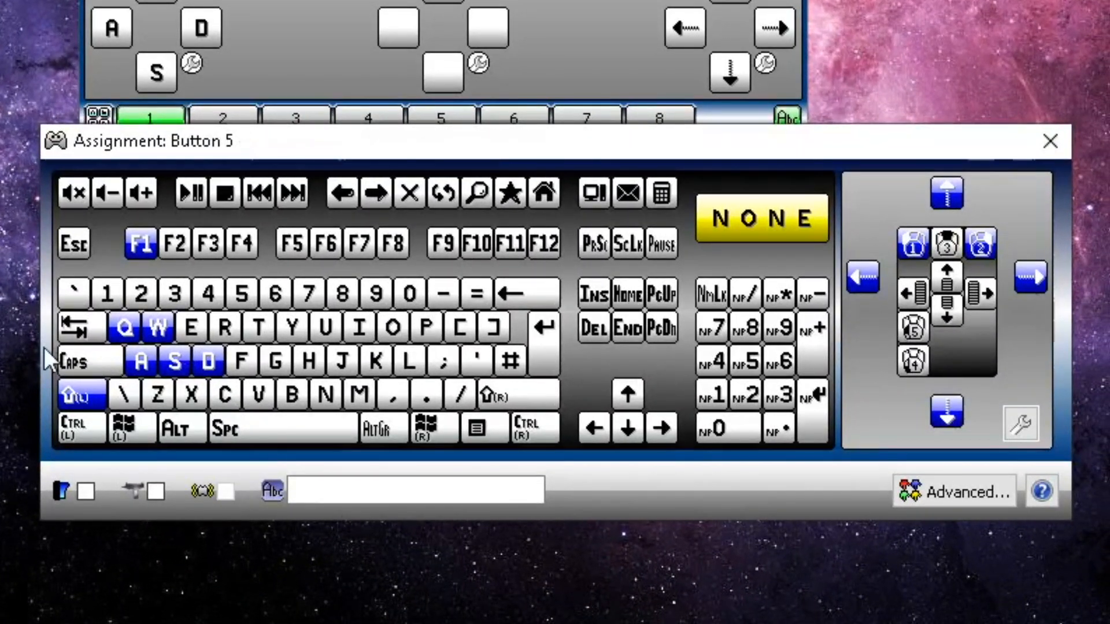
# Map Button 5 to Tab and Button 6 to N
pyautogui.click(76, 336)
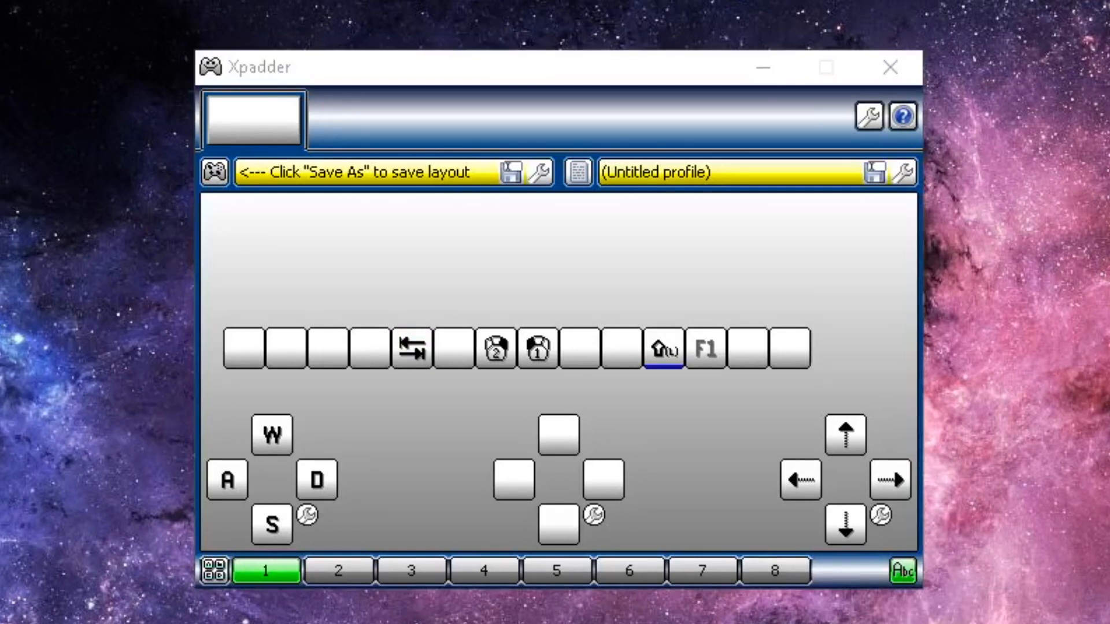
pyautogui.click(504, 232)
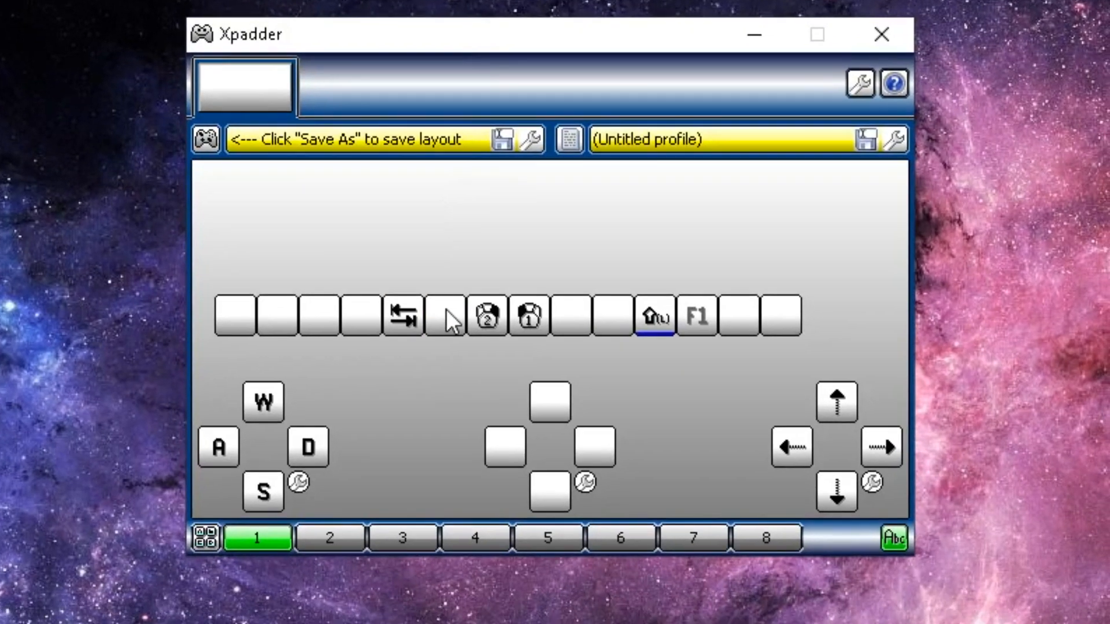
pyautogui.click(452, 348)
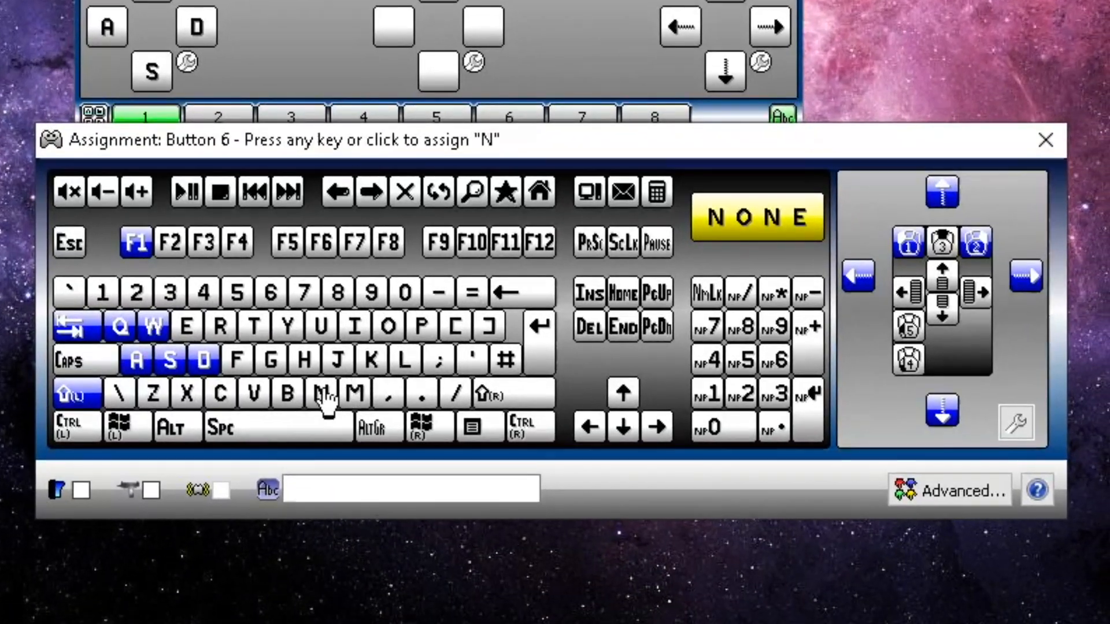
pyautogui.click(323, 396)
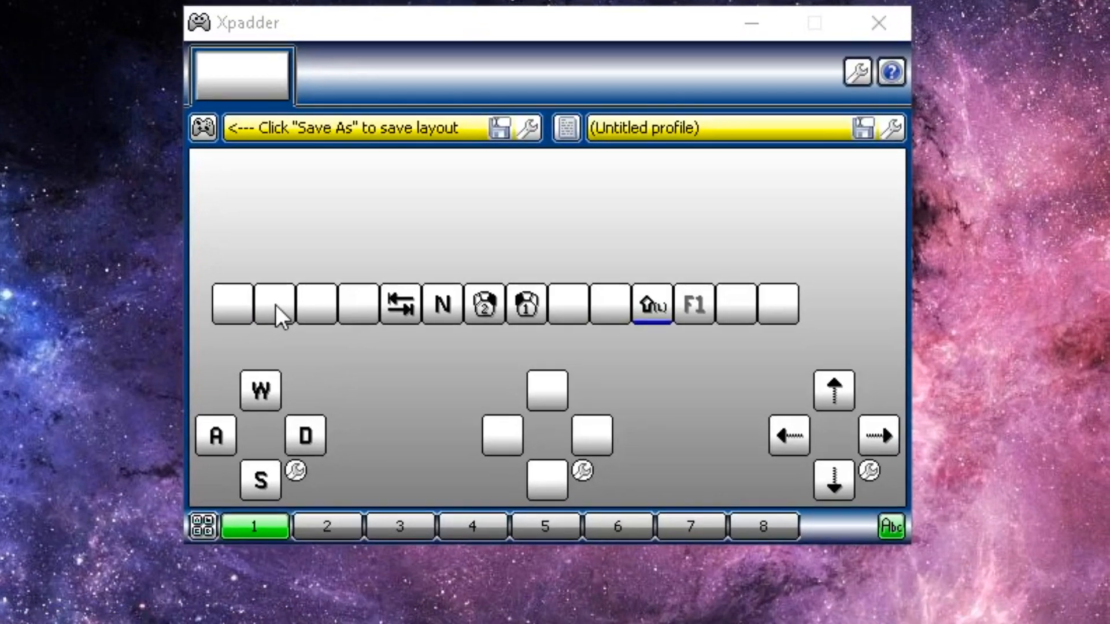
# Map Button 2 to left Ctrl
pyautogui.click(288, 357)
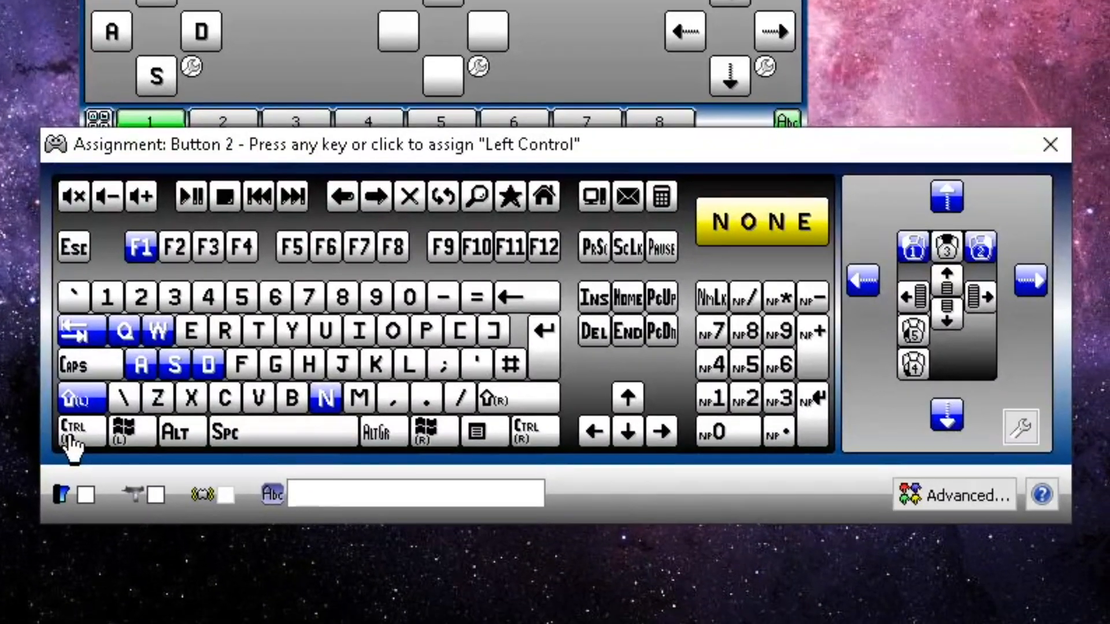
pyautogui.click(121, 585)
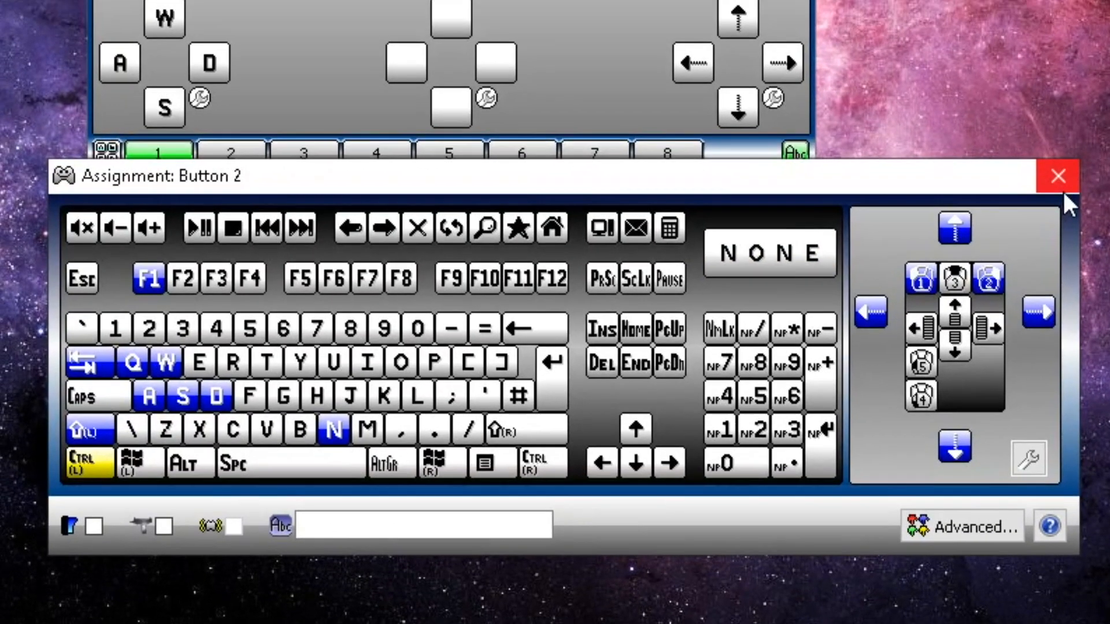
pyautogui.click(1050, 145)
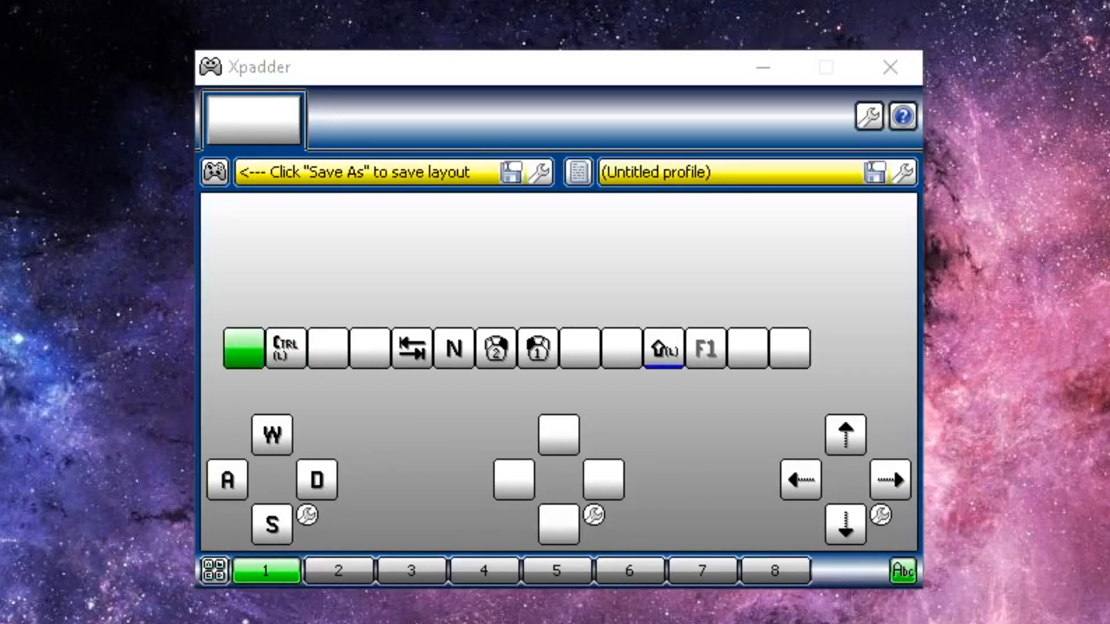
# Set Button 1's advanced assignment to hold E and G together
pyautogui.click(243, 349)
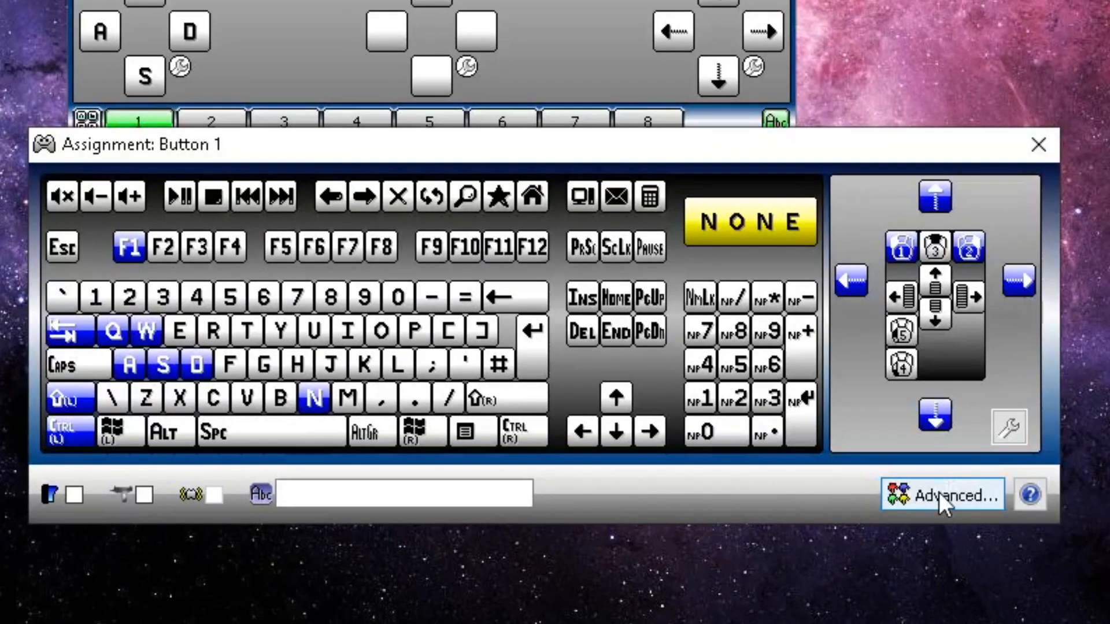
pyautogui.click(939, 493)
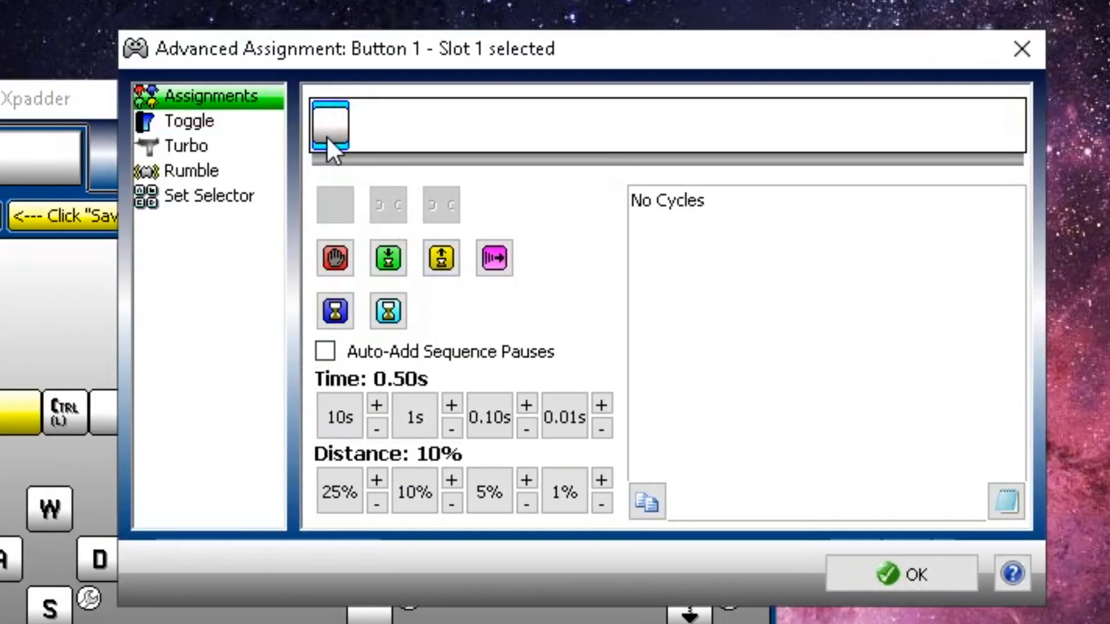
pyautogui.press('e')
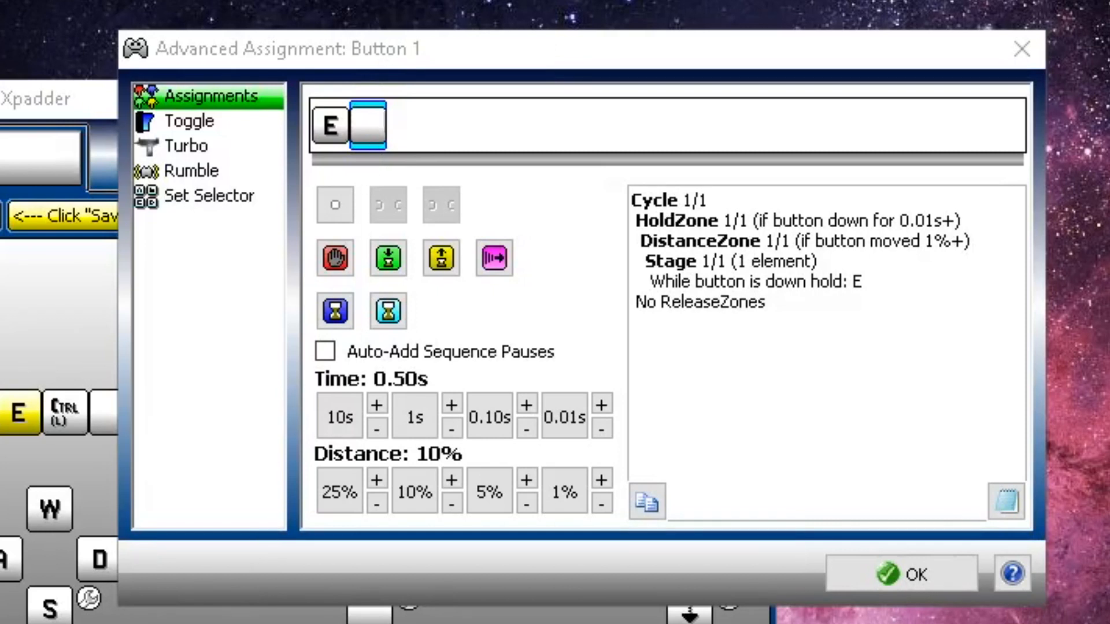
pyautogui.press('g')
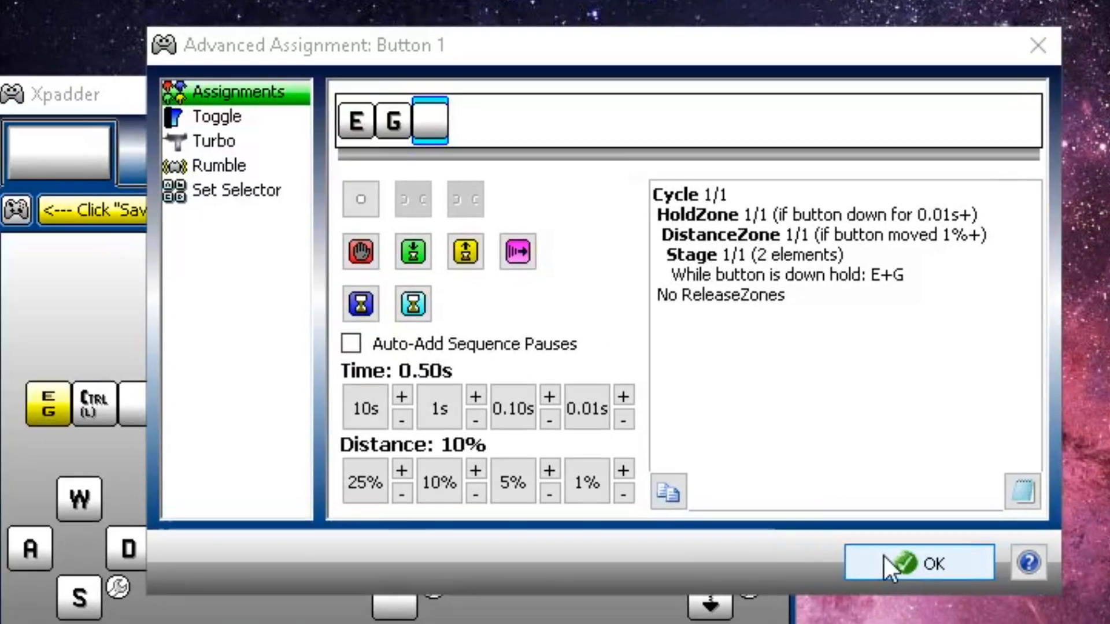
# Confirm Button 1's advanced assignment and map Button 3 to the R key
pyautogui.click(882, 572)
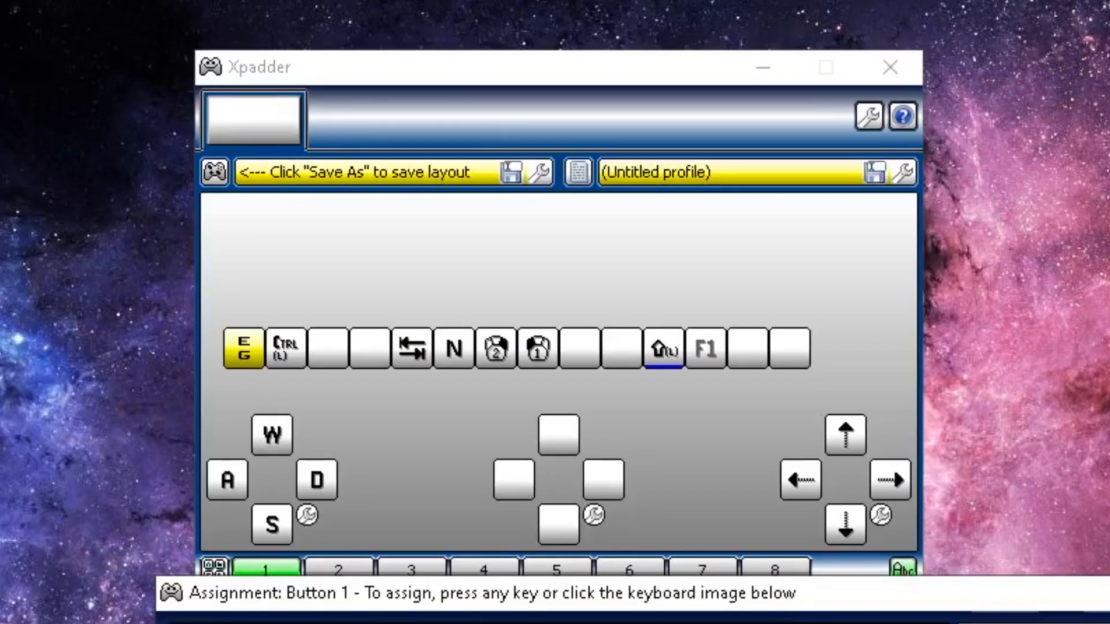
pyautogui.click(682, 476)
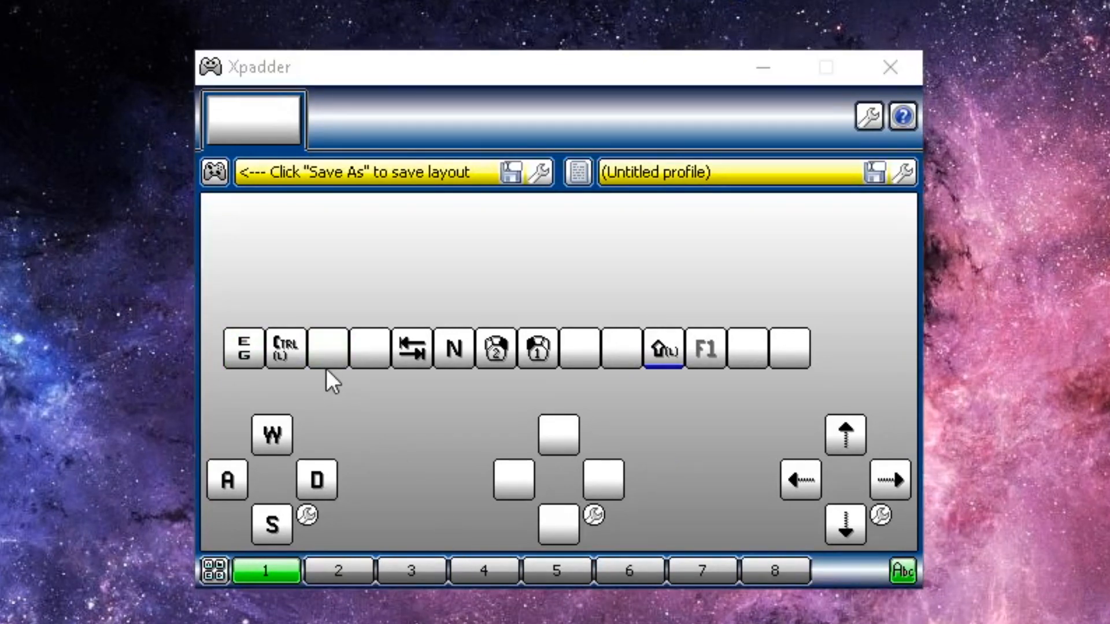
pyautogui.click(326, 344)
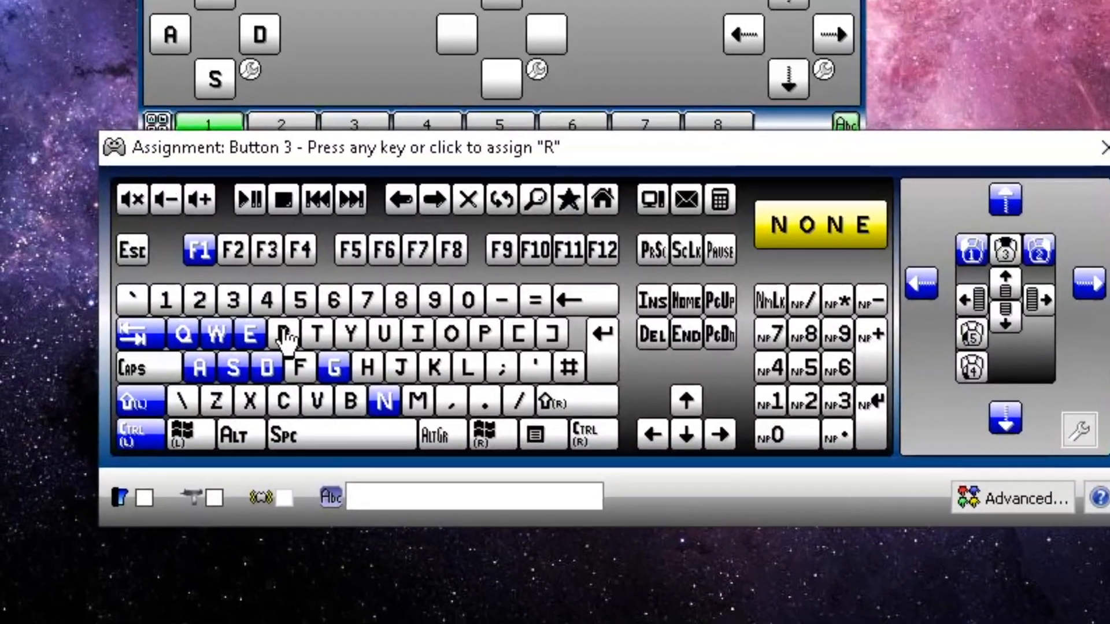
pyautogui.click(283, 334)
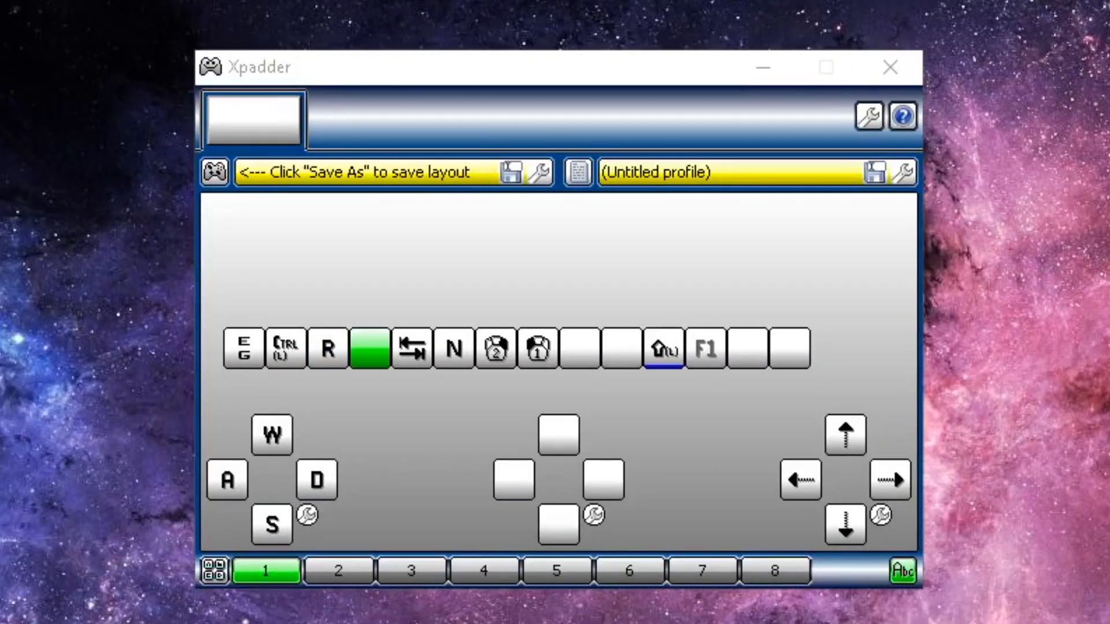
# Start Button 4's advanced sequence with a 0.01s release pause followed by a Space tap
pyautogui.click(366, 360)
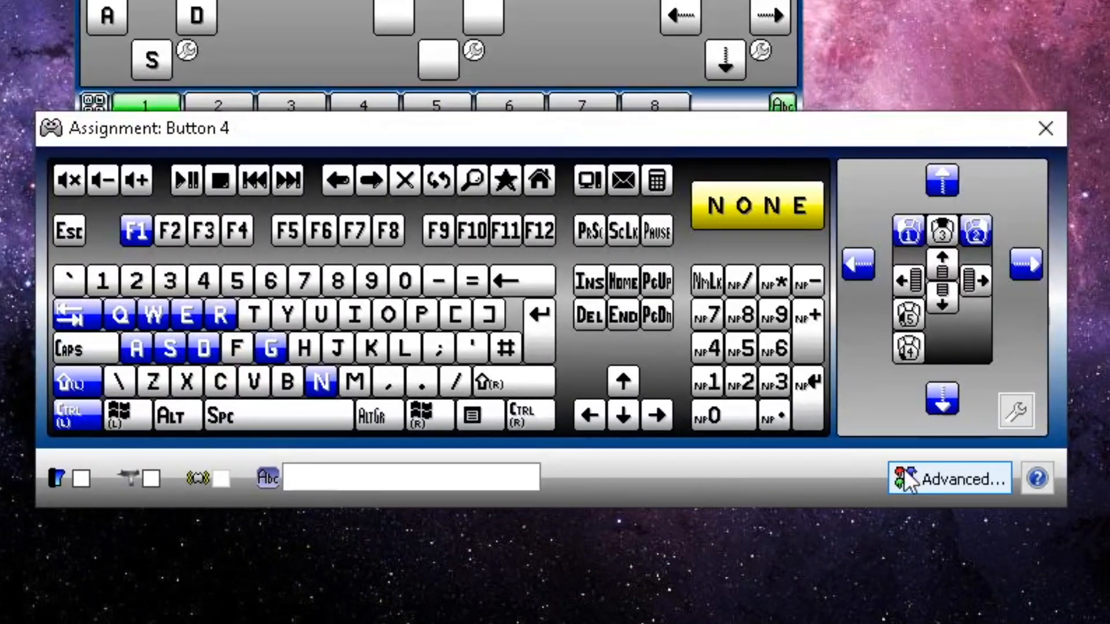
pyautogui.click(915, 480)
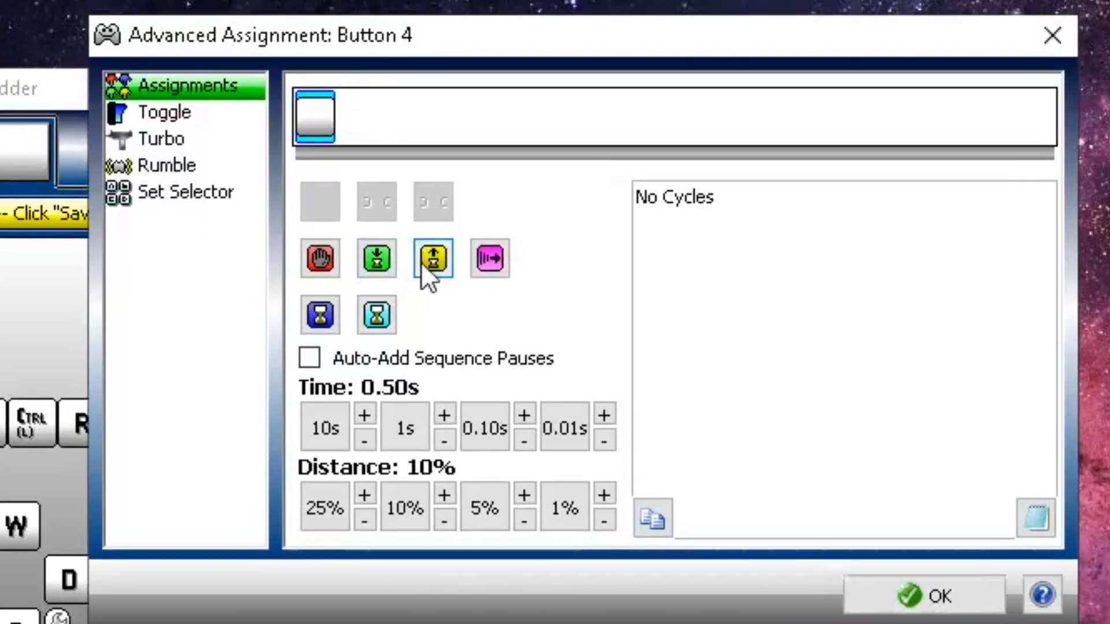
pyautogui.click(425, 262)
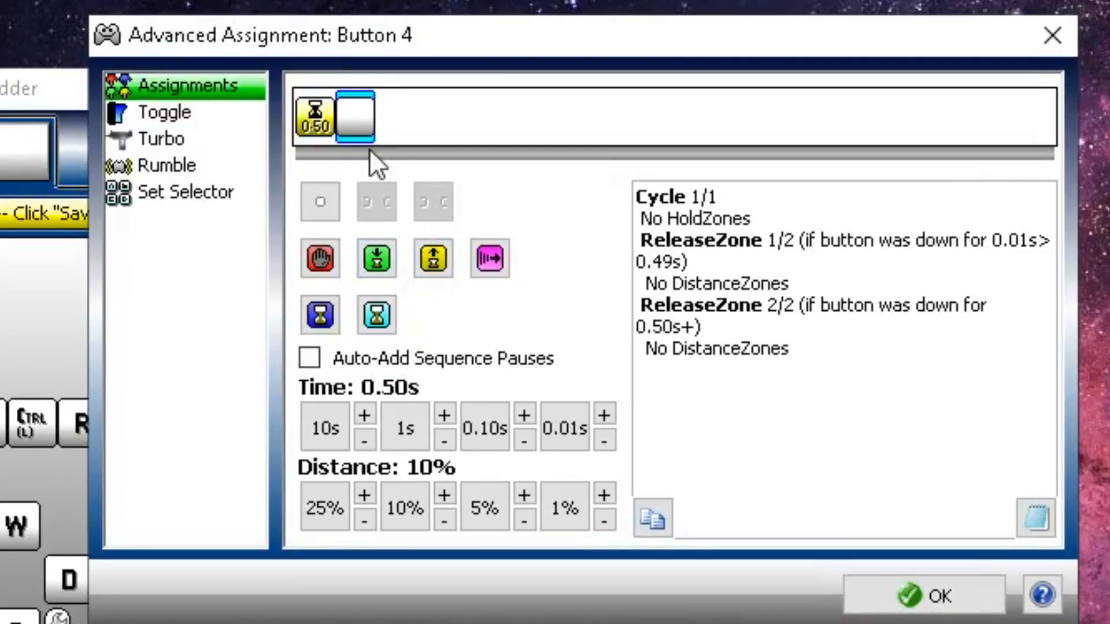
pyautogui.click(565, 429)
pyautogui.click(355, 117)
pyautogui.press('space')
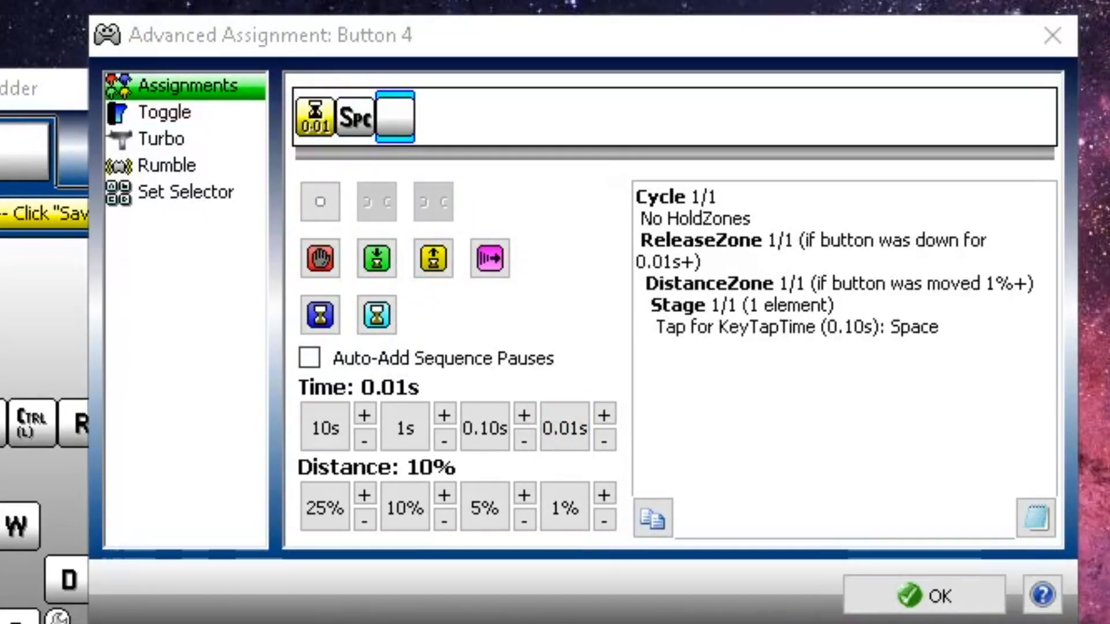
# Add a 0.45s release pause after Space in Button 4's sequence
pyautogui.click(435, 265)
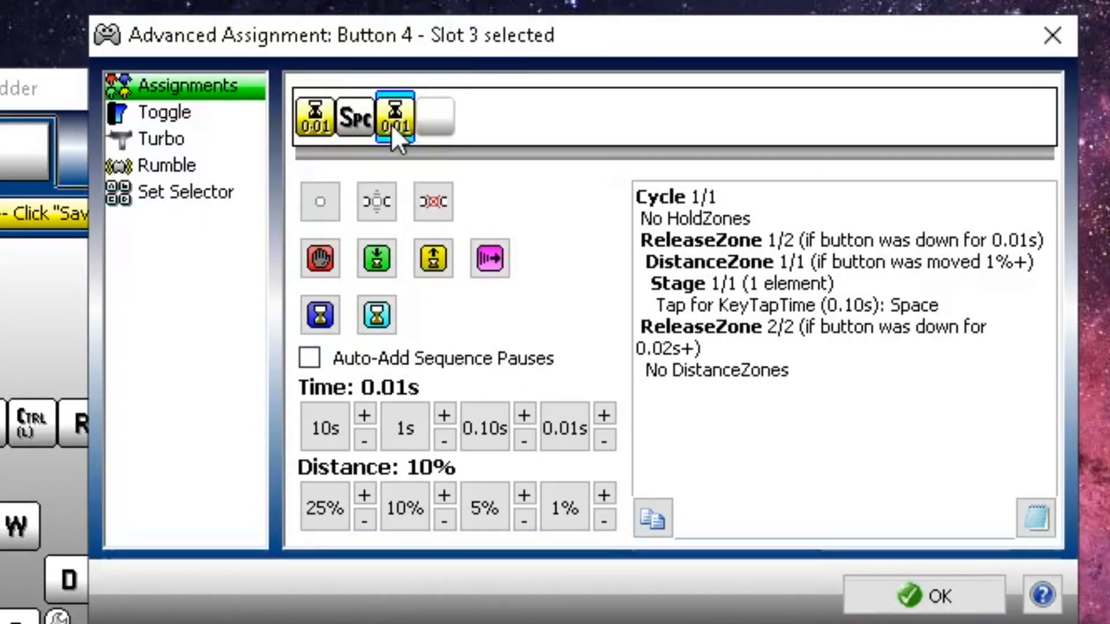
pyautogui.click(483, 429)
pyautogui.click(524, 414)
pyautogui.click(524, 414)
pyautogui.click(523, 415)
pyautogui.click(524, 414)
pyautogui.click(524, 441)
pyautogui.click(604, 416)
pyautogui.click(604, 416)
pyautogui.click(604, 415)
pyautogui.click(604, 415)
pyautogui.click(605, 415)
# Add a 0.50s hold pause and K, then save Button 4's assignment
pyautogui.click(436, 118)
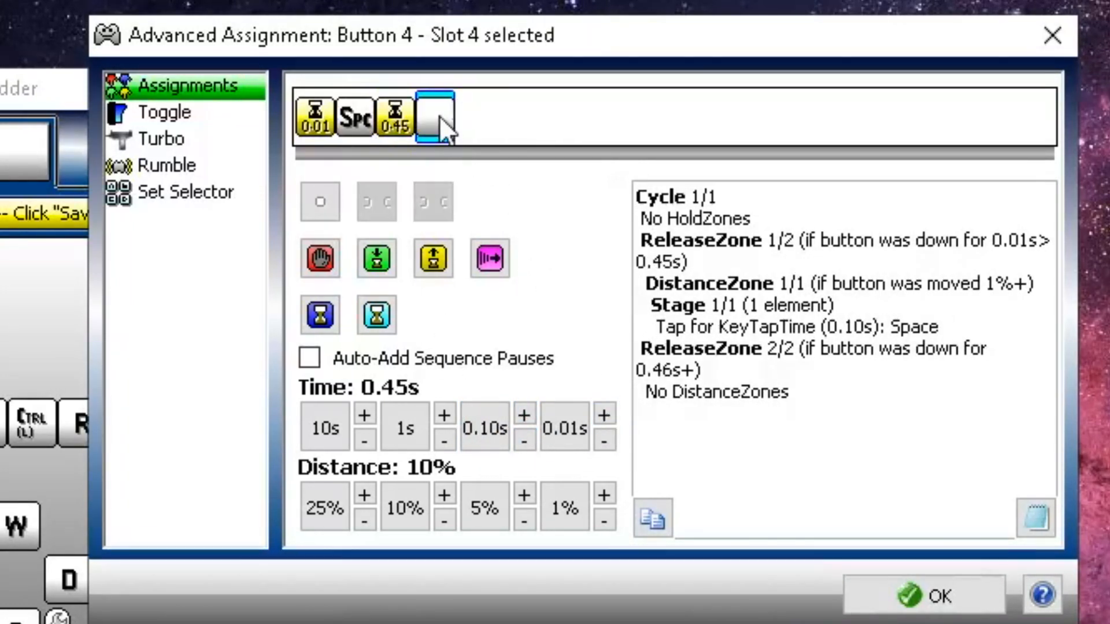
pyautogui.click(377, 258)
pyautogui.click(604, 415)
pyautogui.click(604, 415)
pyautogui.click(605, 415)
pyautogui.click(604, 415)
pyautogui.click(604, 415)
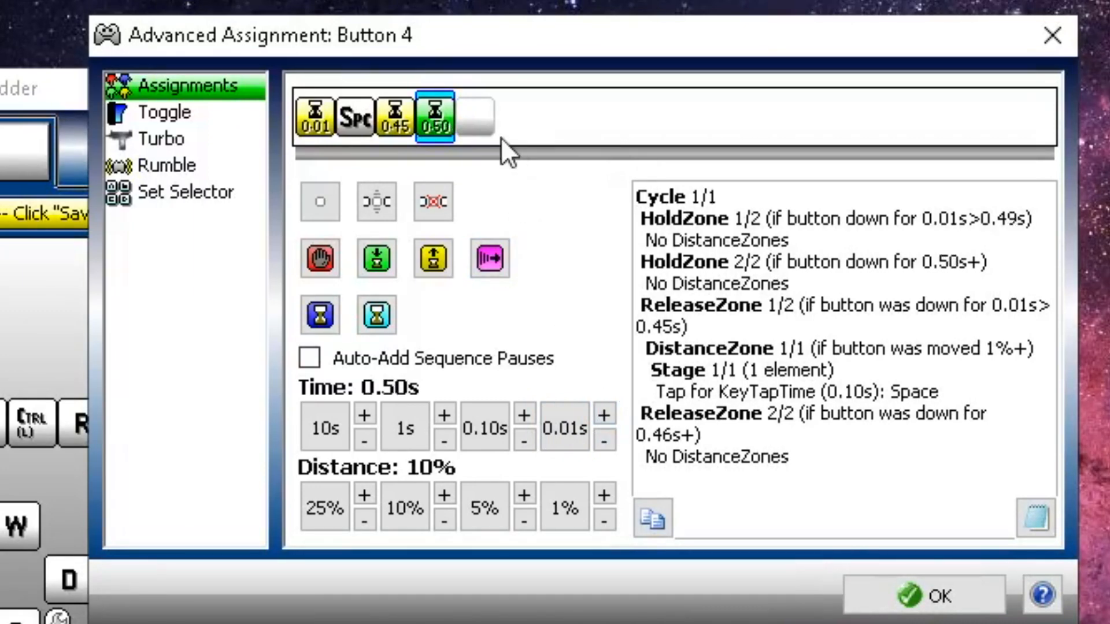
pyautogui.click(475, 119)
pyautogui.press('k')
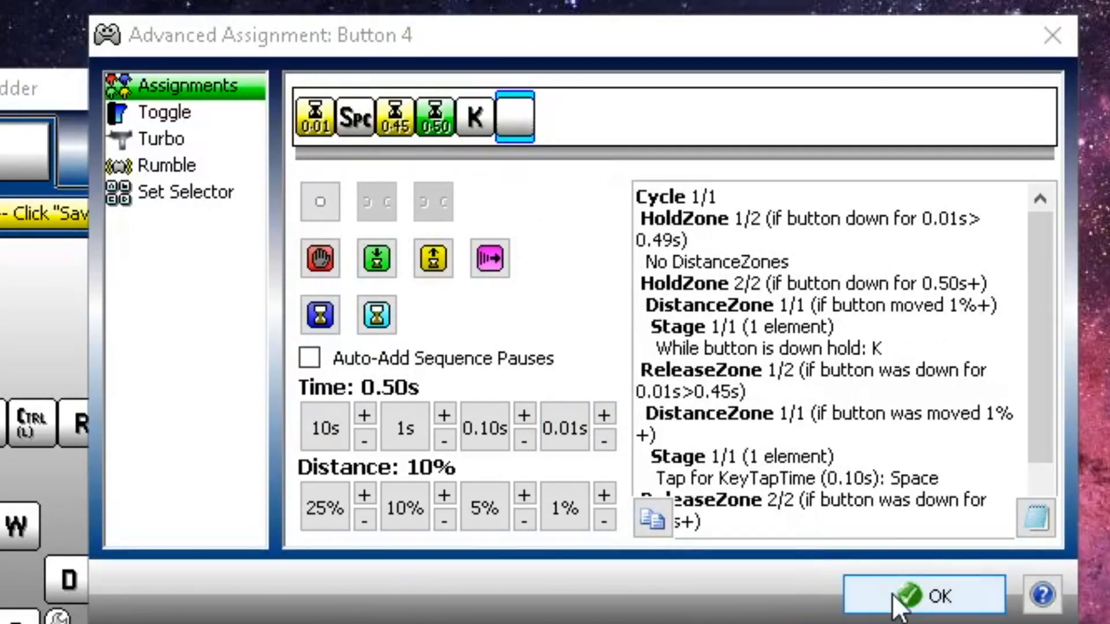
pyautogui.click(855, 595)
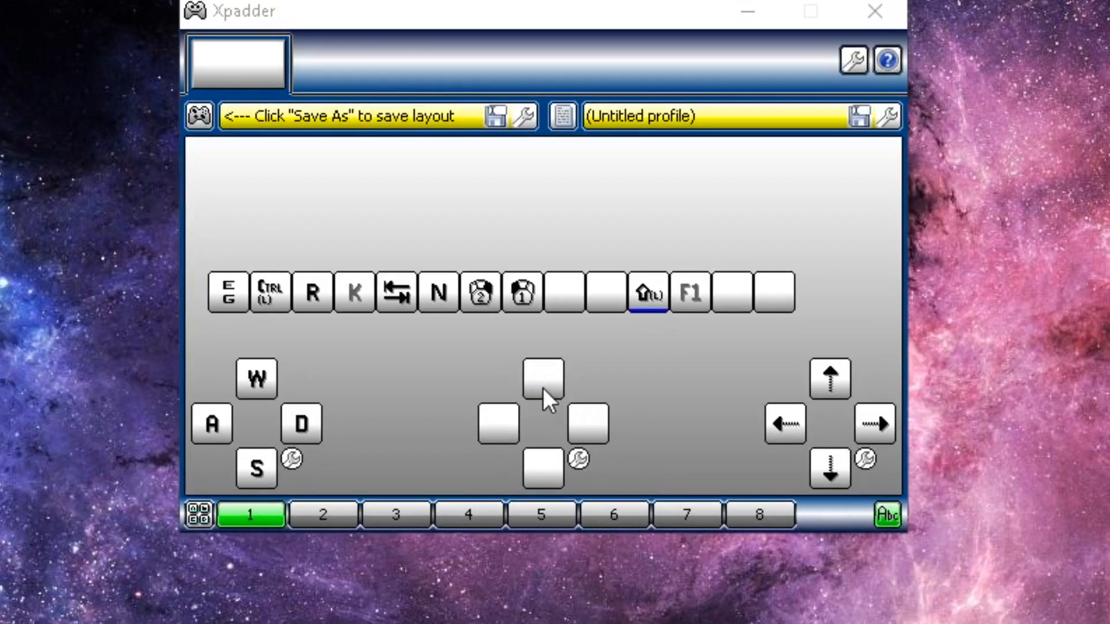
# Start DPad Up's advanced sequence with a 0.01s release pause followed by a B tap
pyautogui.click(558, 441)
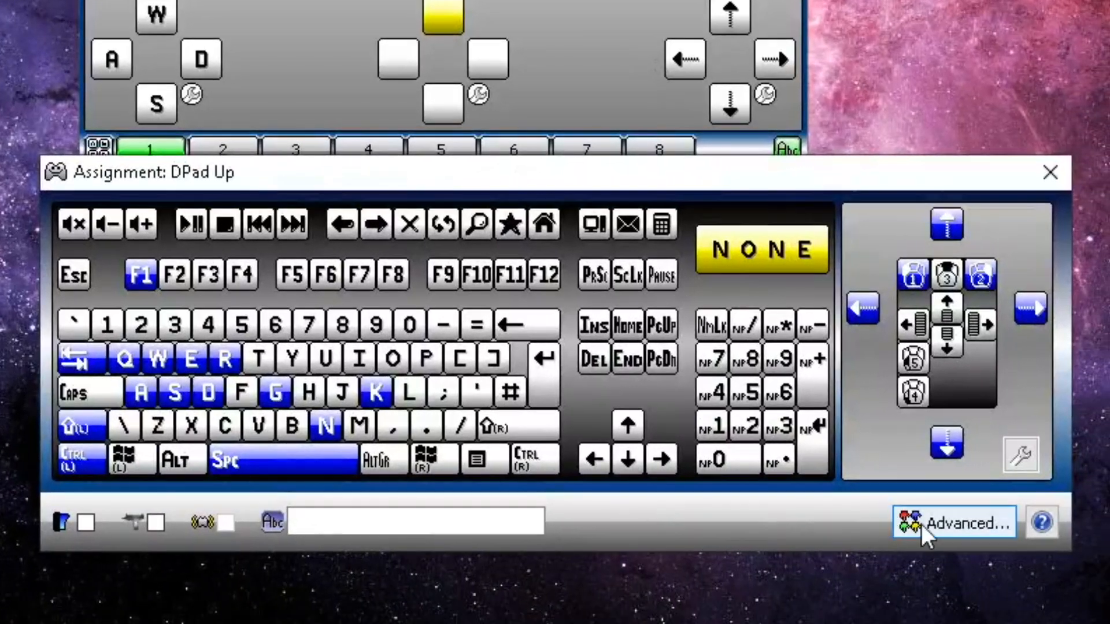
pyautogui.click(940, 608)
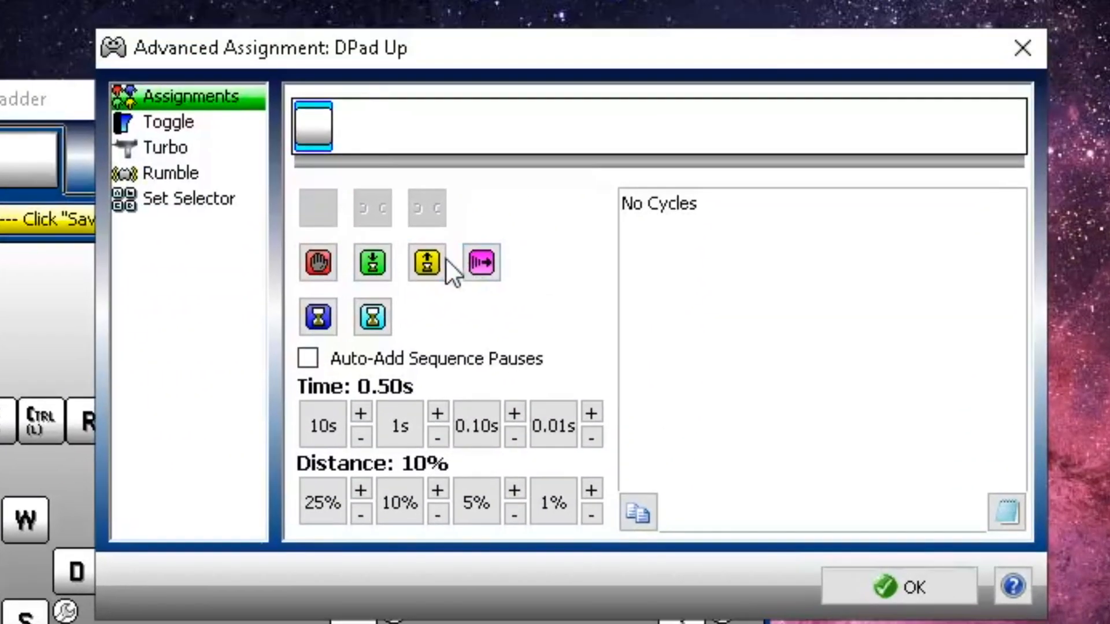
pyautogui.click(427, 263)
pyautogui.click(553, 426)
pyautogui.click(351, 126)
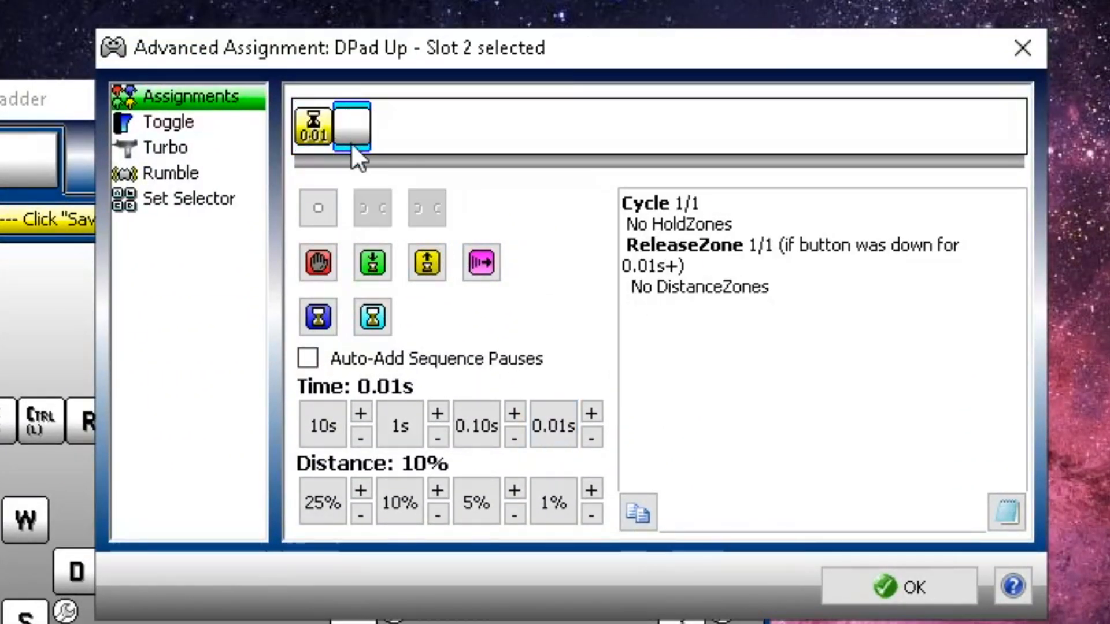
pyautogui.press('b')
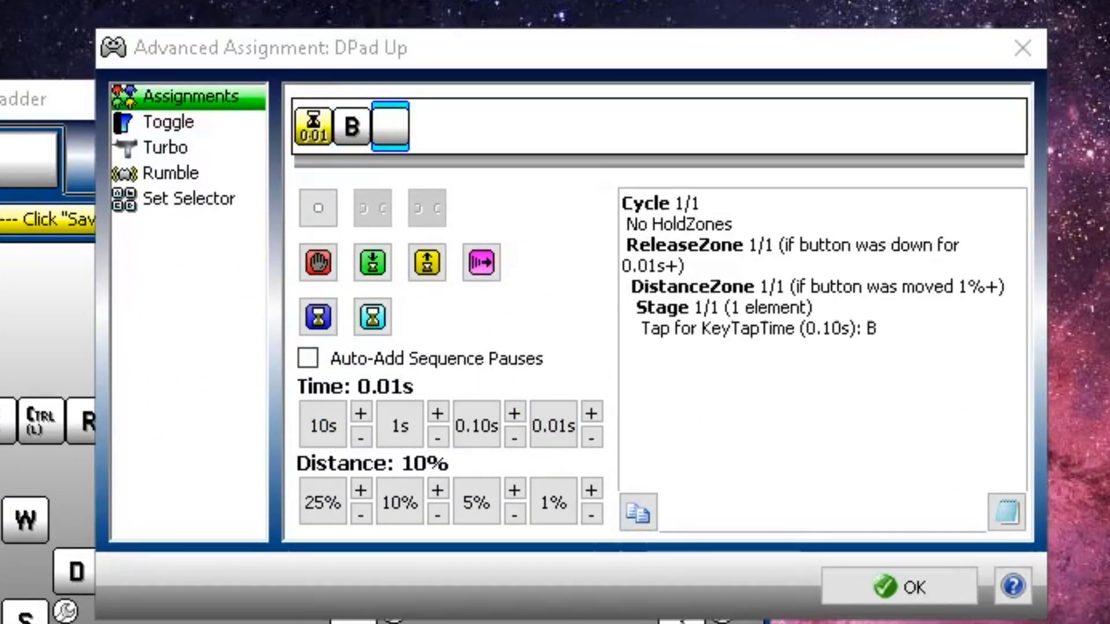
# Add a 0.45s release pause after B
pyautogui.click(428, 263)
pyautogui.click(514, 414)
pyautogui.click(514, 413)
pyautogui.click(514, 414)
pyautogui.click(514, 413)
pyautogui.click(591, 414)
pyautogui.click(591, 413)
pyautogui.click(591, 413)
pyautogui.click(590, 413)
# Add a 0.50s hold pause and the 1 key, then confirm DPad Up
pyautogui.click(429, 126)
pyautogui.click(373, 263)
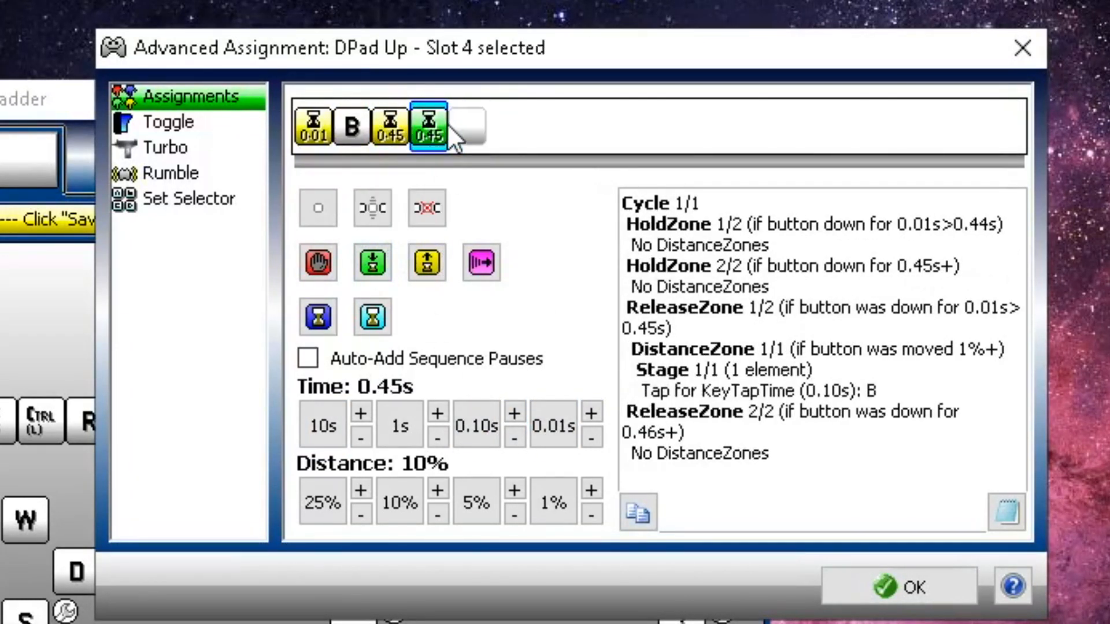
pyautogui.click(591, 411)
pyautogui.click(467, 126)
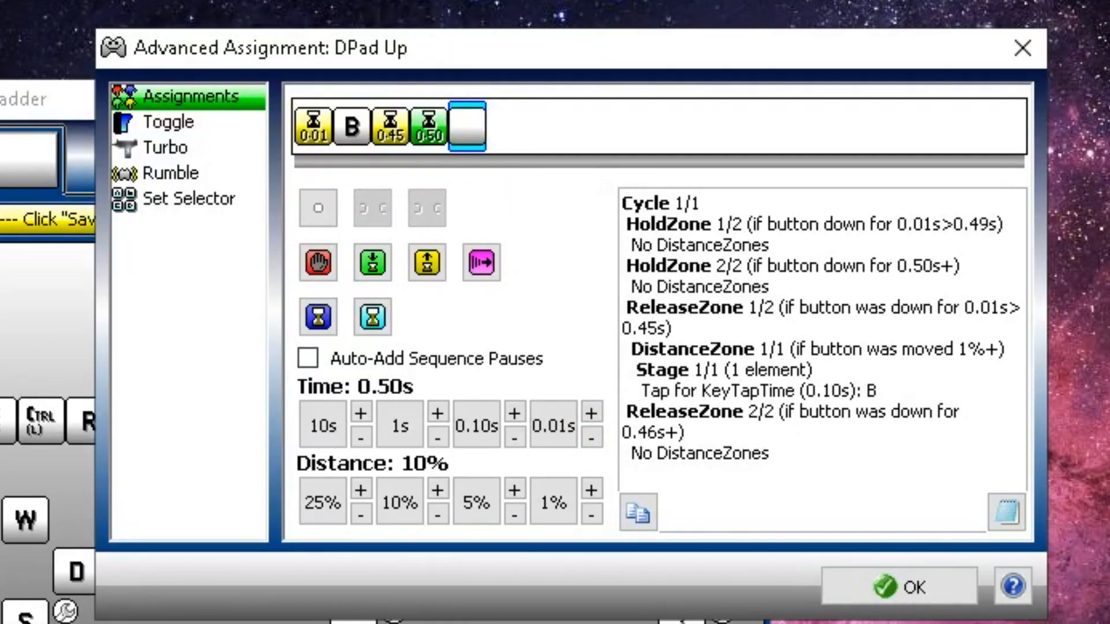
pyautogui.press('1')
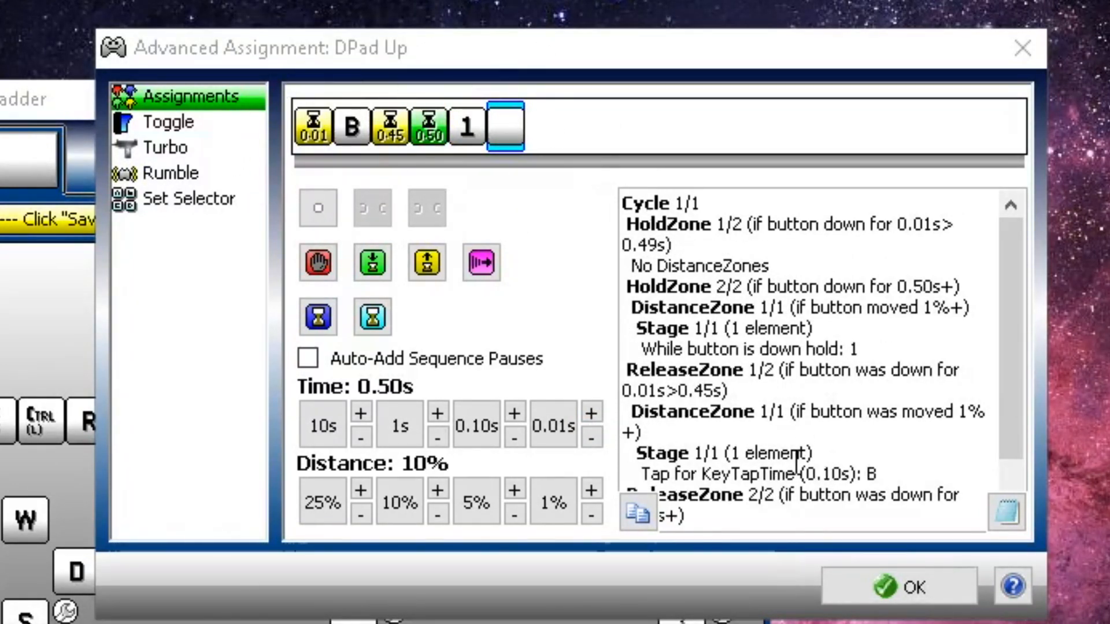
pyautogui.click(893, 588)
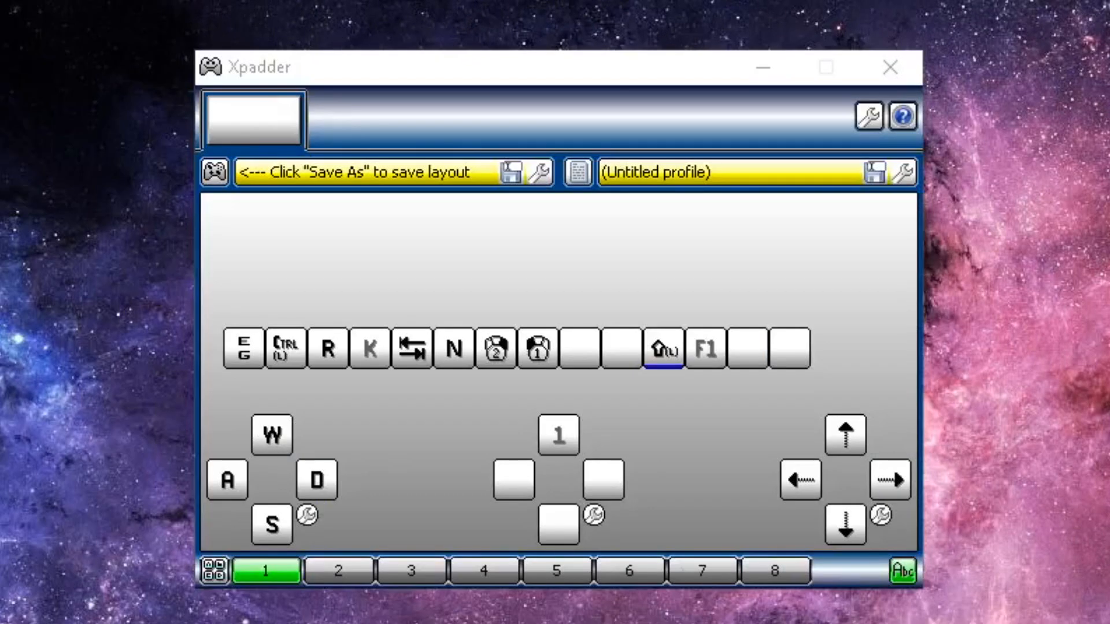
# Start DPad Right's advanced sequence with a 0.01s release pause followed by a K tap
pyautogui.click(595, 483)
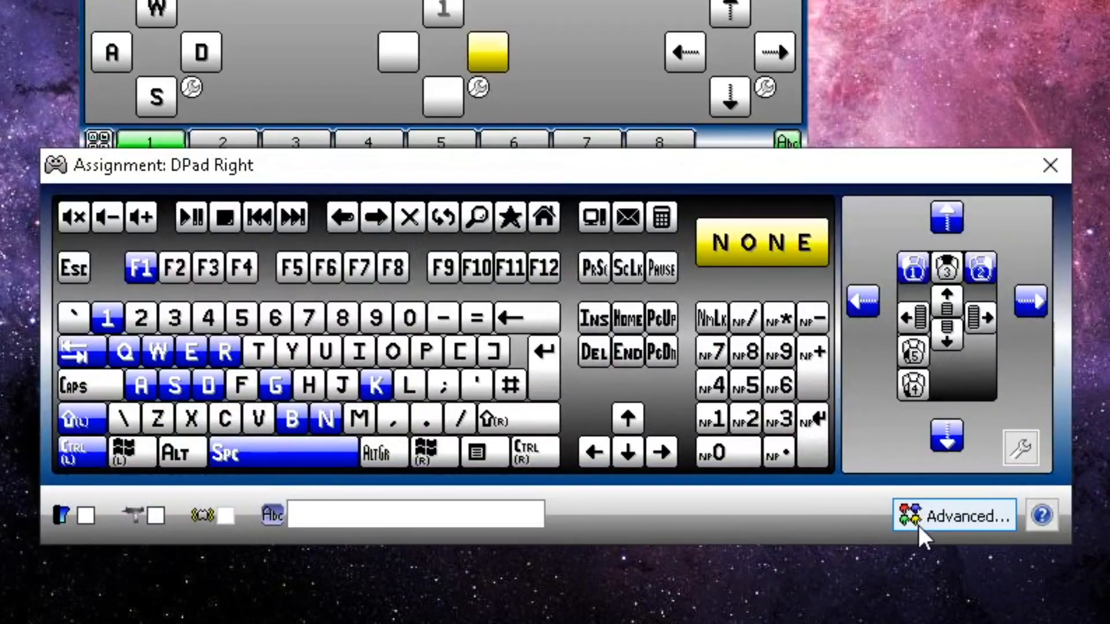
pyautogui.click(918, 524)
pyautogui.click(433, 250)
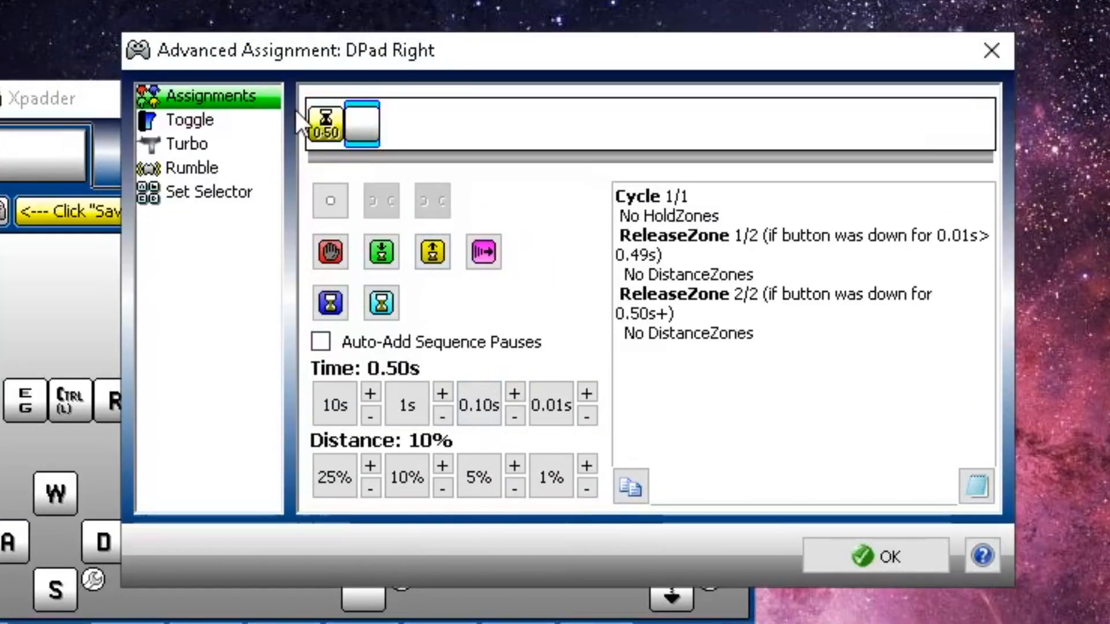
pyautogui.click(543, 405)
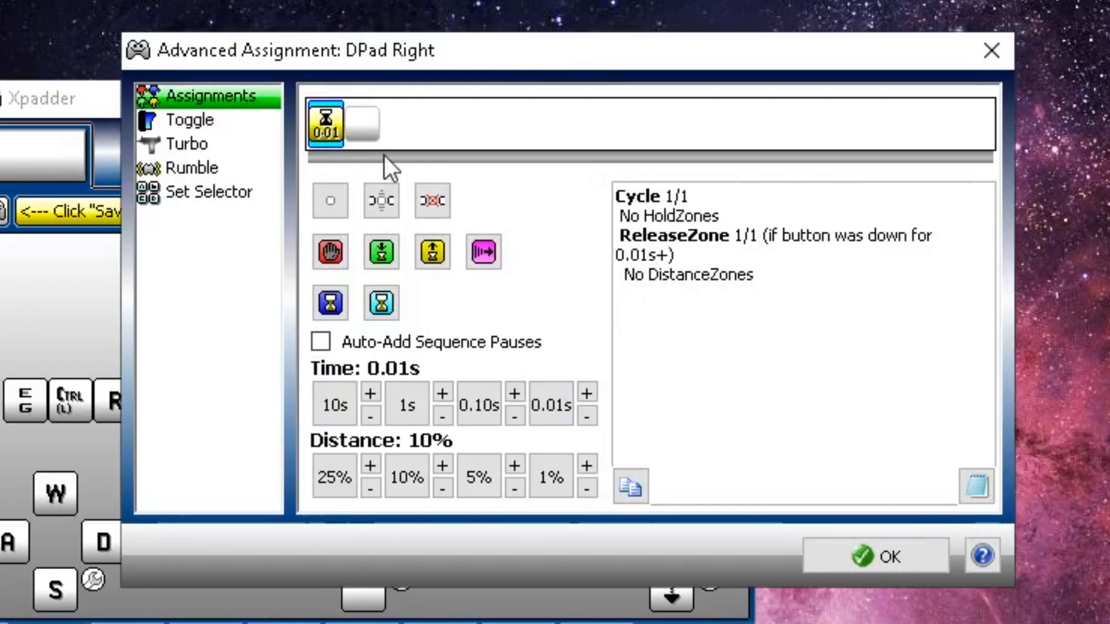
pyautogui.press('k')
# Add a 0.45s release pause after K and a hold pause raised to 0.50s
pyautogui.click(432, 252)
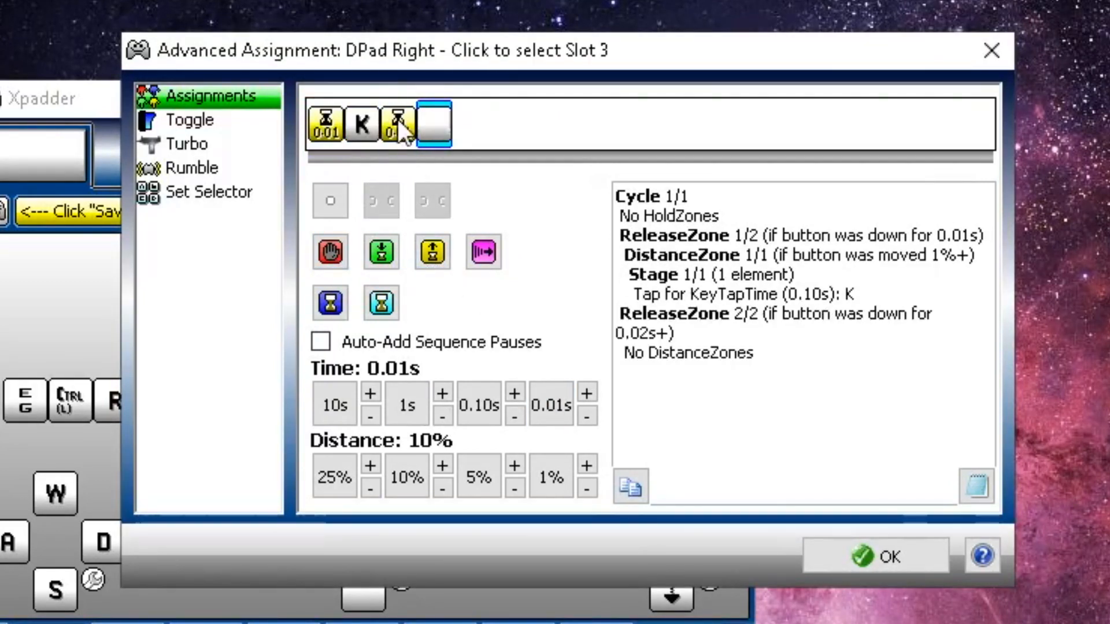
pyautogui.click(400, 136)
pyautogui.click(480, 399)
pyautogui.click(513, 394)
pyautogui.click(513, 394)
pyautogui.click(513, 394)
pyautogui.click(587, 393)
pyautogui.click(587, 394)
pyautogui.click(587, 394)
pyautogui.click(587, 393)
pyautogui.click(587, 393)
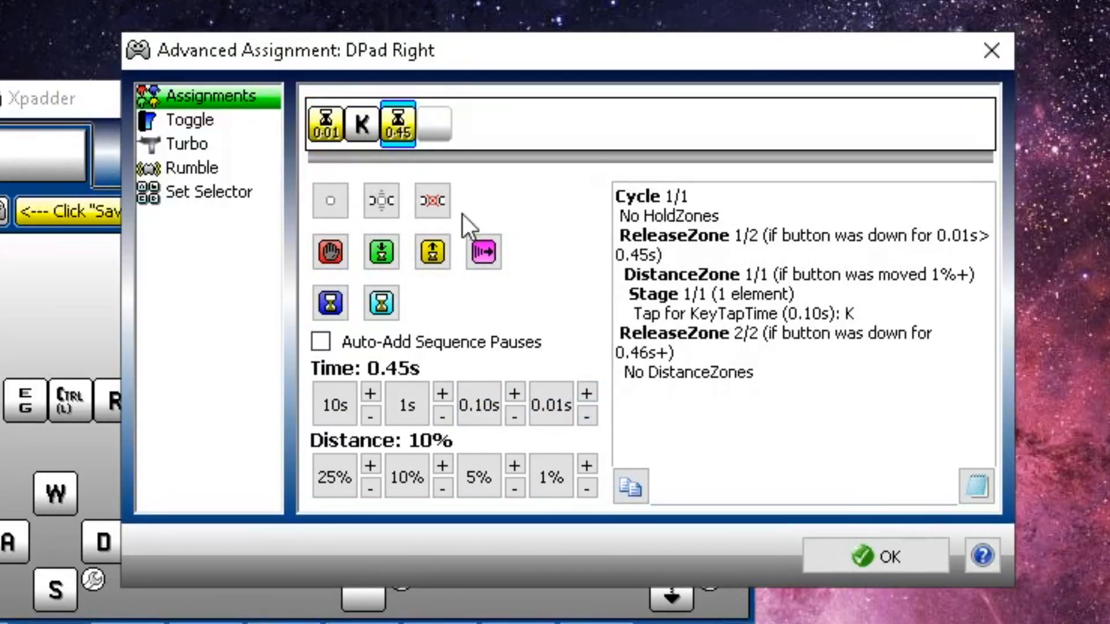
pyautogui.click(430, 254)
pyautogui.click(432, 122)
pyautogui.click(587, 393)
pyautogui.click(587, 393)
pyautogui.click(586, 393)
pyautogui.click(586, 393)
pyautogui.click(587, 393)
pyautogui.click(471, 133)
# Finish DPad Right with 2 as its hold key, then start DPad Down with a 0.01s pause and Delete
pyautogui.press('2')
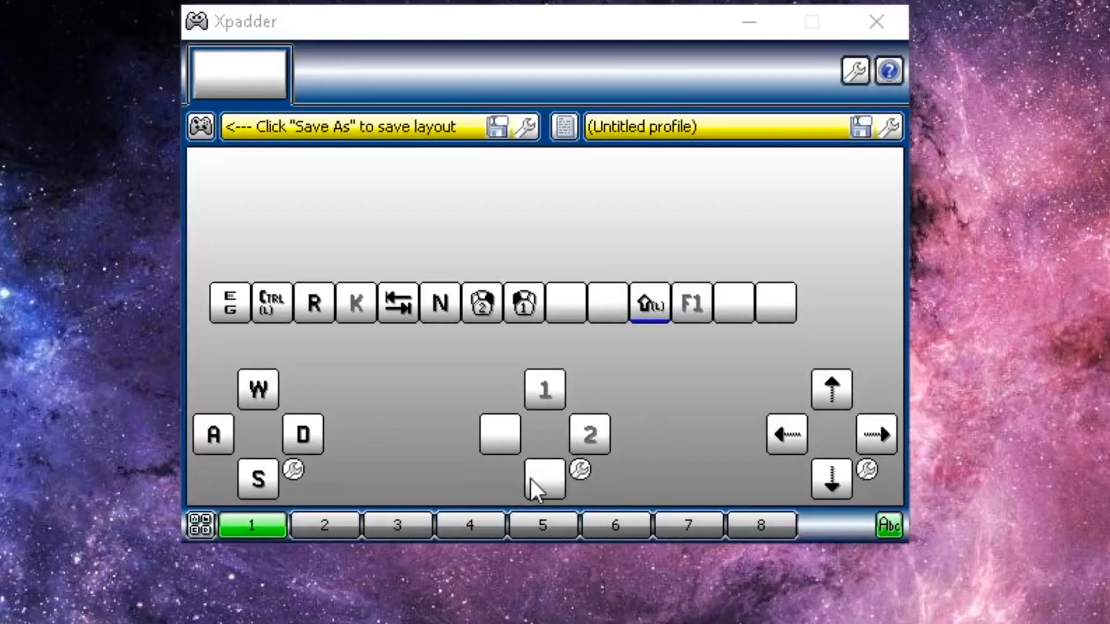
pyautogui.click(558, 523)
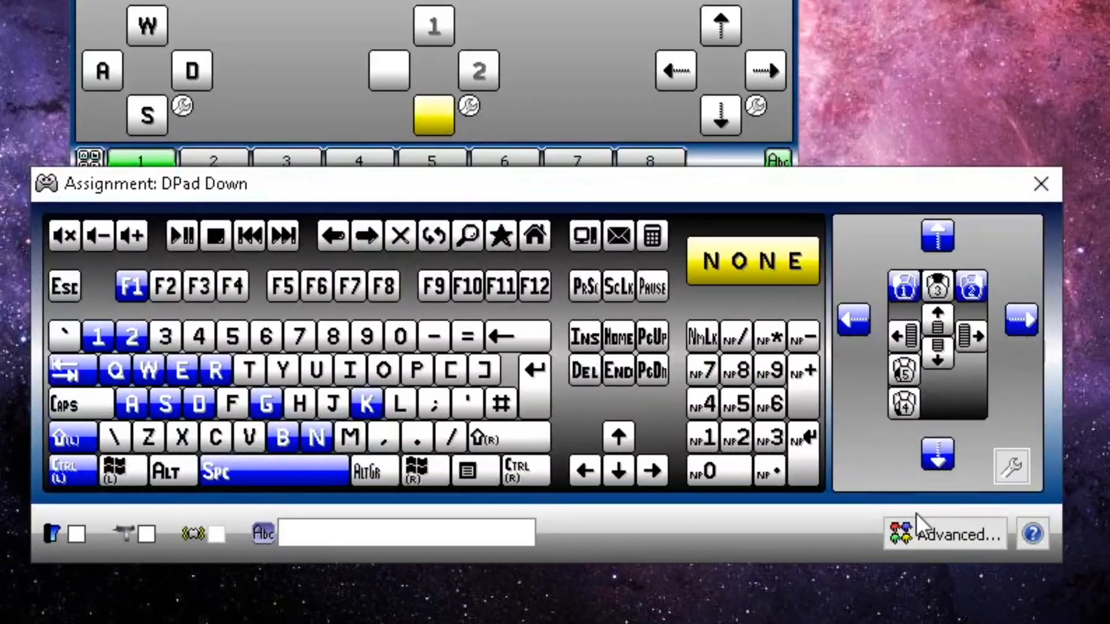
pyautogui.click(921, 525)
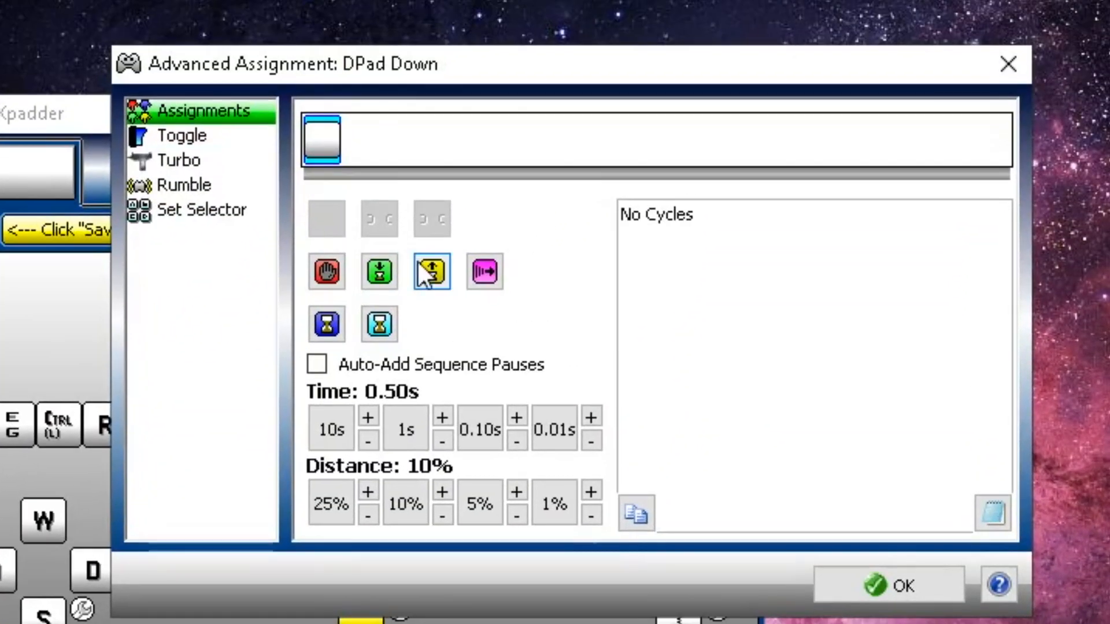
pyautogui.click(431, 271)
pyautogui.click(554, 429)
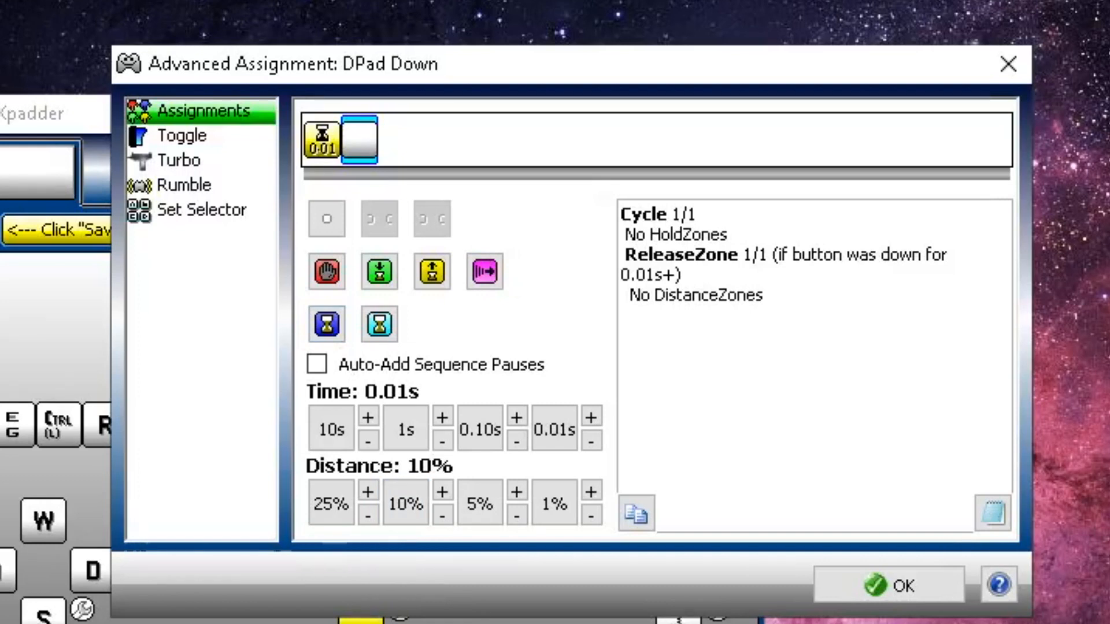
pyautogui.press('Delete')
# Add a 0.45s release pause after Delete
pyautogui.click(431, 272)
pyautogui.click(479, 430)
pyautogui.tripleClick(516, 417)
pyautogui.doubleClick(591, 418)
pyautogui.doubleClick(591, 417)
pyautogui.click(591, 417)
# Add a 0.50s hold pause and the 3 key, then confirm DPad Down
pyautogui.click(433, 141)
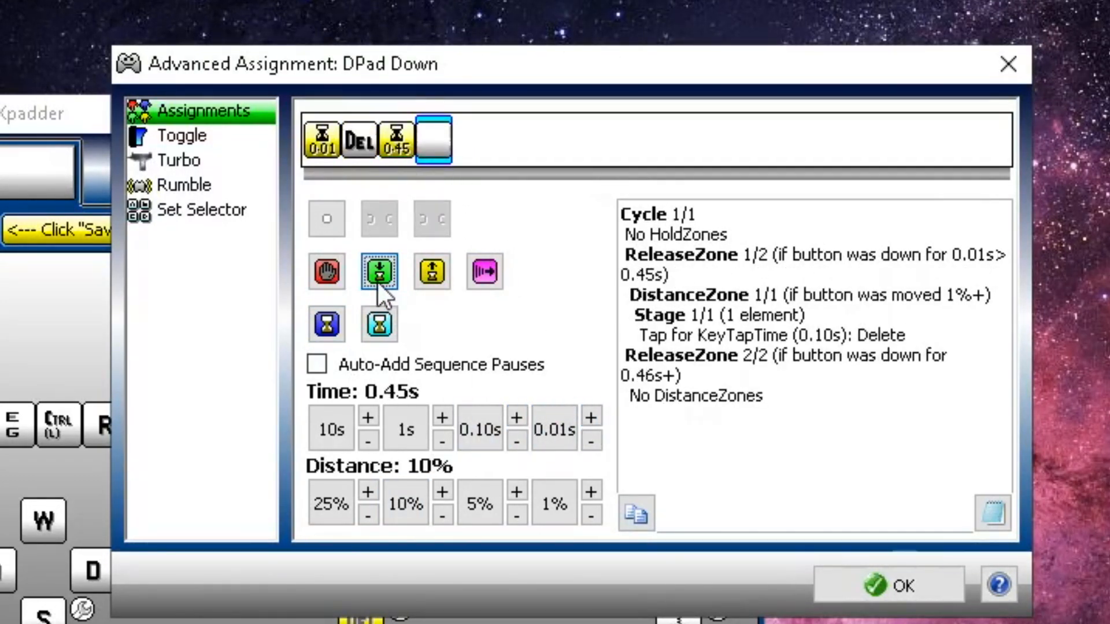
pyautogui.click(379, 272)
pyautogui.doubleClick(590, 417)
pyautogui.doubleClick(591, 418)
pyautogui.click(591, 417)
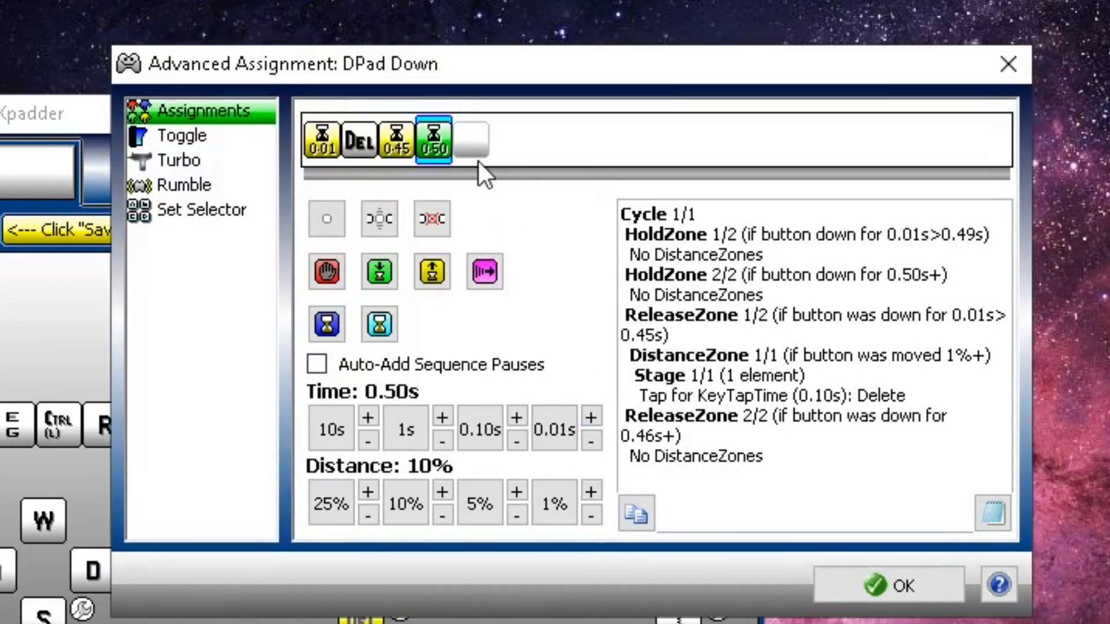
pyautogui.click(471, 139)
pyautogui.press('3')
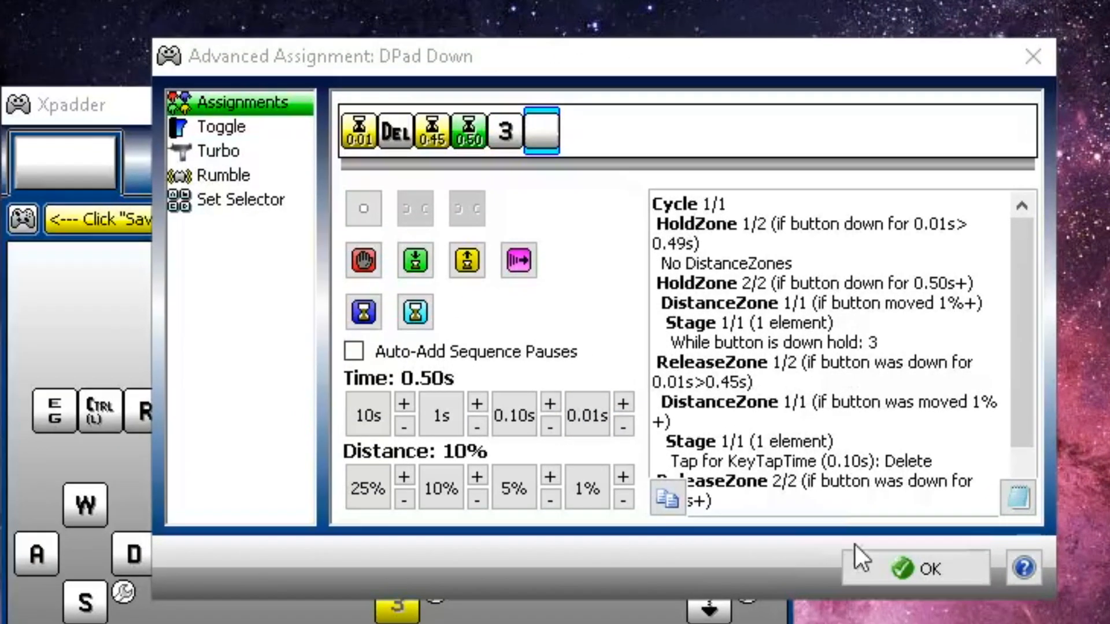
pyautogui.click(862, 556)
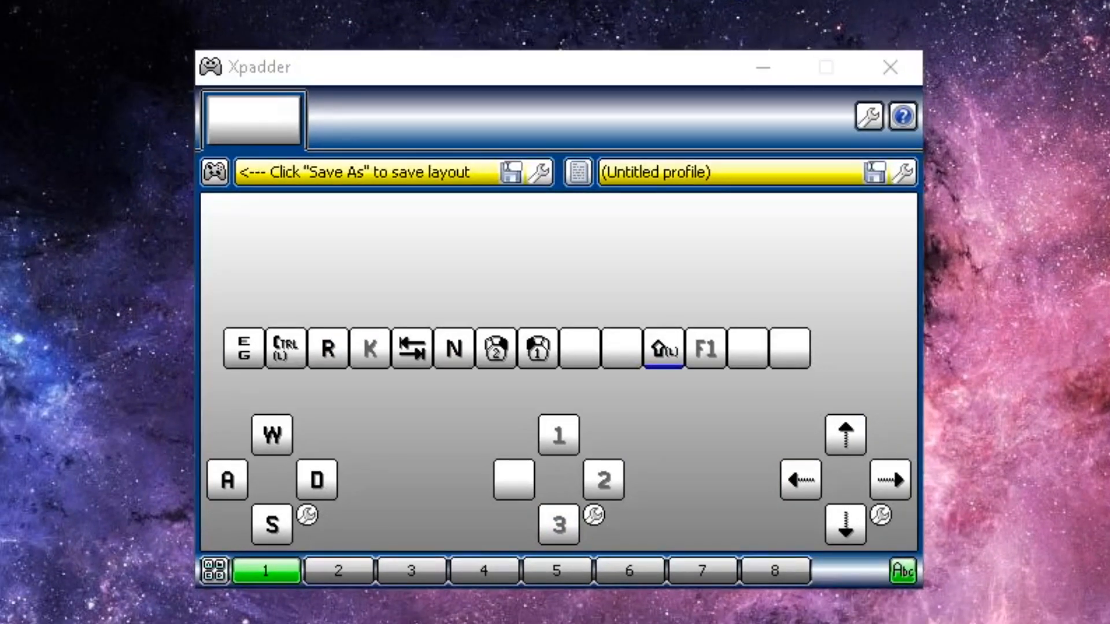
# Start DPad Left's sequence with a 0.01s release pause followed by an F tap
pyautogui.click(509, 495)
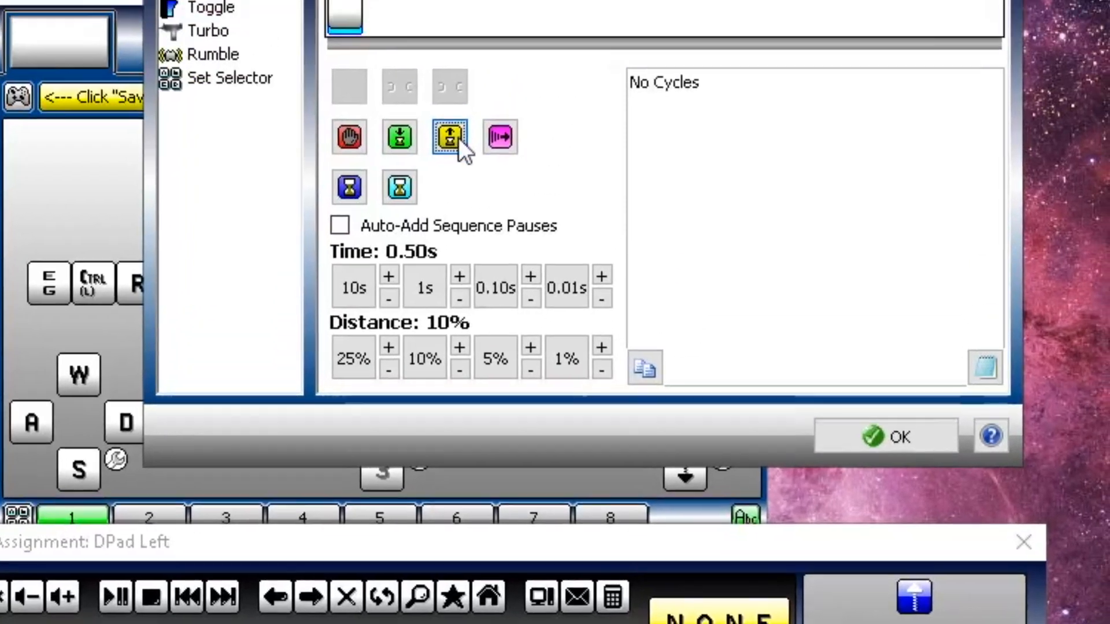
pyautogui.click(456, 139)
pyautogui.click(548, 427)
pyautogui.click(360, 149)
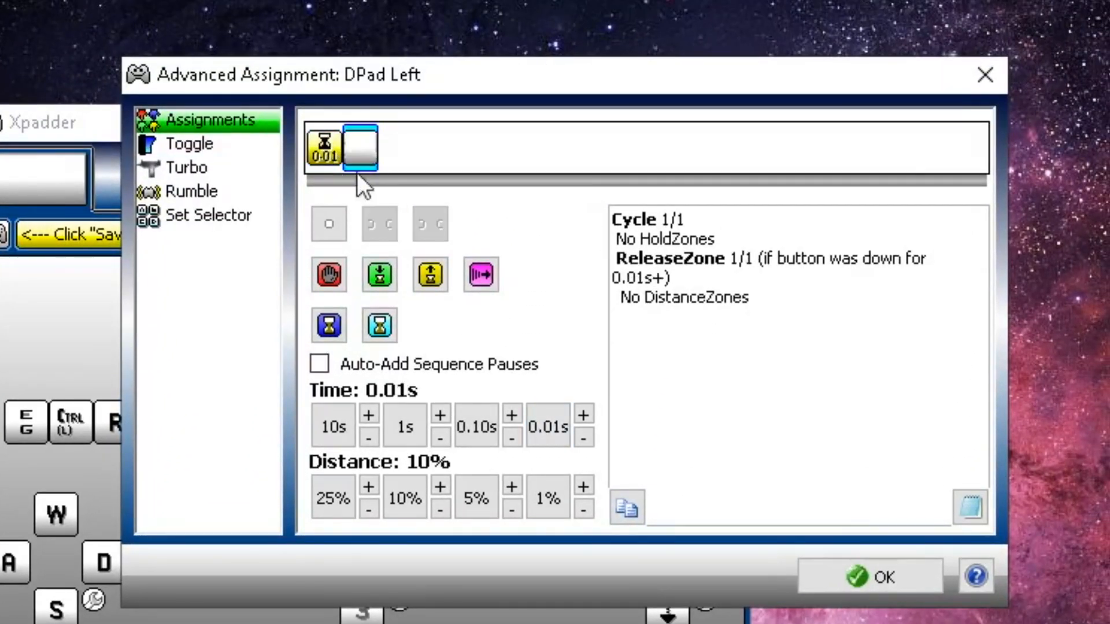
pyautogui.click(191, 622)
# Add a 0.45s release pause after F
pyautogui.click(431, 281)
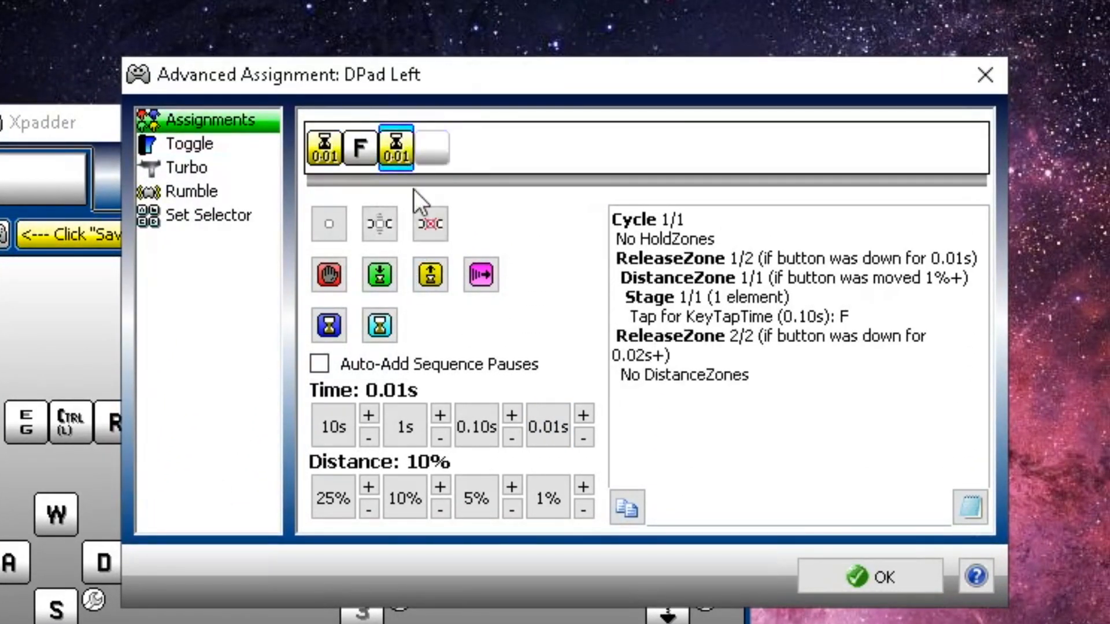
pyautogui.click(485, 425)
pyautogui.click(583, 415)
pyautogui.click(583, 415)
pyautogui.click(583, 414)
pyautogui.click(583, 415)
pyautogui.click(583, 415)
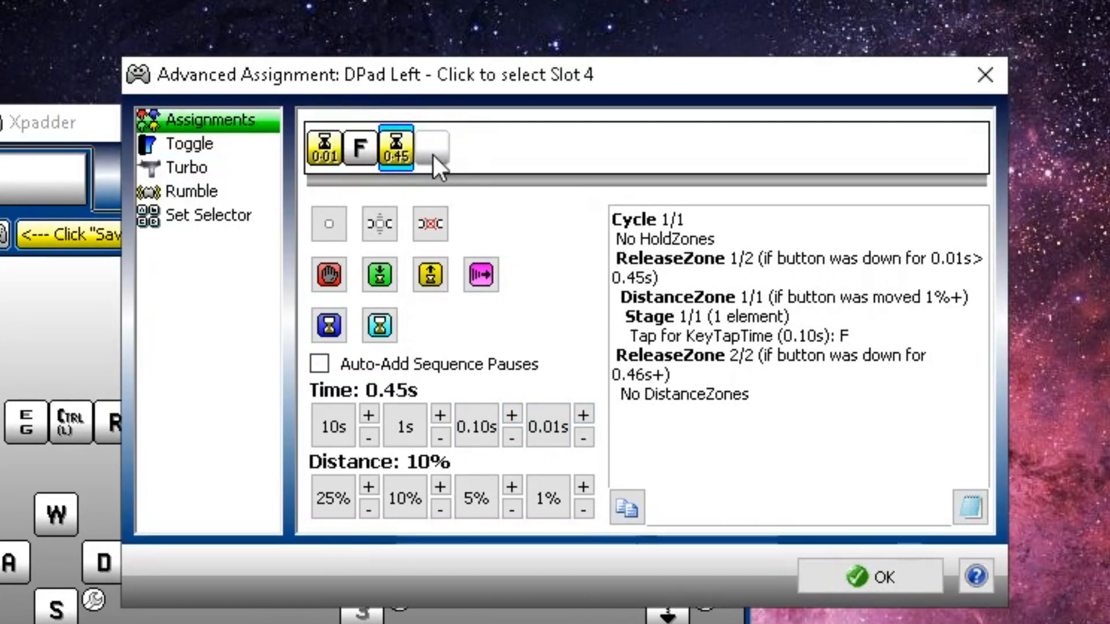
# Add a 0.50s hold pause and the 4 key, then confirm DPad Left
pyautogui.click(433, 149)
pyautogui.click(380, 275)
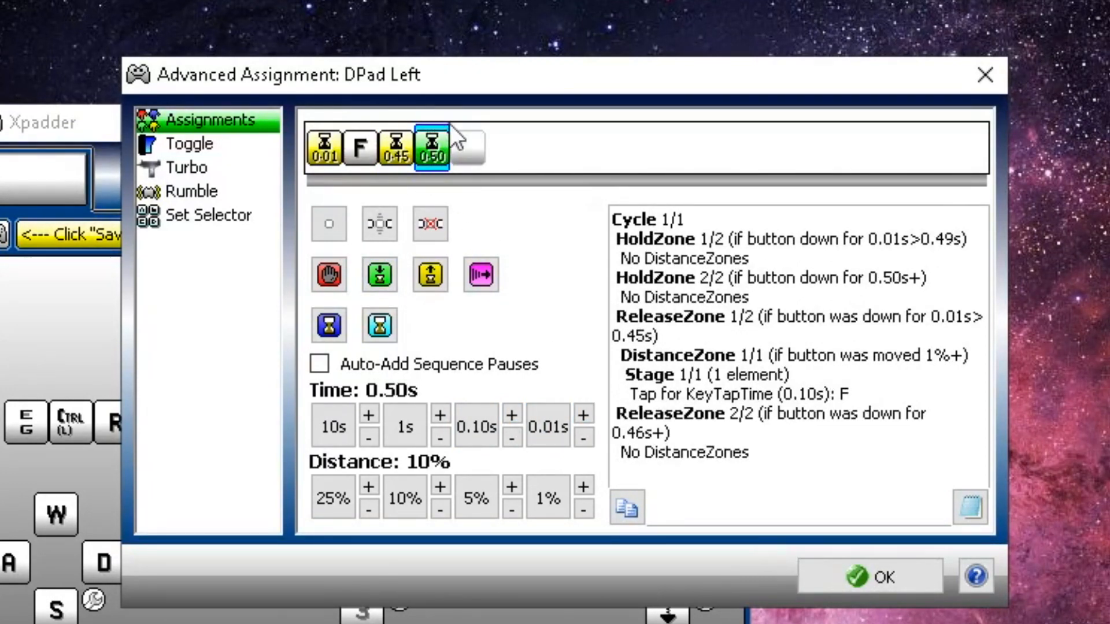
pyautogui.click(472, 151)
pyautogui.press('4')
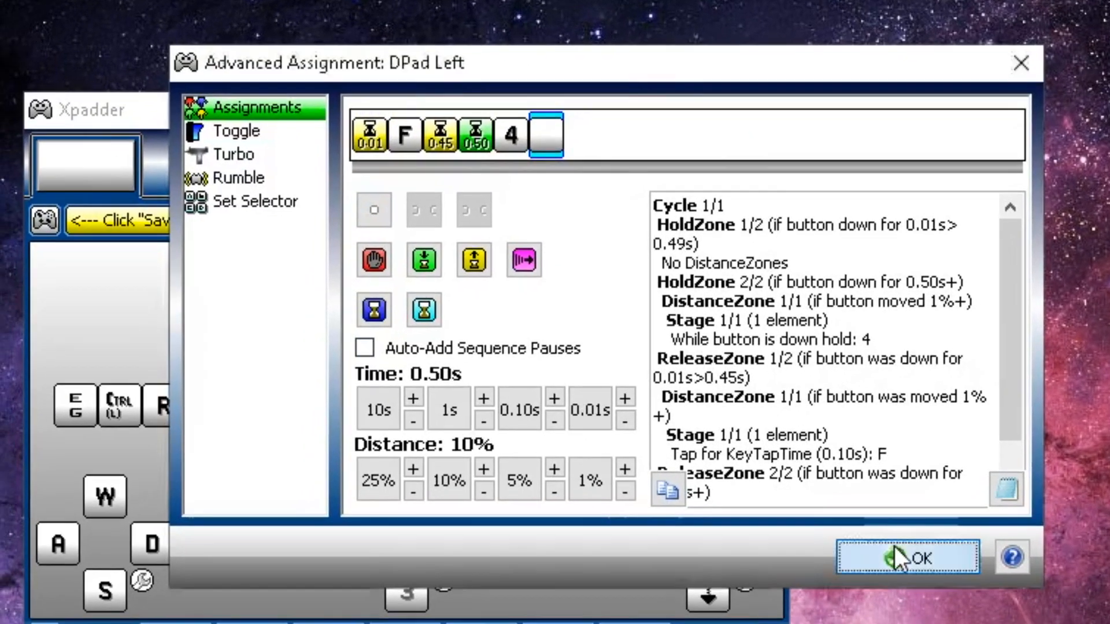
pyautogui.click(867, 576)
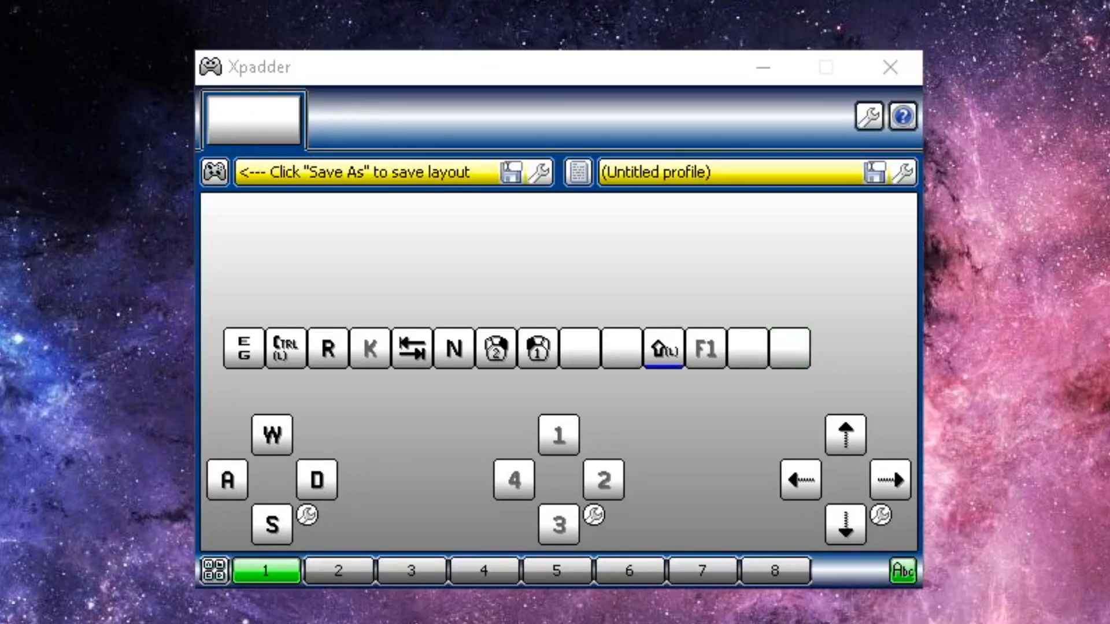
# Start button 14's advanced sequence with a 0.01s starting pause followed by a Y tap
pyautogui.click(797, 360)
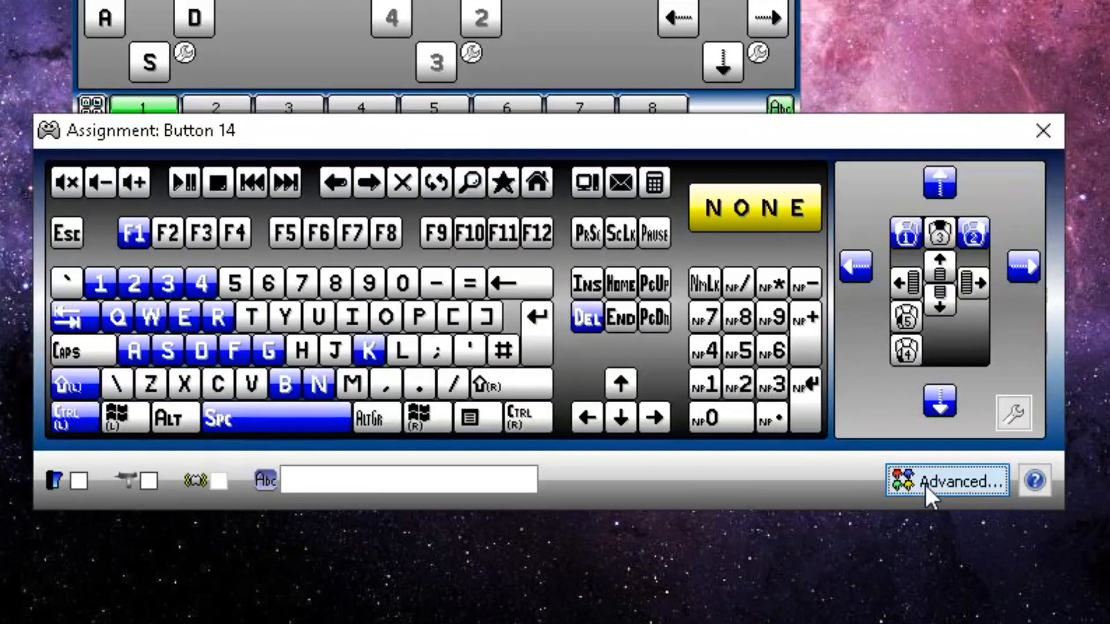
pyautogui.click(925, 485)
pyautogui.click(322, 157)
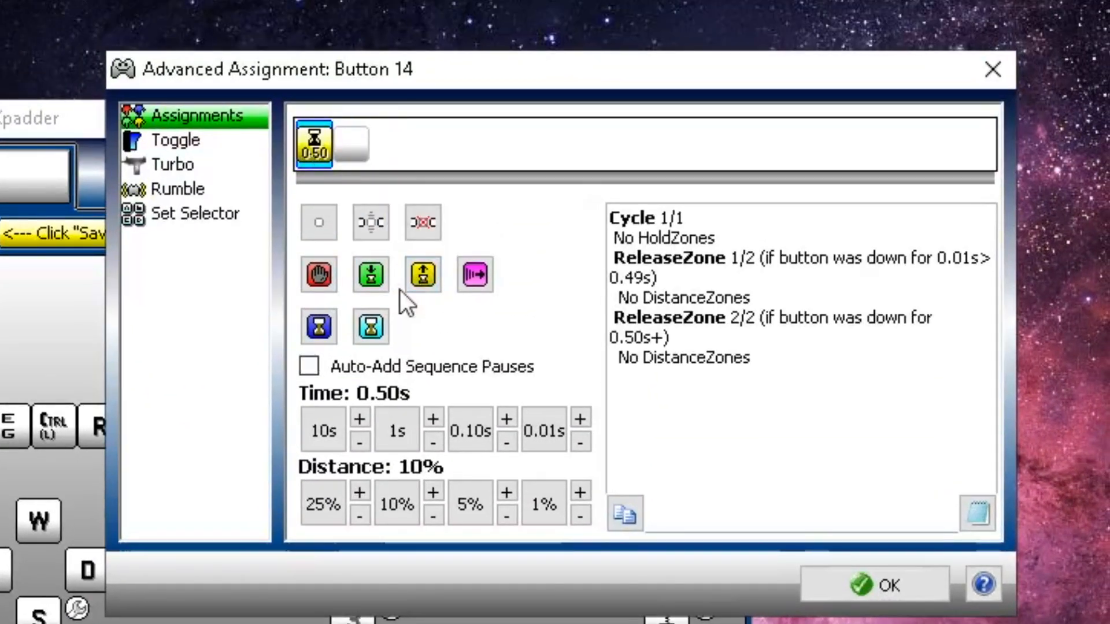
pyautogui.click(530, 439)
pyautogui.click(362, 142)
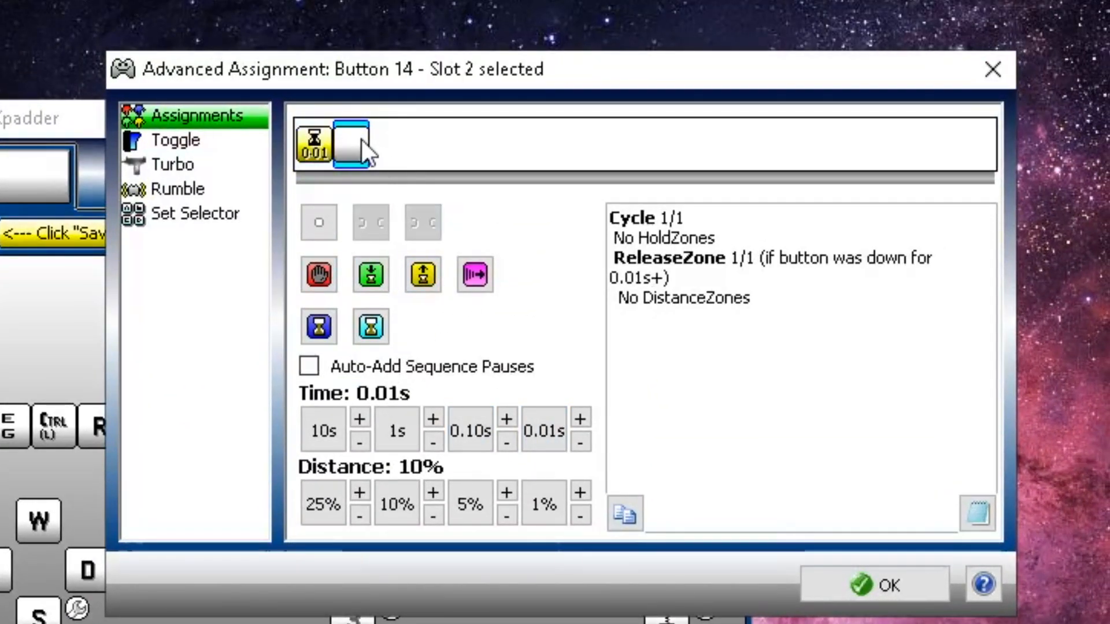
pyautogui.press('y')
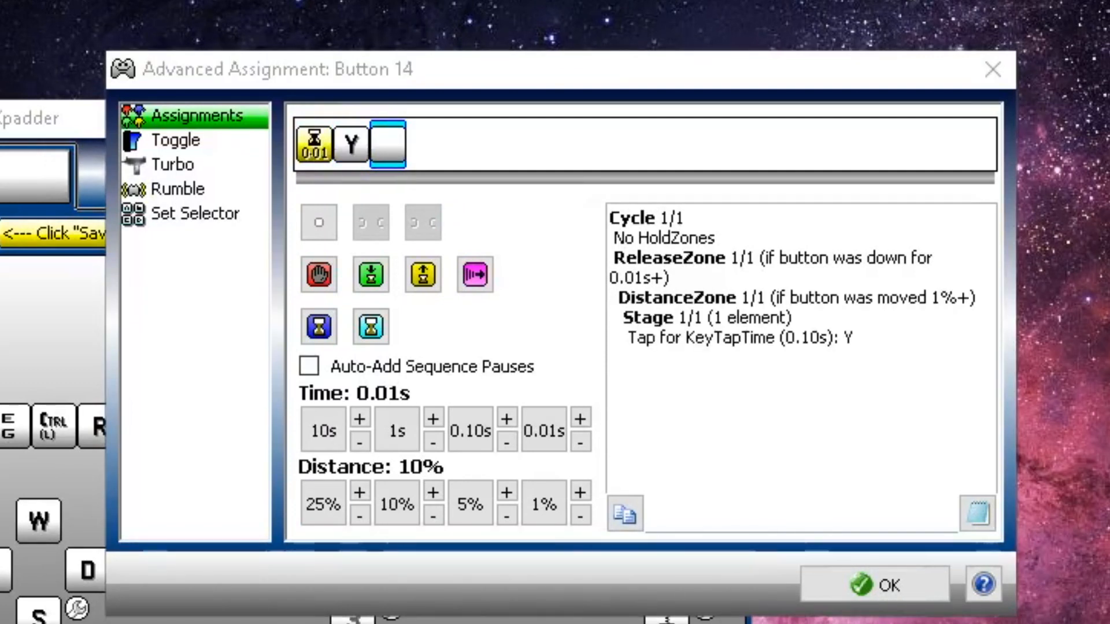
# Add a 0.45s release pause after Y
pyautogui.click(427, 278)
pyautogui.click(385, 158)
pyautogui.click(467, 431)
pyautogui.click(506, 418)
pyautogui.doubleClick(506, 419)
pyautogui.doubleClick(581, 419)
pyautogui.doubleClick(580, 419)
pyautogui.click(580, 418)
# Add a 0.50s hold pause followed by F11 as the hold key
pyautogui.click(426, 147)
pyautogui.click(371, 275)
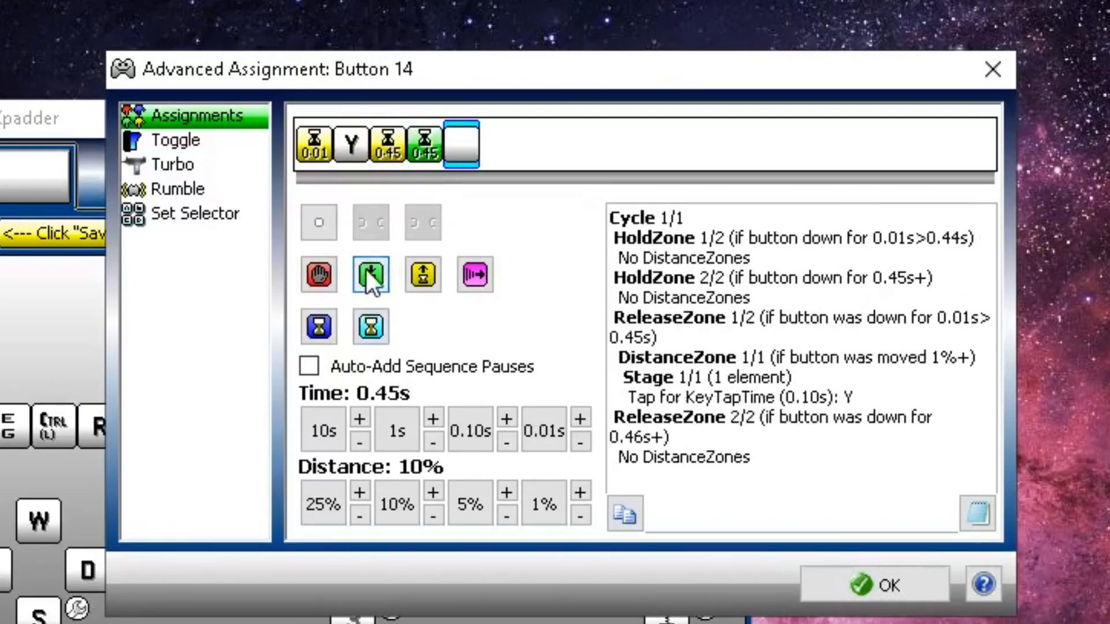
pyautogui.doubleClick(581, 419)
pyautogui.tripleClick(581, 418)
pyautogui.click(461, 145)
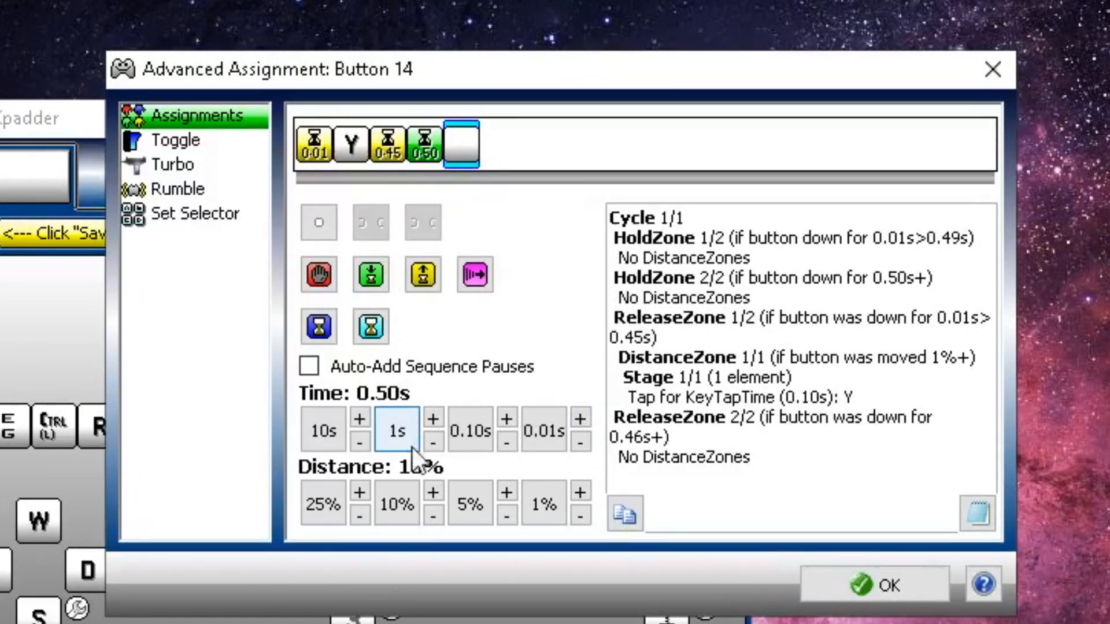
pyautogui.press('F11')
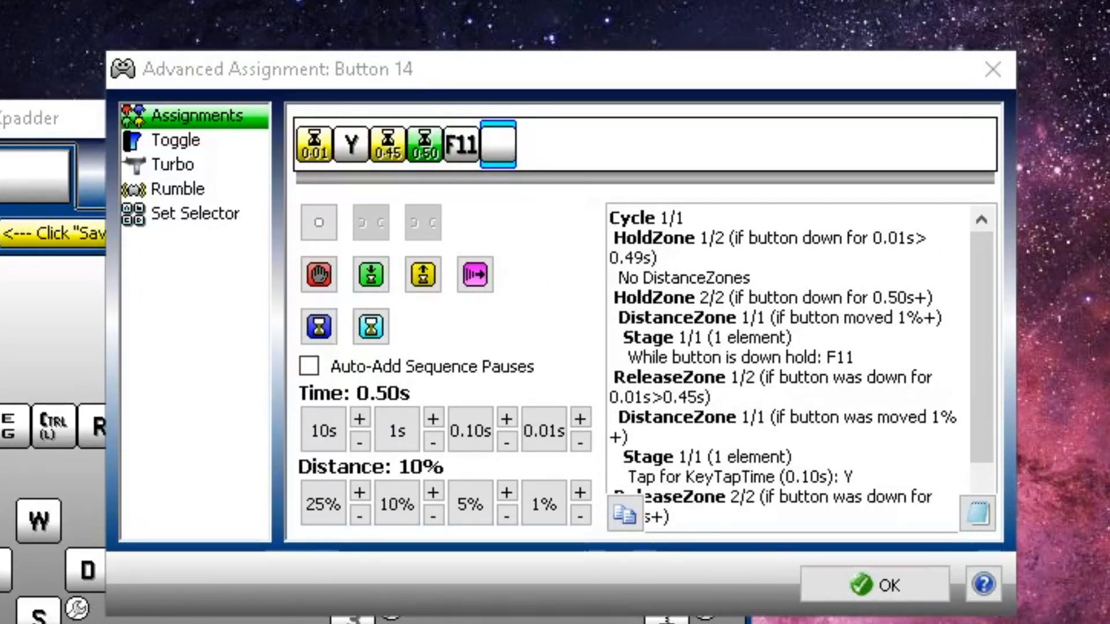
pyautogui.press('o')
pyautogui.press('y')
pyautogui.press('e')
# Delete the stray O, Y and E entries and confirm button 14's assignment
pyautogui.click(499, 144)
pyautogui.click(424, 222)
pyautogui.click(424, 223)
pyautogui.click(424, 223)
pyautogui.click(957, 574)
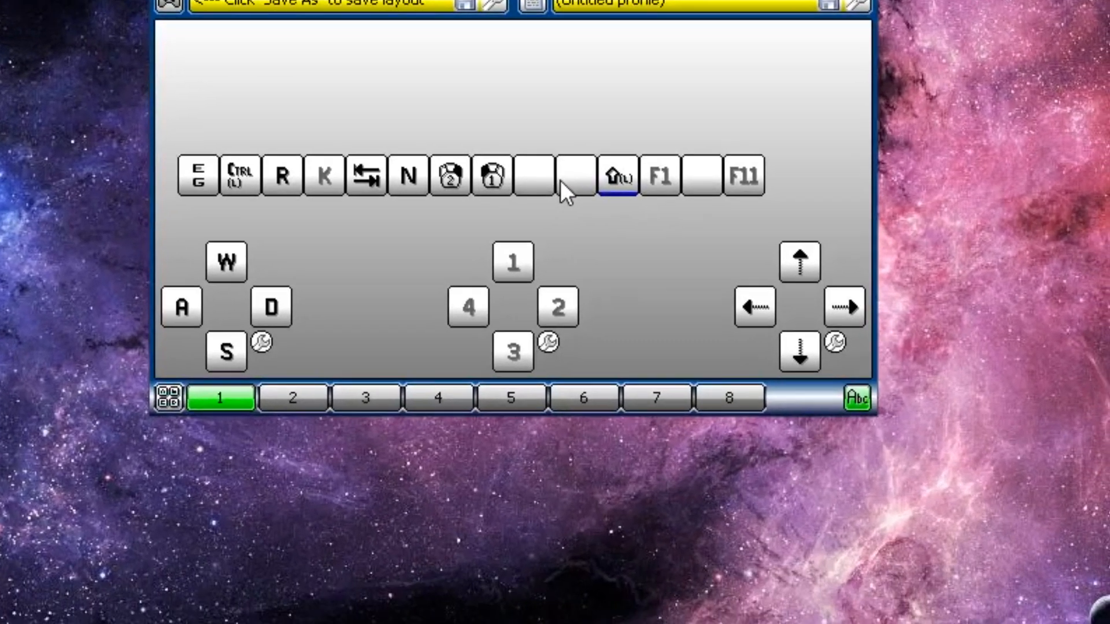
# Start button 10's advanced sequence with a 0.01s starting pause followed by an Escape tap
pyautogui.click(562, 180)
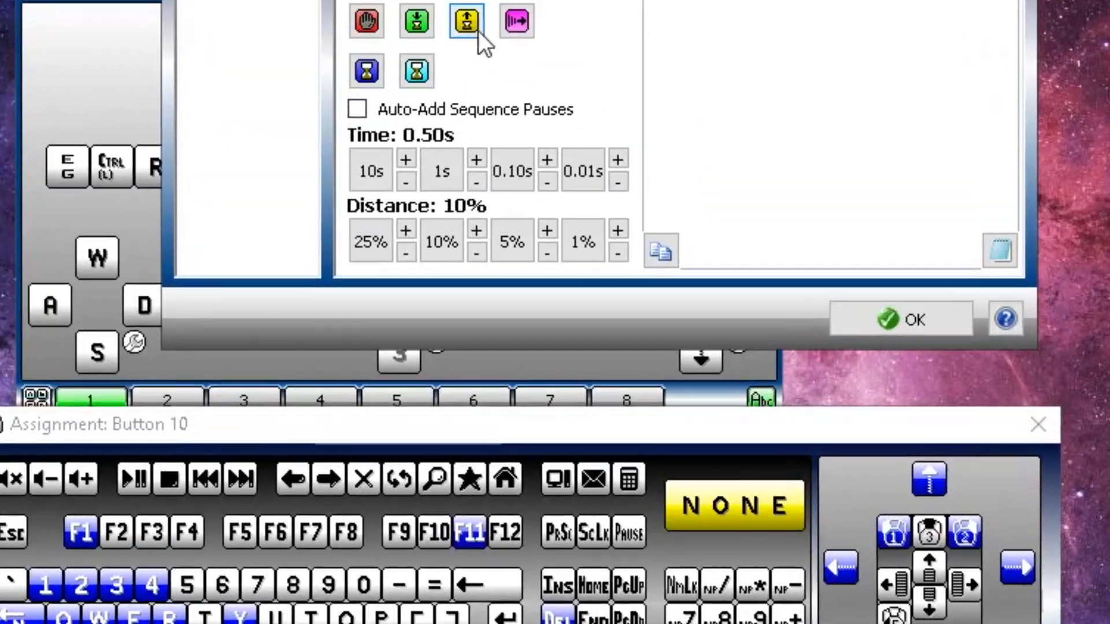
pyautogui.click(475, 28)
pyautogui.click(331, 139)
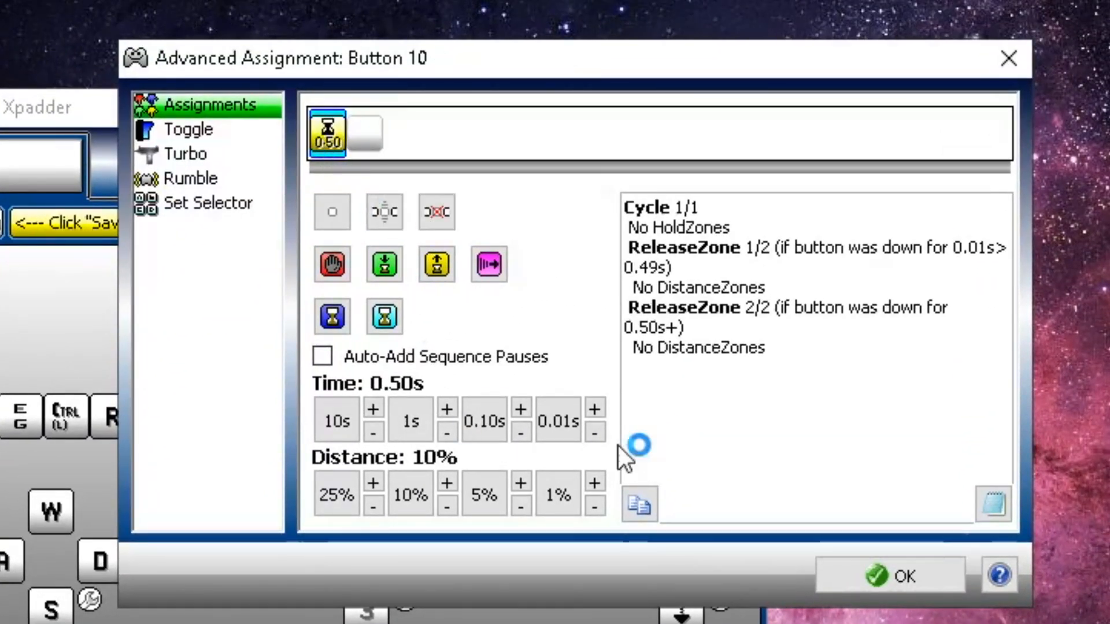
pyautogui.click(557, 432)
pyautogui.click(362, 136)
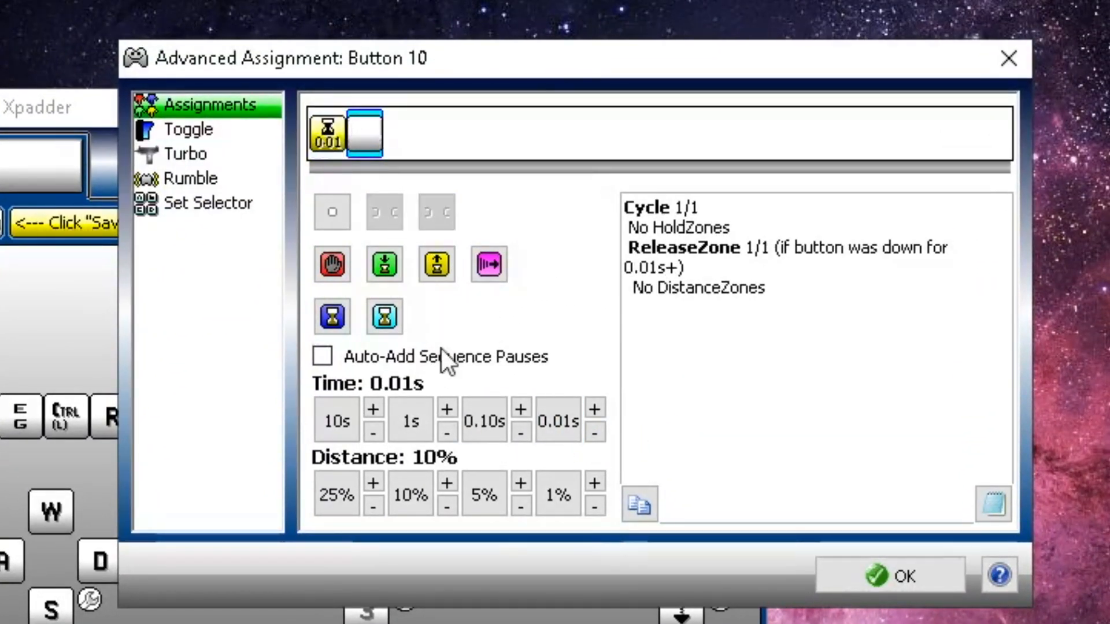
pyautogui.press('Escape')
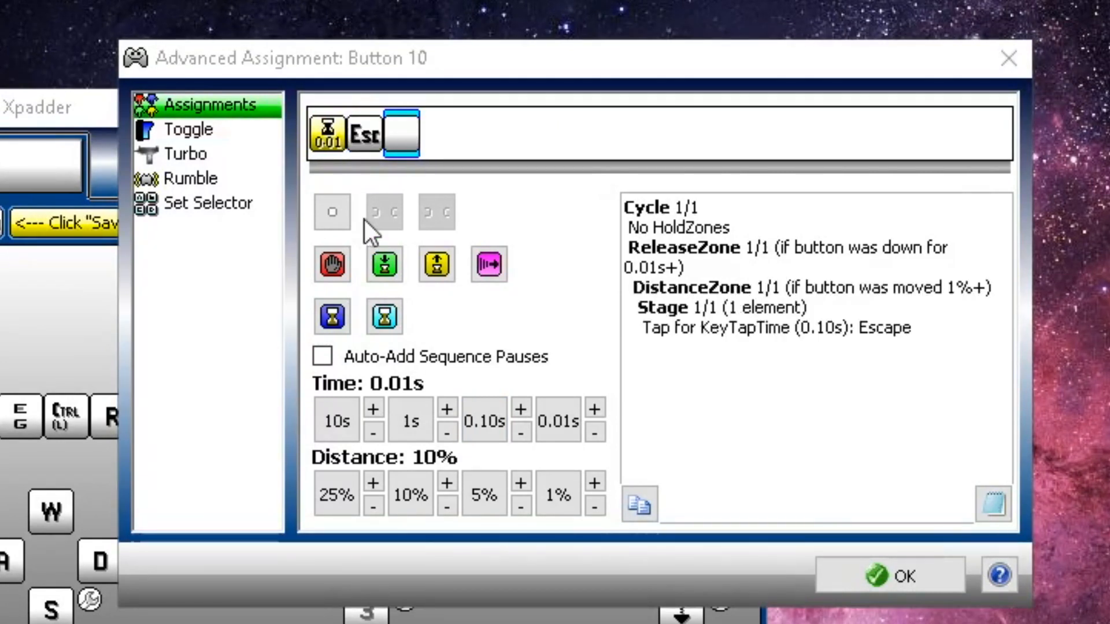
# Add a 0.45s release pause after Escape
pyautogui.click(436, 264)
pyautogui.click(401, 142)
pyautogui.click(472, 415)
pyautogui.tripleClick(521, 409)
pyautogui.doubleClick(594, 408)
pyautogui.tripleClick(594, 409)
# Add a 0.50s hold pause and Home, then confirm button 10
pyautogui.click(439, 134)
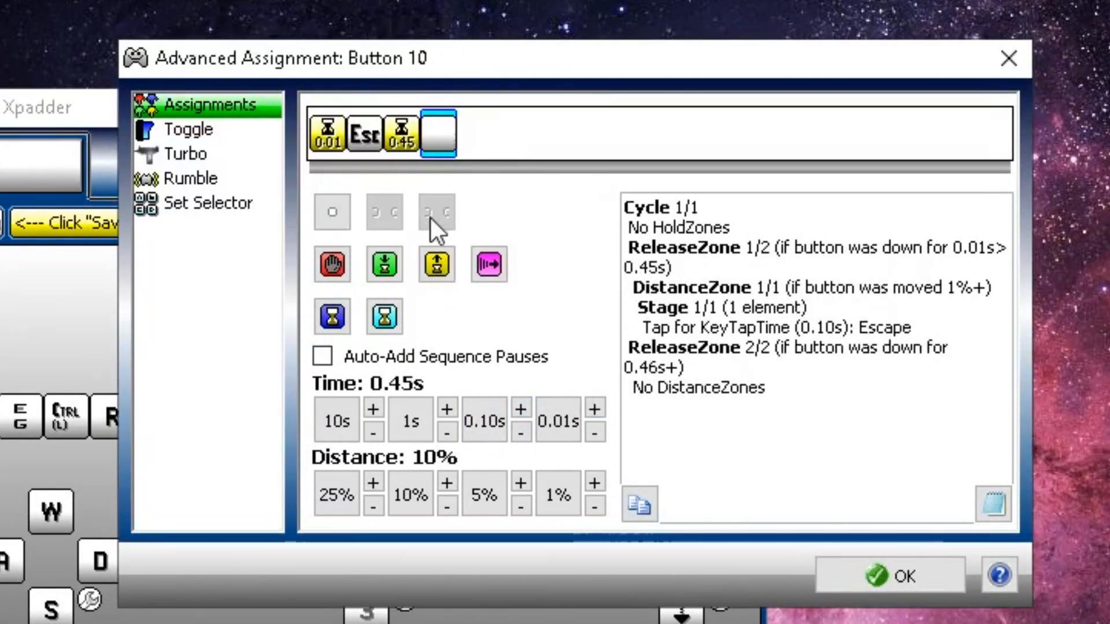
pyautogui.click(384, 264)
pyautogui.click(438, 136)
pyautogui.doubleClick(594, 409)
pyautogui.tripleClick(595, 409)
pyautogui.click(486, 137)
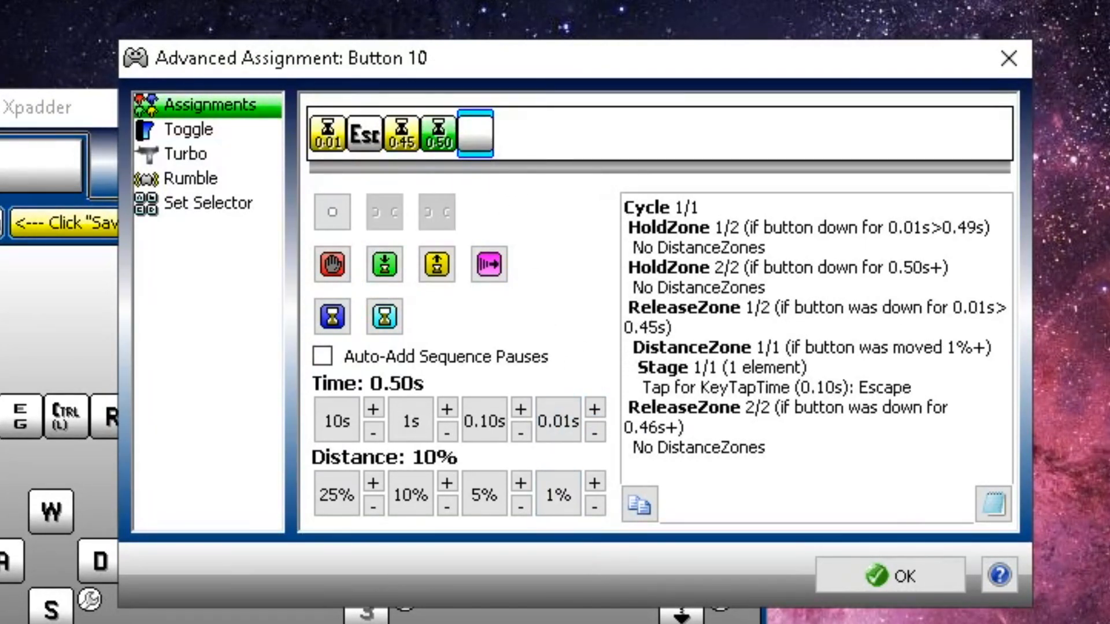
pyautogui.press('Home')
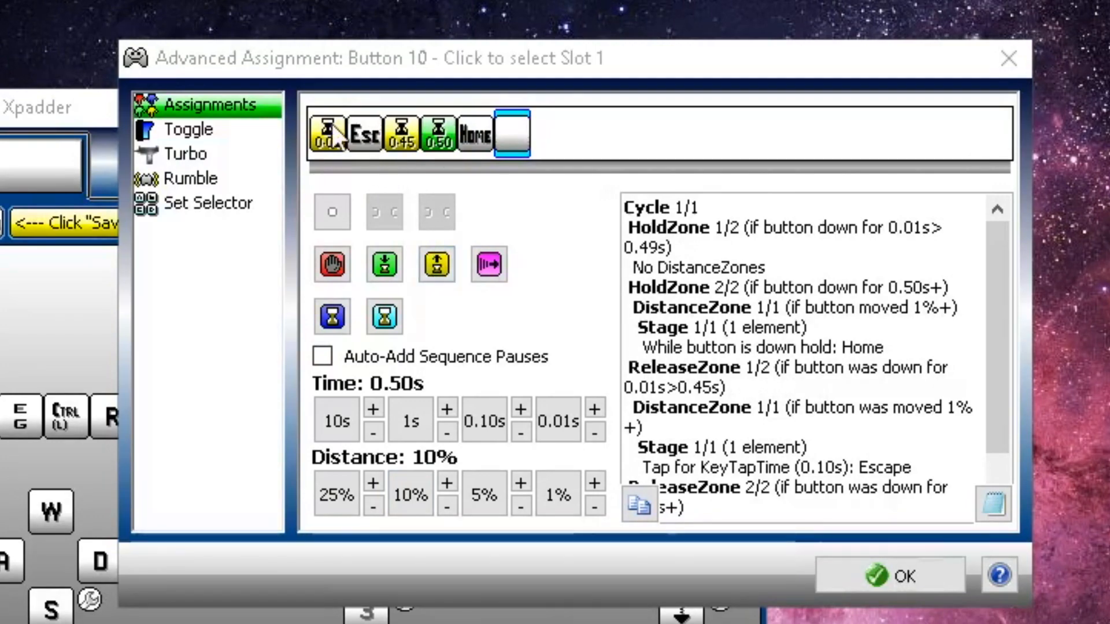
pyautogui.click(856, 566)
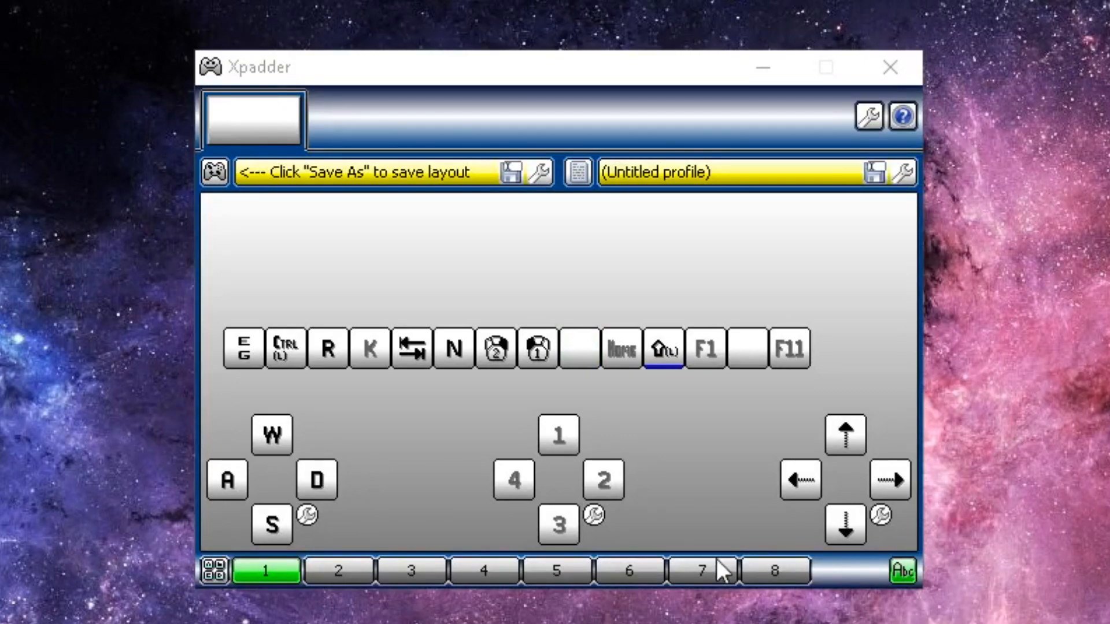
# Map button 9 to U and button 13 to Z from the on-screen keyboard
pyautogui.click(580, 346)
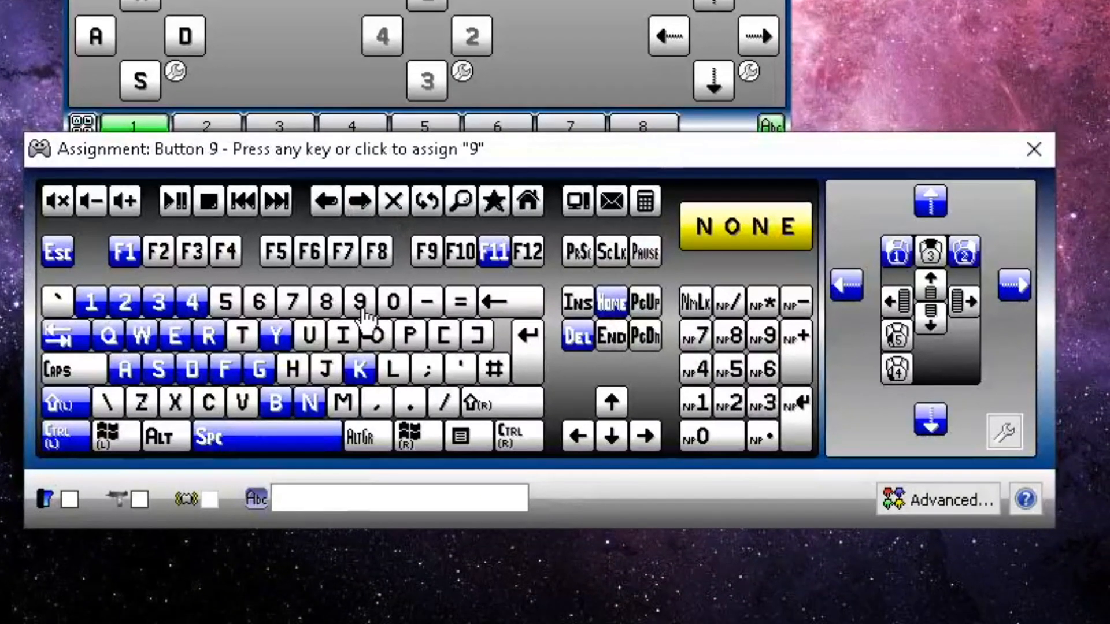
pyautogui.click(311, 336)
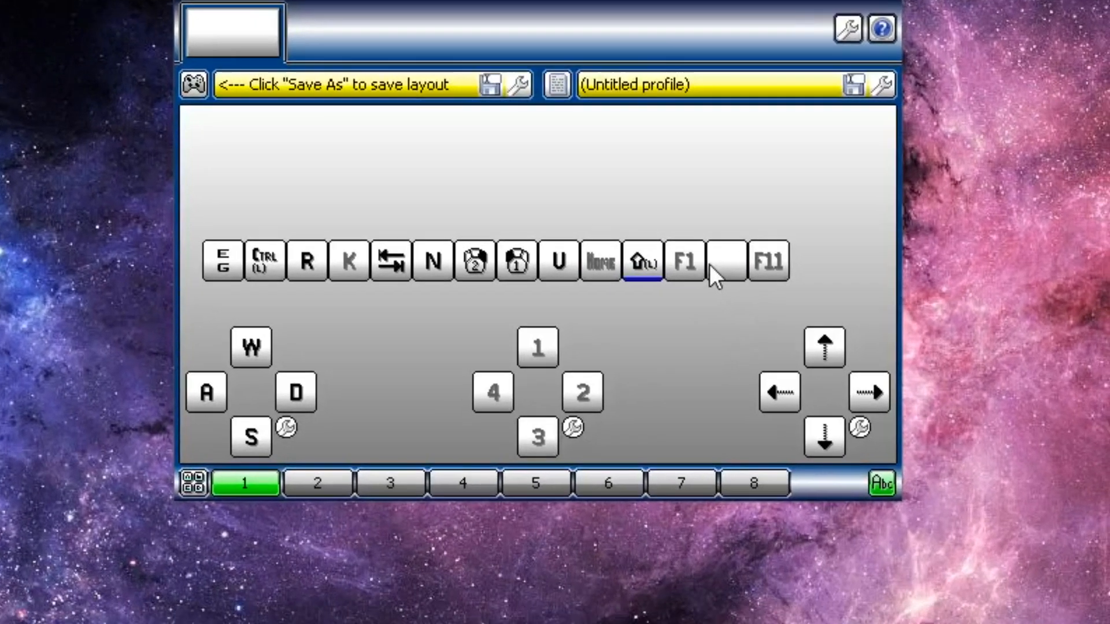
pyautogui.click(746, 352)
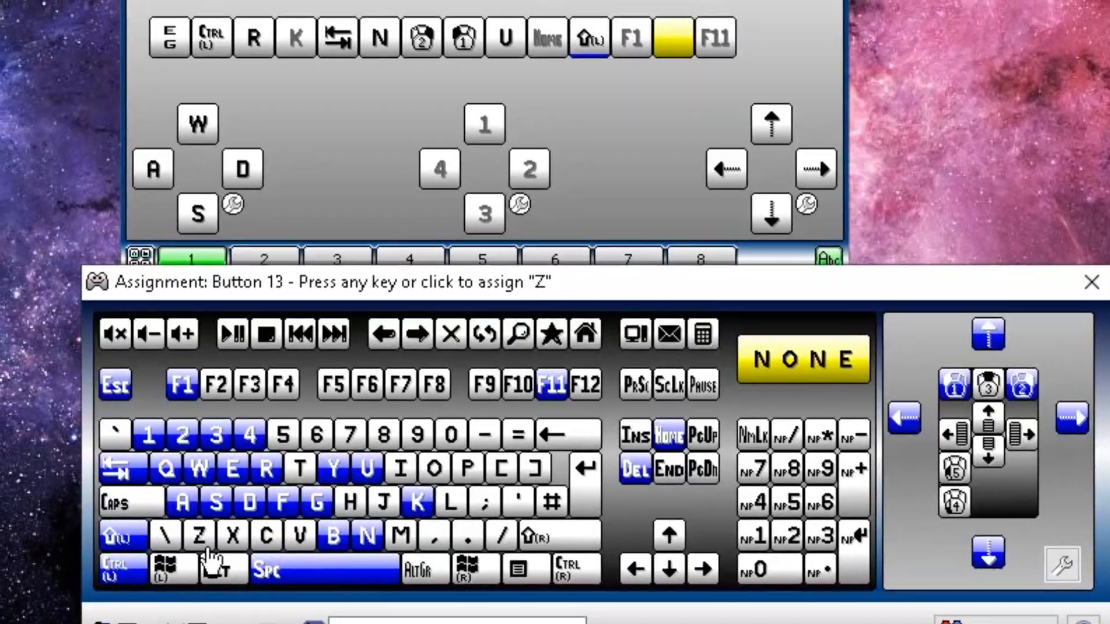
pyautogui.click(189, 496)
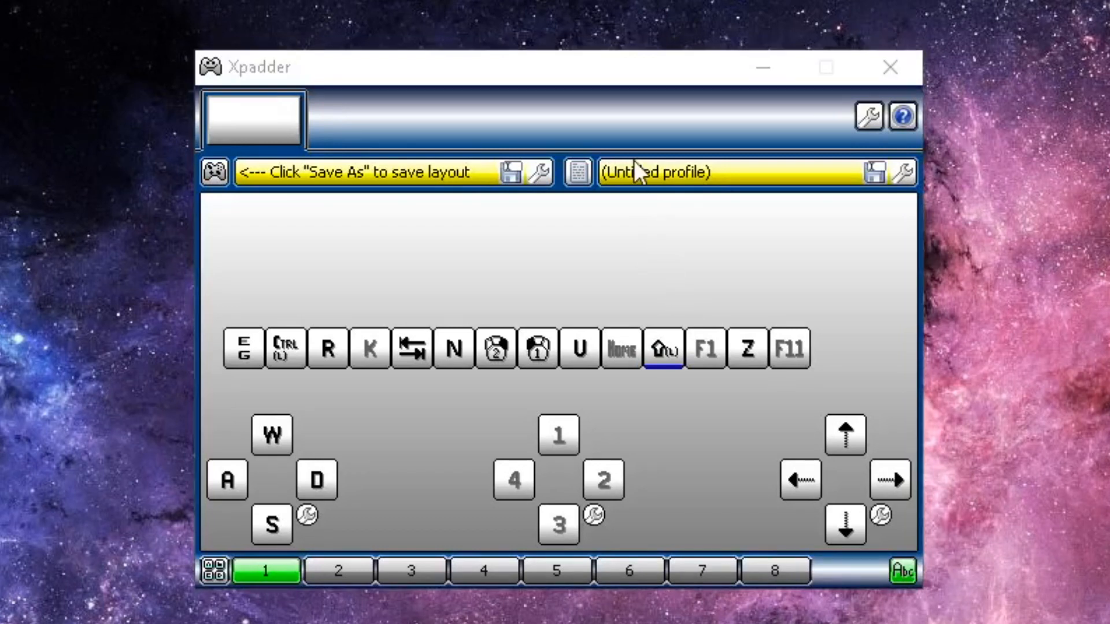
# Start saving the Wireless Controller profile to Documents under the name 'Aftermath Controller'
pyautogui.click(874, 173)
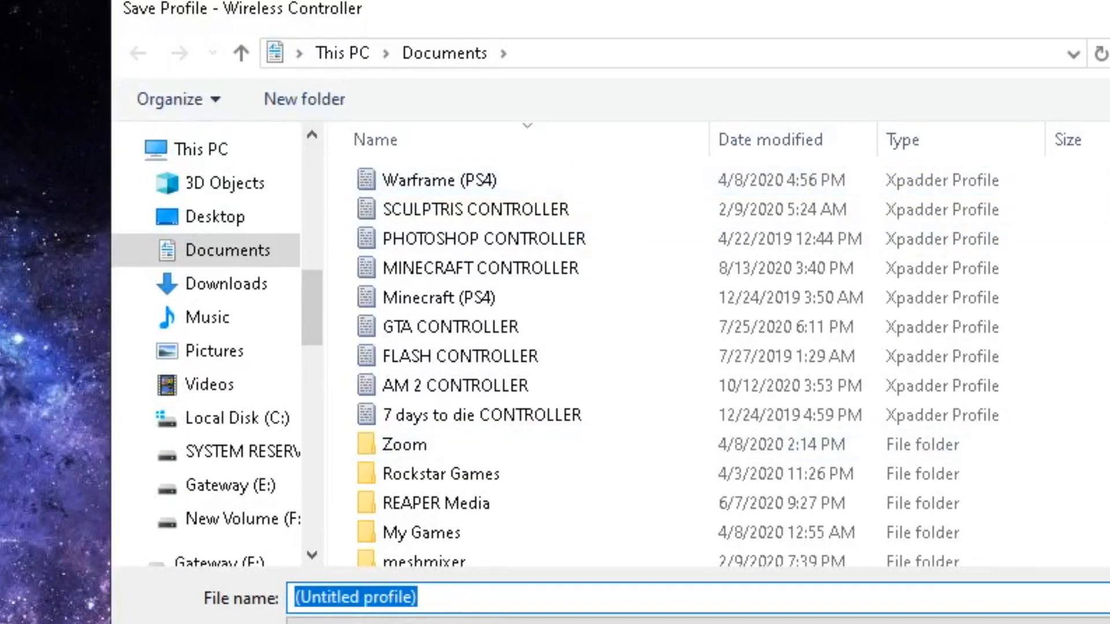
pyautogui.write('Aftermath Controller')
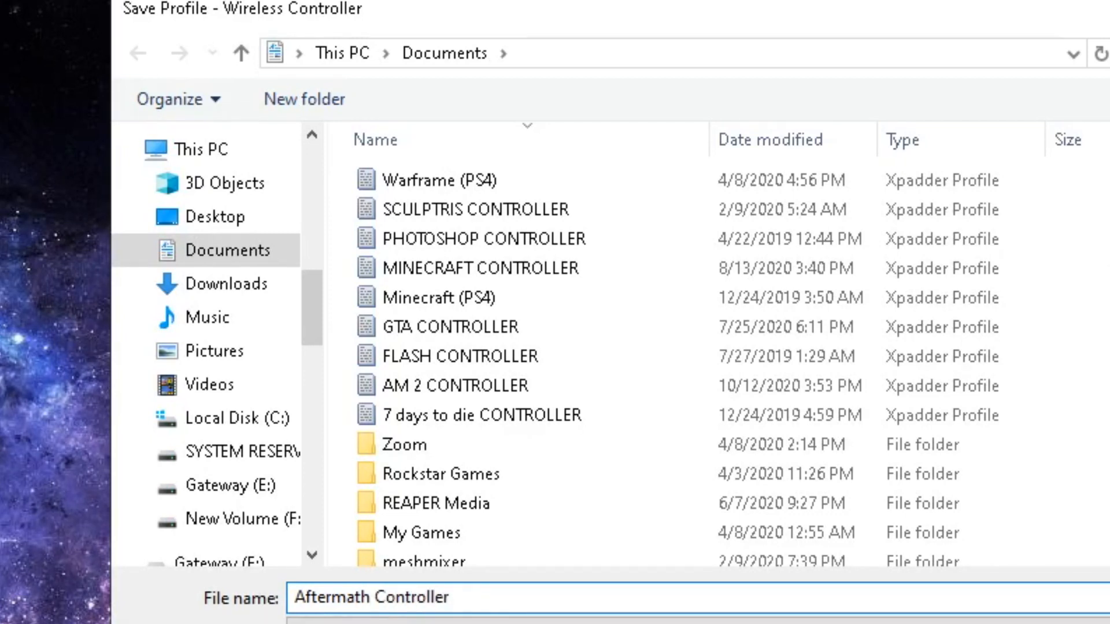